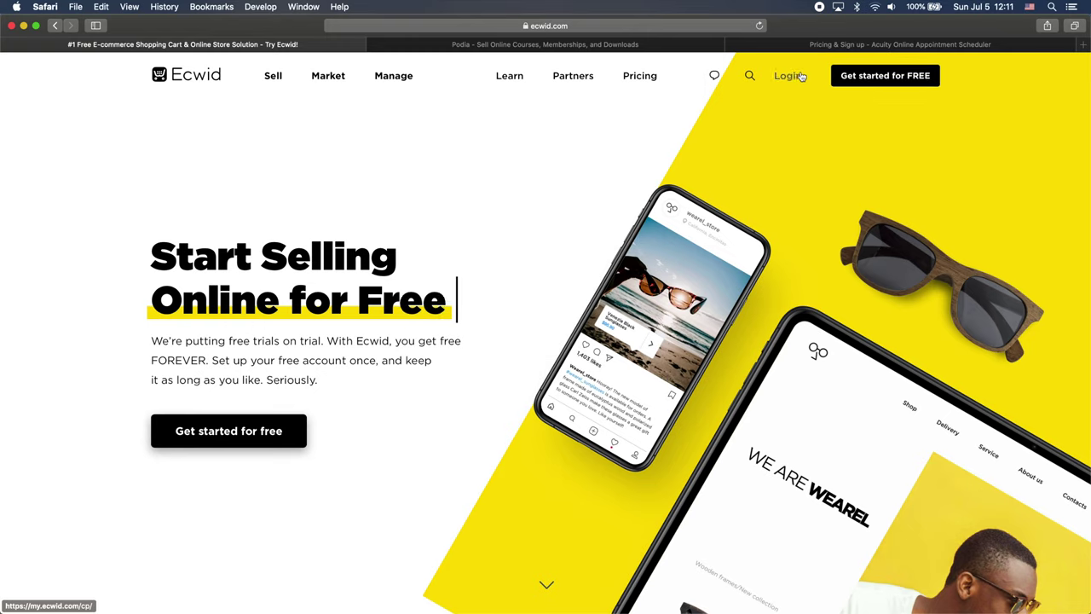
# - Log in to the Ecwid control panel and go to the Catalog Products page
pyautogui.click(797, 77)
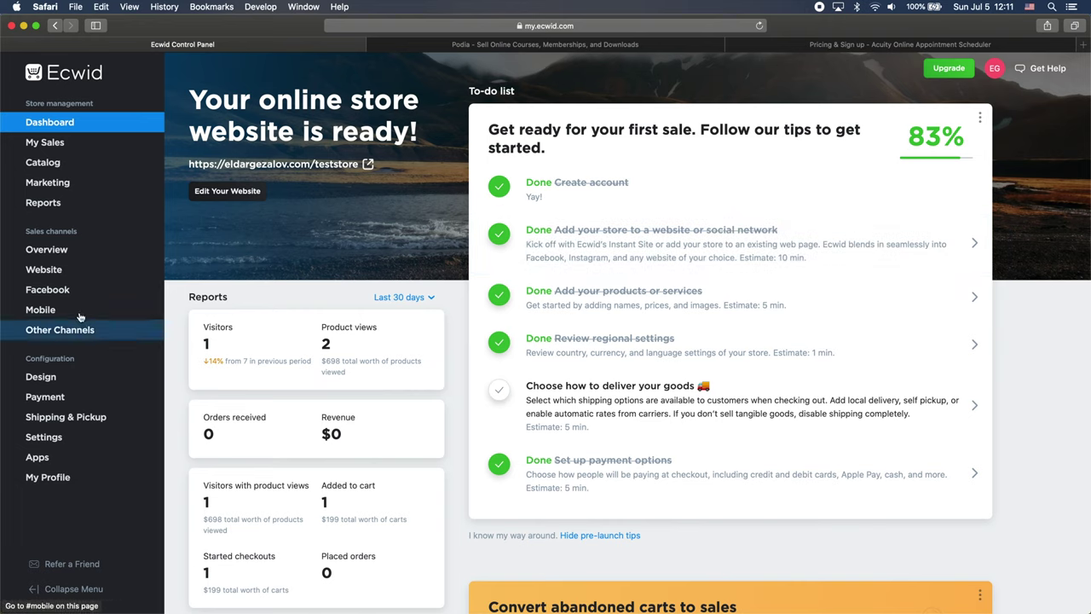
pyautogui.moveTo(113, 142)
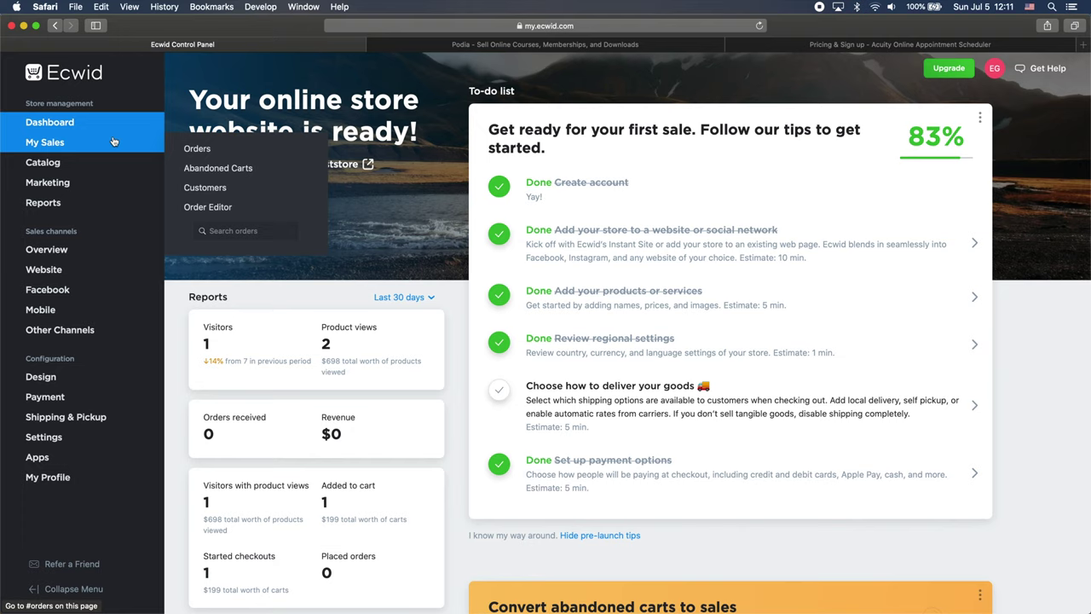
pyautogui.moveTo(86, 164)
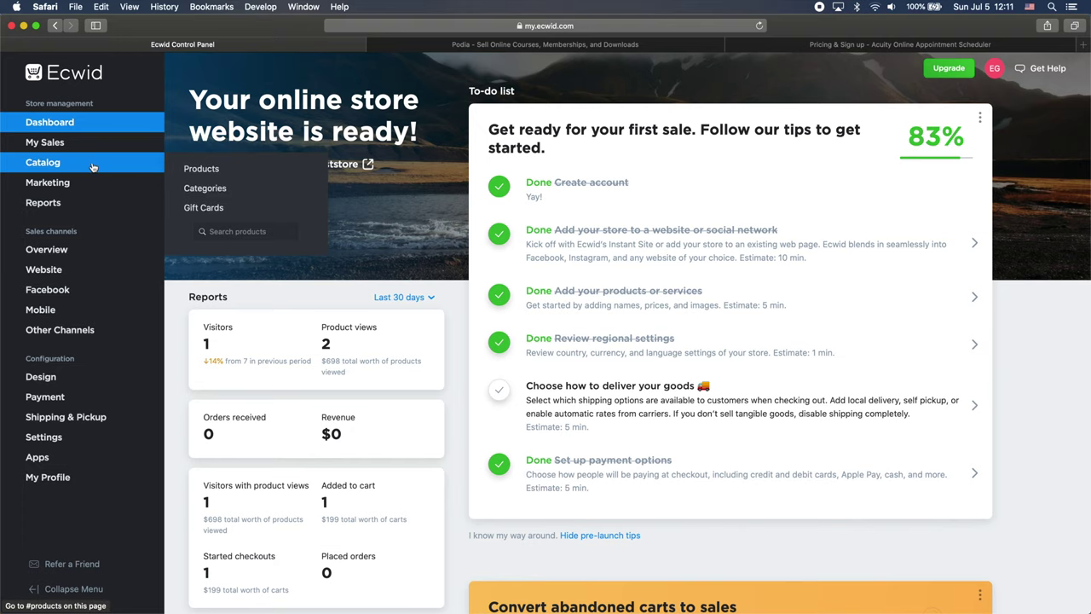
pyautogui.click(93, 165)
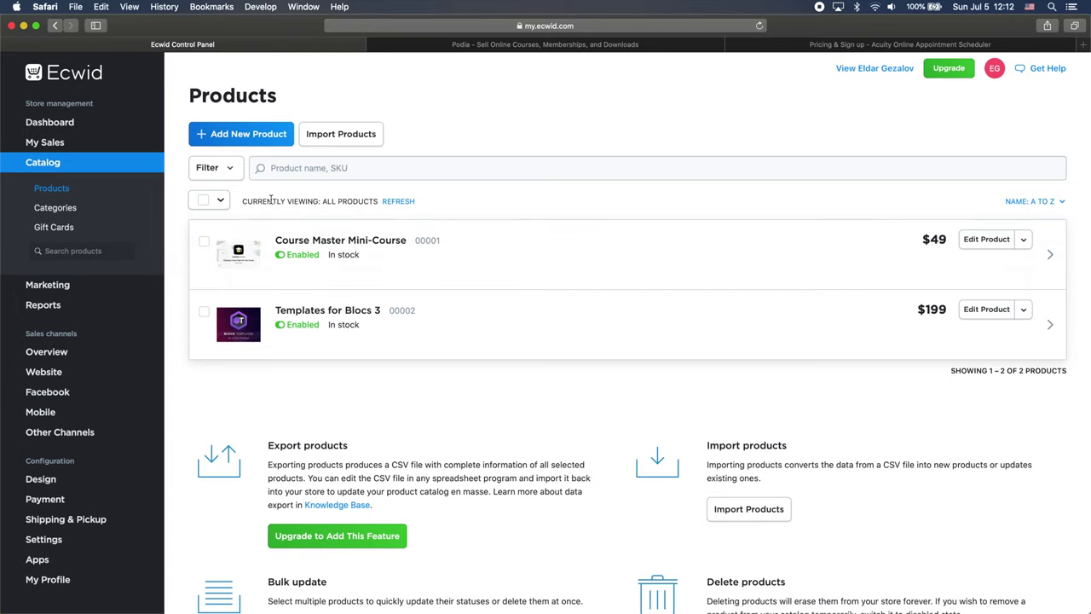
# - Open the Marketing overview and scroll through its marketing tools
pyautogui.moveTo(62, 286)
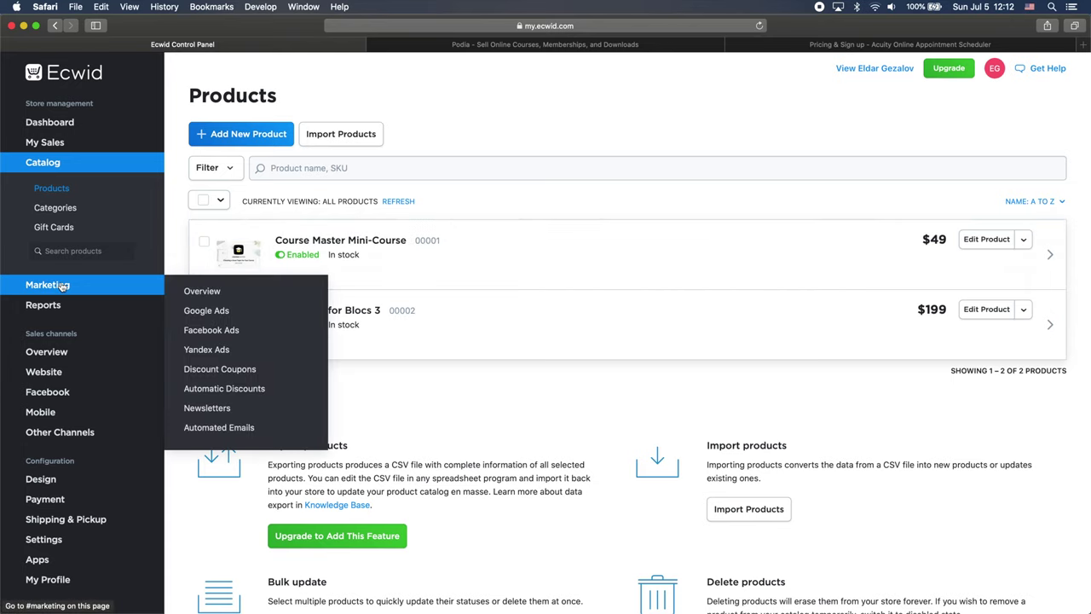
pyautogui.click(62, 286)
pyautogui.scroll(-6, 281, 256)
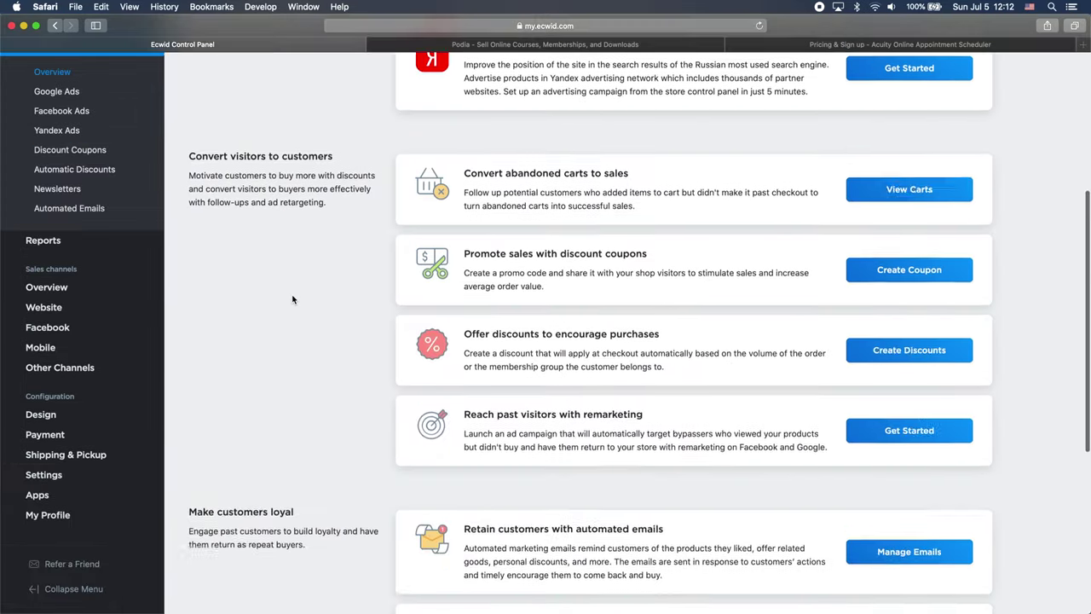
pyautogui.scroll(-3, 292, 296)
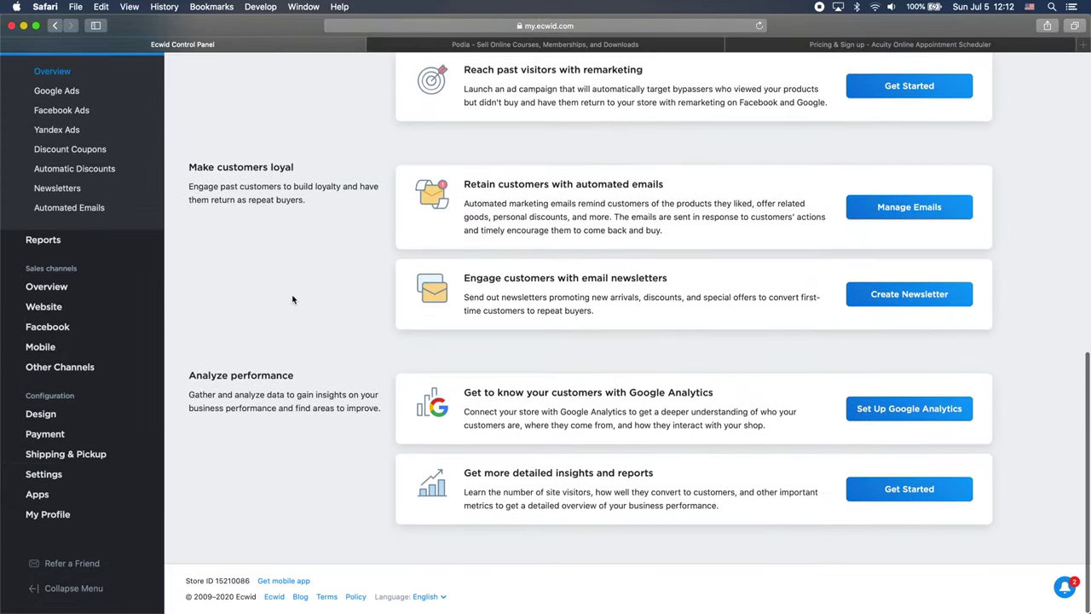
pyautogui.scroll(10, 361, 297)
pyautogui.scroll(5, 292, 296)
pyautogui.scroll(-10, 293, 298)
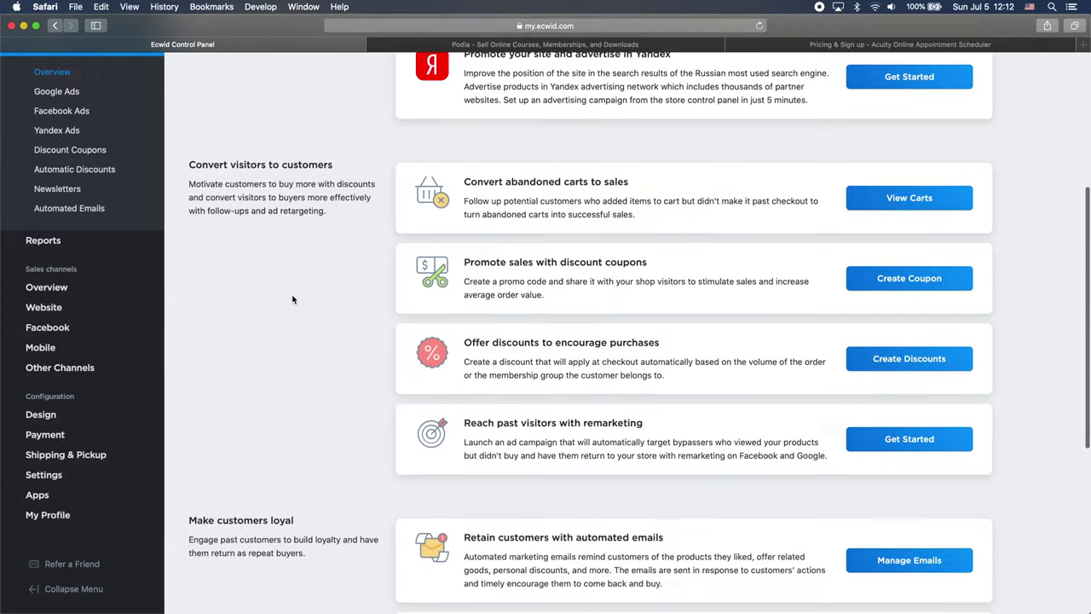
pyautogui.scroll(2, 293, 299)
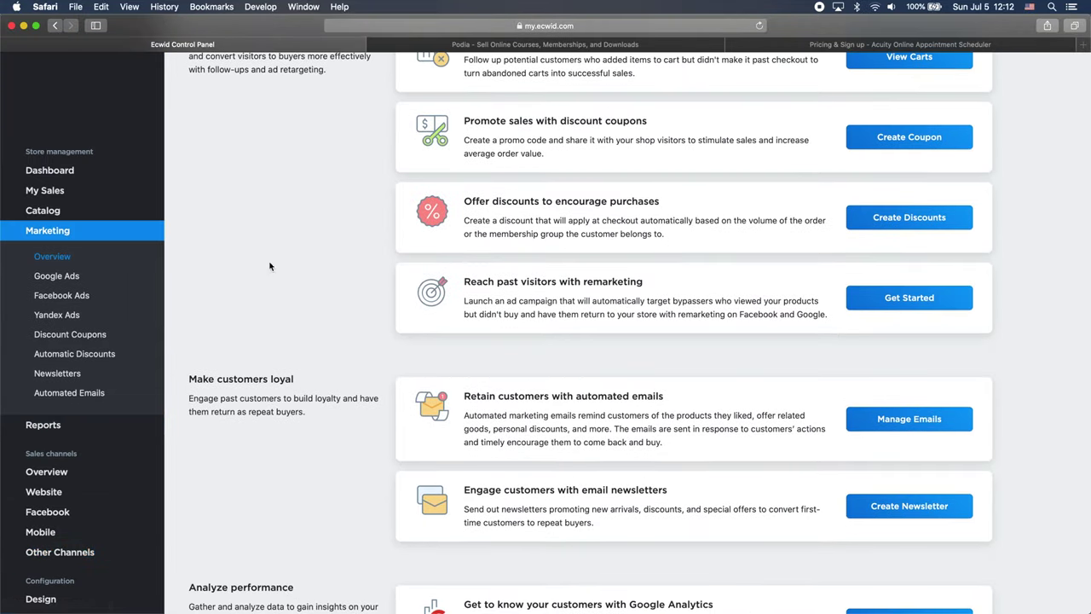
pyautogui.scroll(-5, 270, 267)
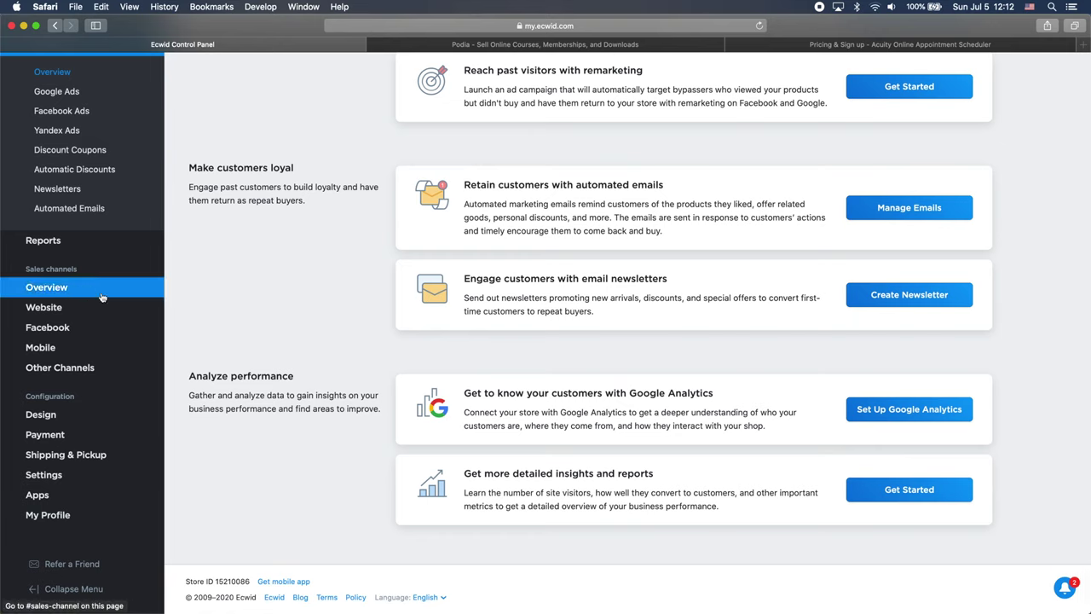
# - Go to the store's Payment settings
pyautogui.moveTo(91, 381)
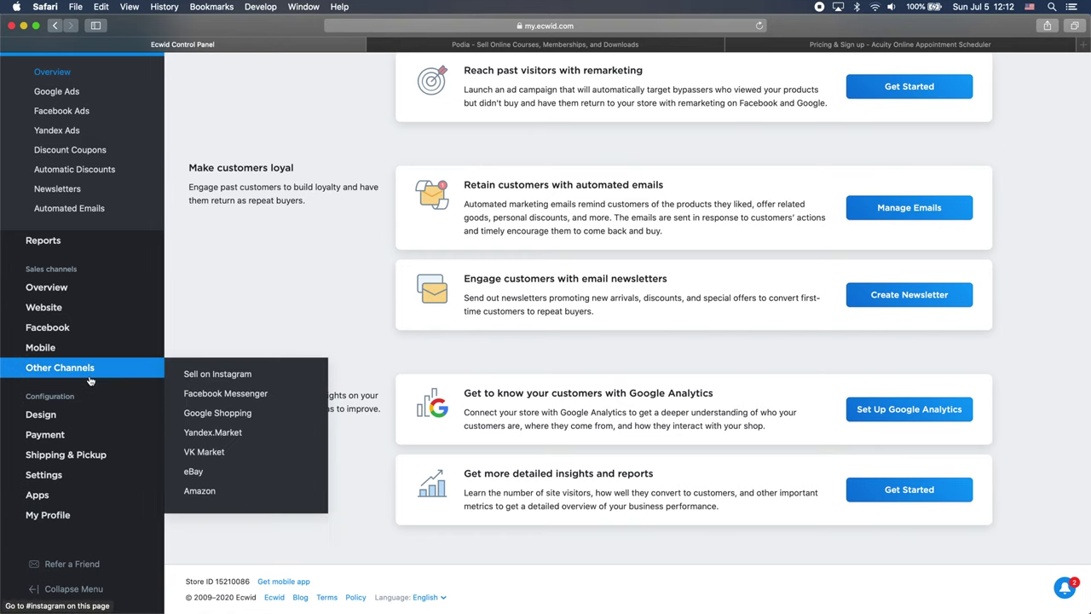
pyautogui.moveTo(86, 312)
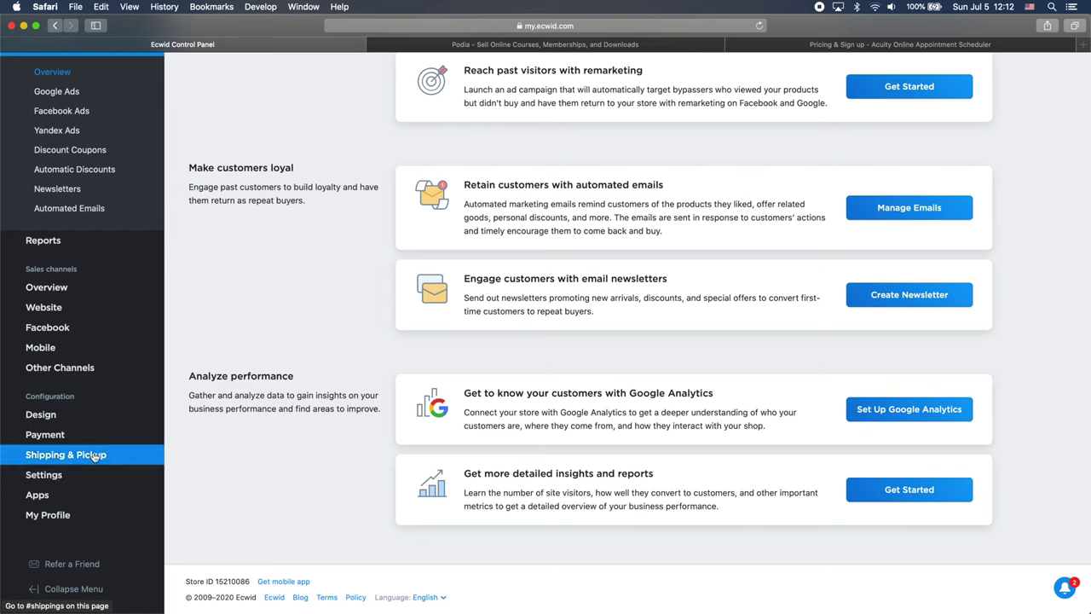
pyautogui.click(64, 437)
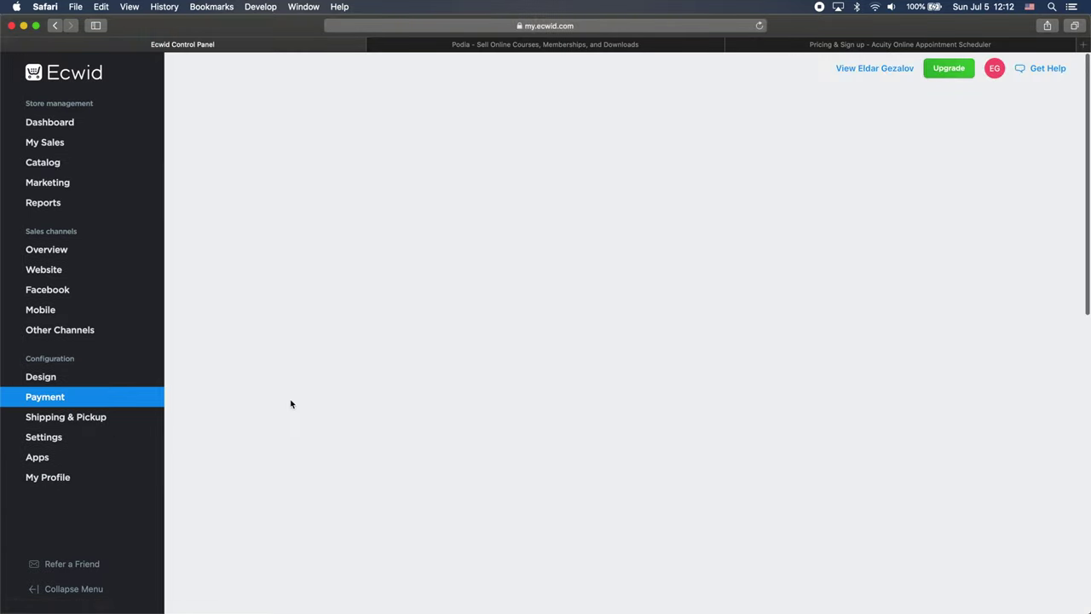
# - Open the Design page and try large and small product images, keeping Medium
pyautogui.scroll(5, 291, 404)
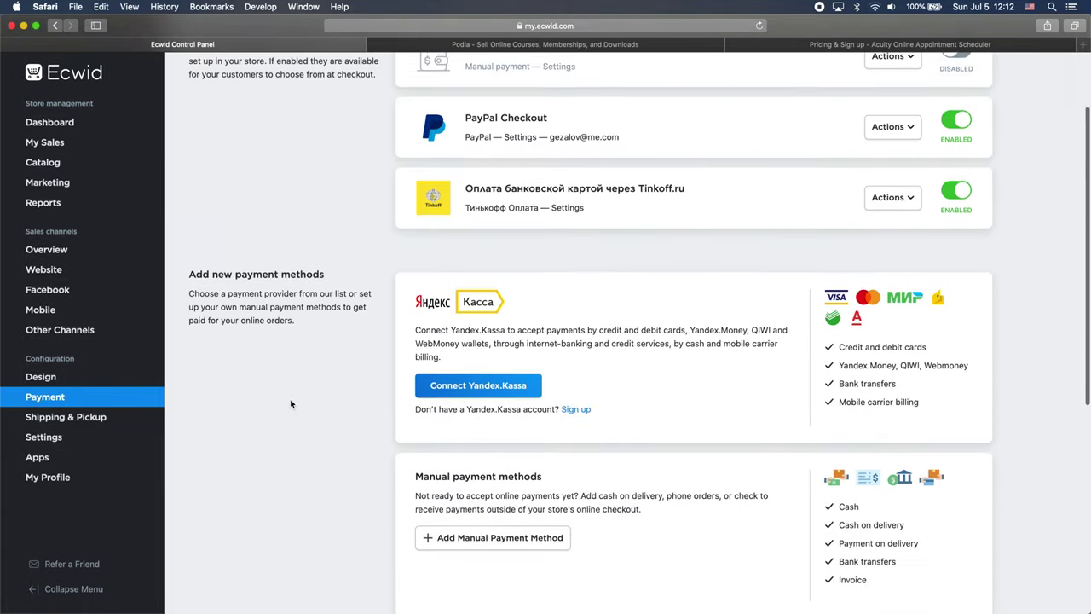
pyautogui.scroll(-4, 291, 404)
pyautogui.click(39, 385)
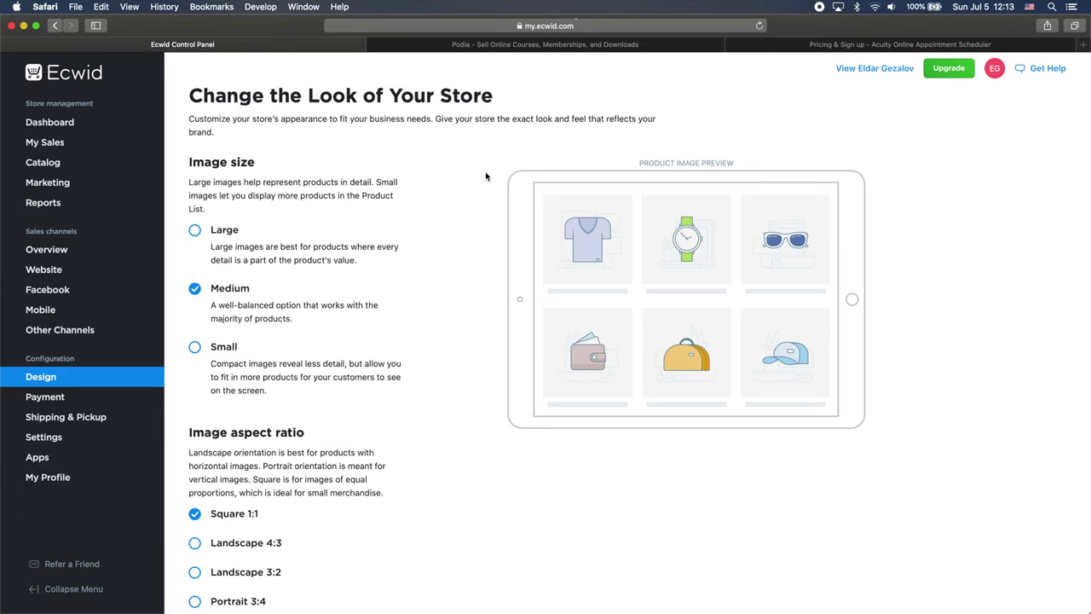
pyautogui.click(230, 231)
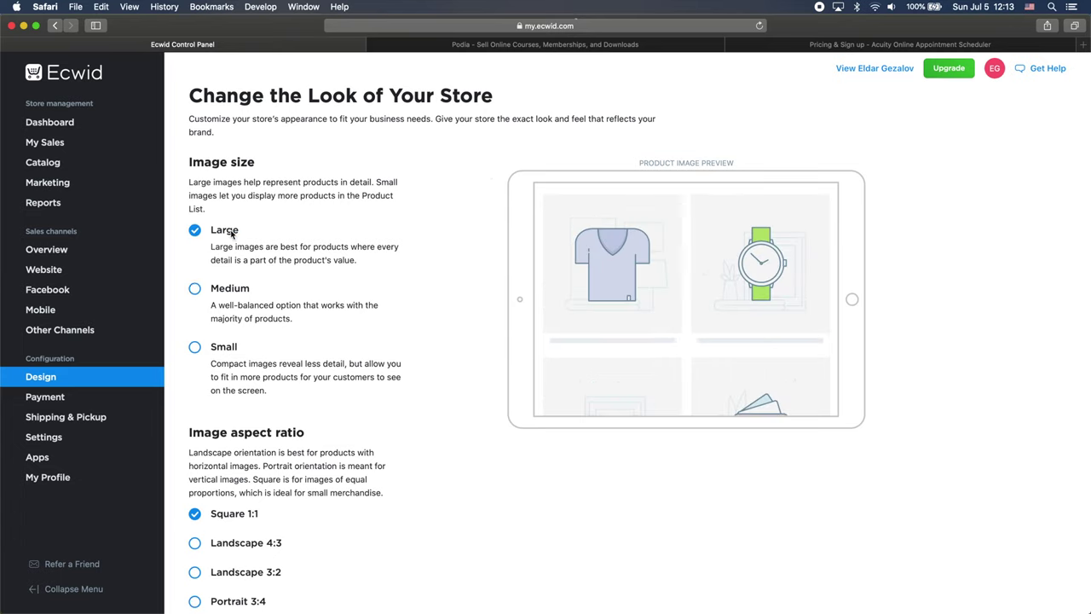
pyautogui.click(227, 288)
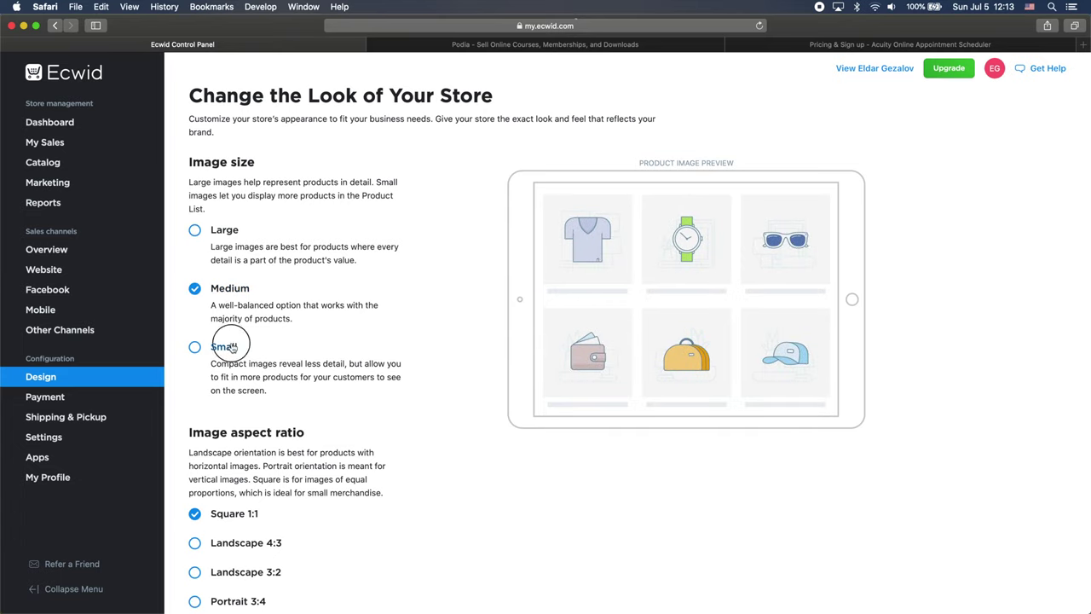
pyautogui.click(230, 347)
pyautogui.click(220, 290)
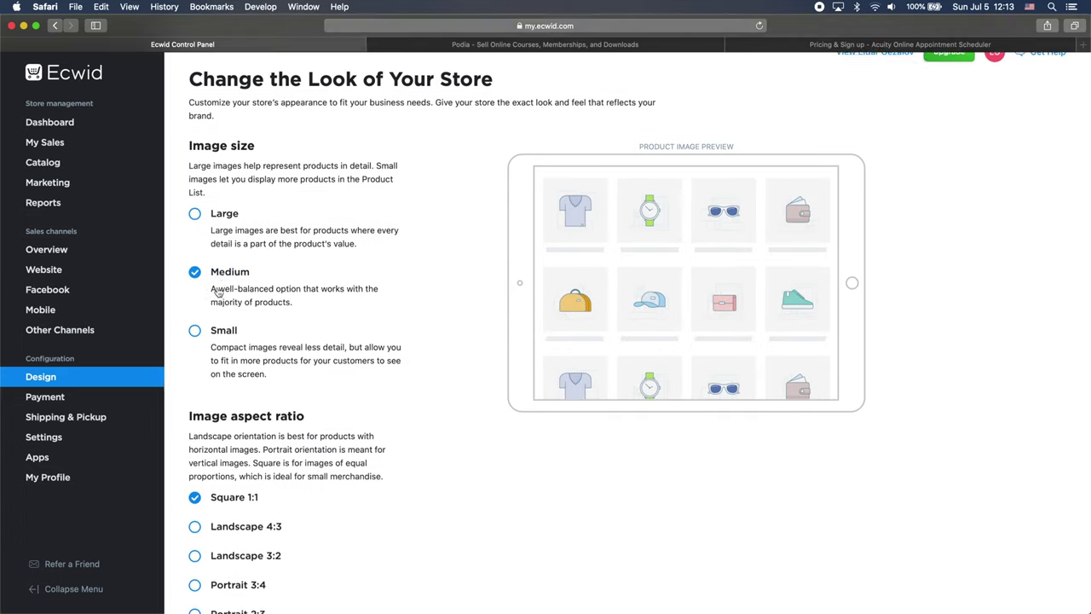
# - Try Landscape 4:3 and 3:2 aspect ratios, then restore Square 1:1
pyautogui.scroll(-5, 237, 327)
pyautogui.click(240, 328)
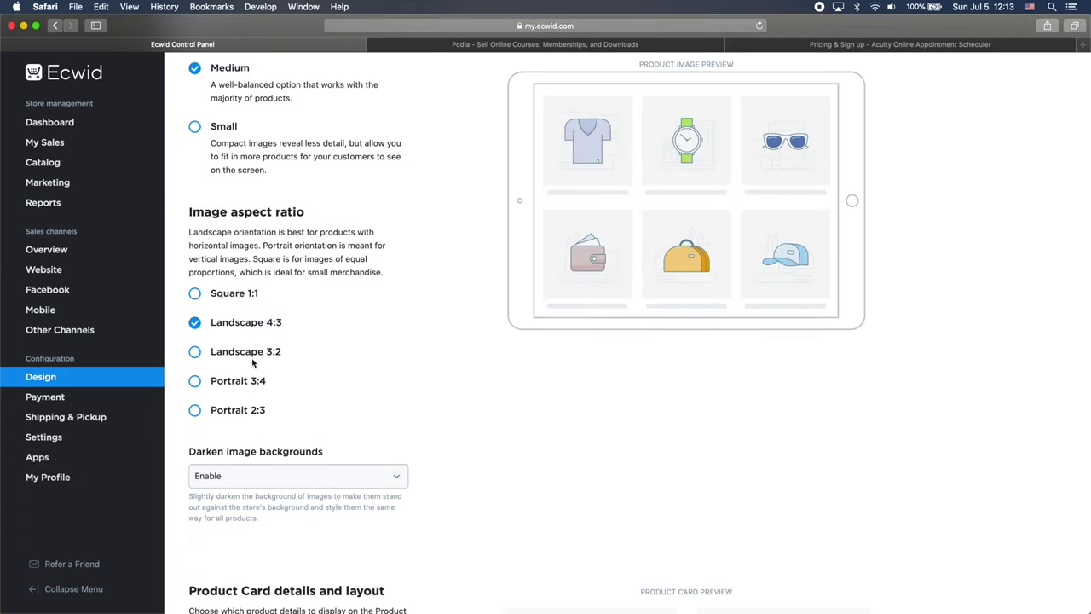
pyautogui.click(253, 356)
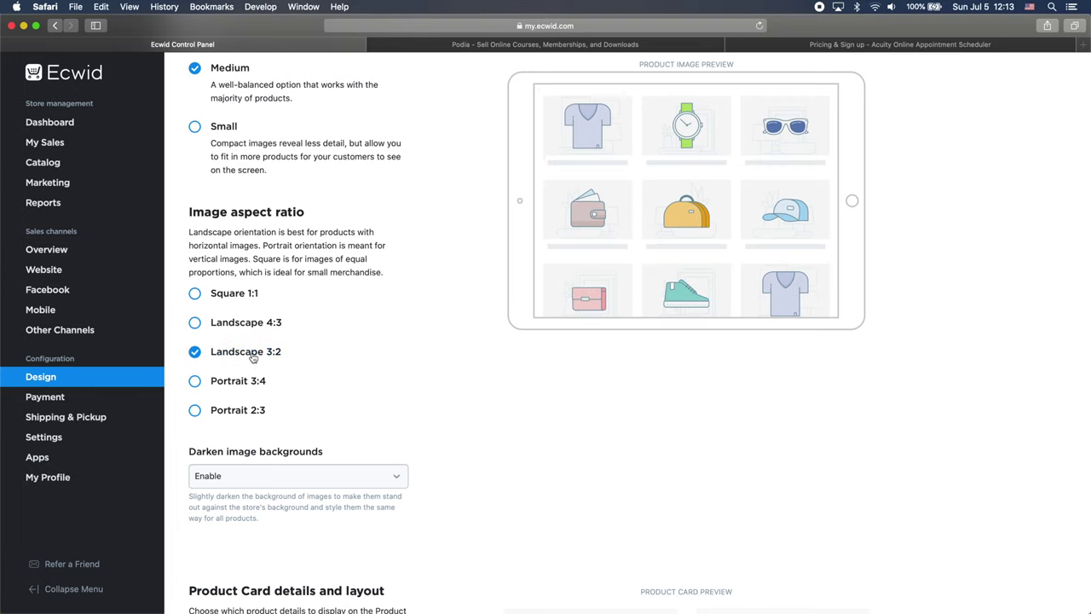
pyautogui.click(239, 294)
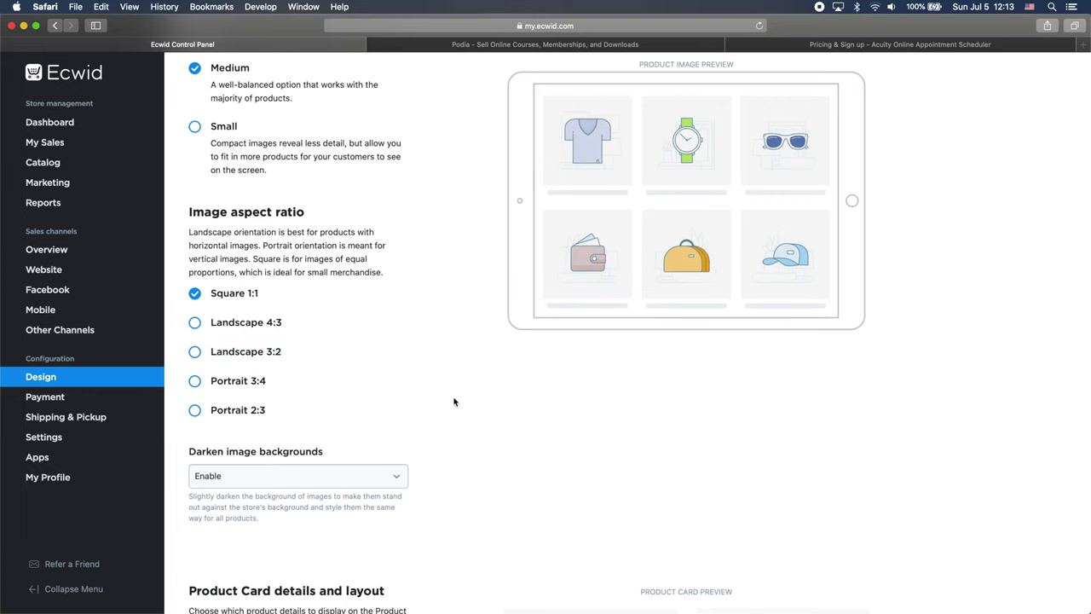
# - Try left-aligned product card content, then return it to centered
pyautogui.scroll(-4, 453, 401)
pyautogui.scroll(-1, 342, 316)
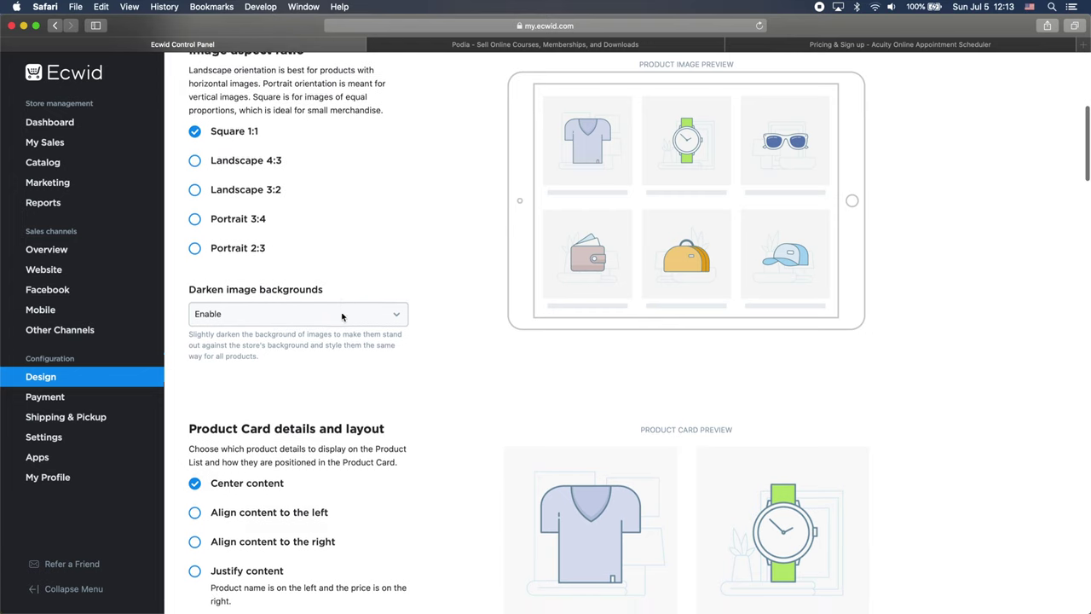
pyautogui.scroll(-4, 341, 313)
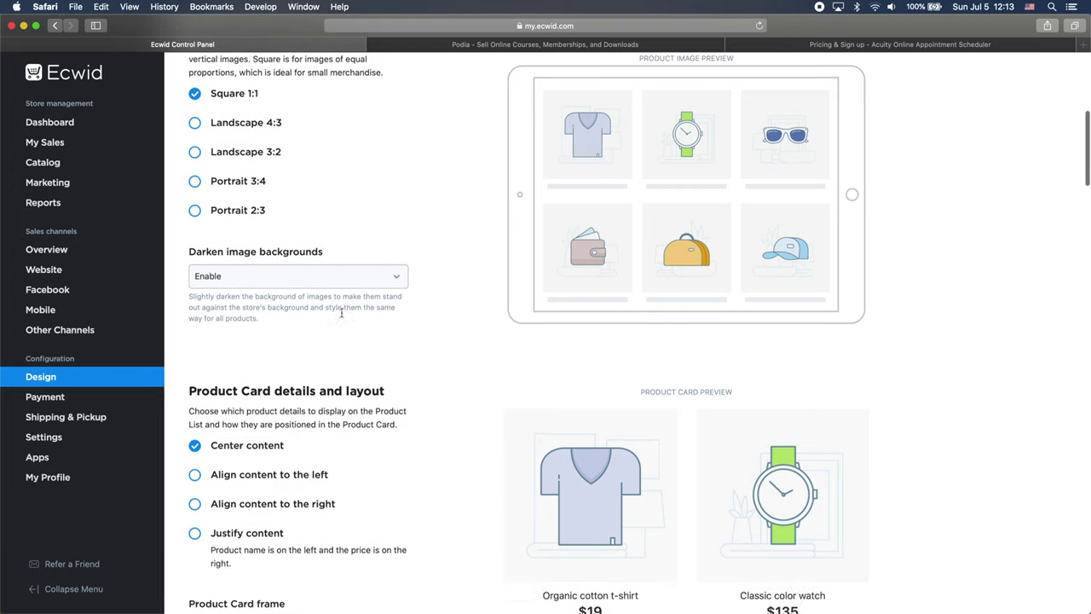
pyautogui.click(295, 350)
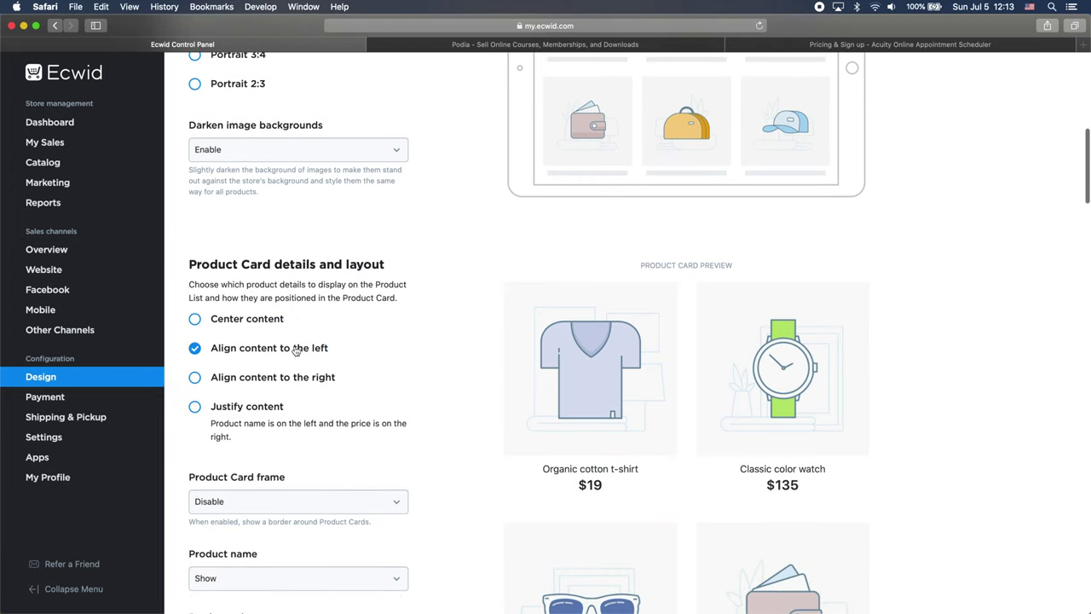
pyautogui.click(238, 321)
# - Cycle the Buy Now button display through always, on hover, and finally hidden
pyautogui.scroll(-8, 241, 322)
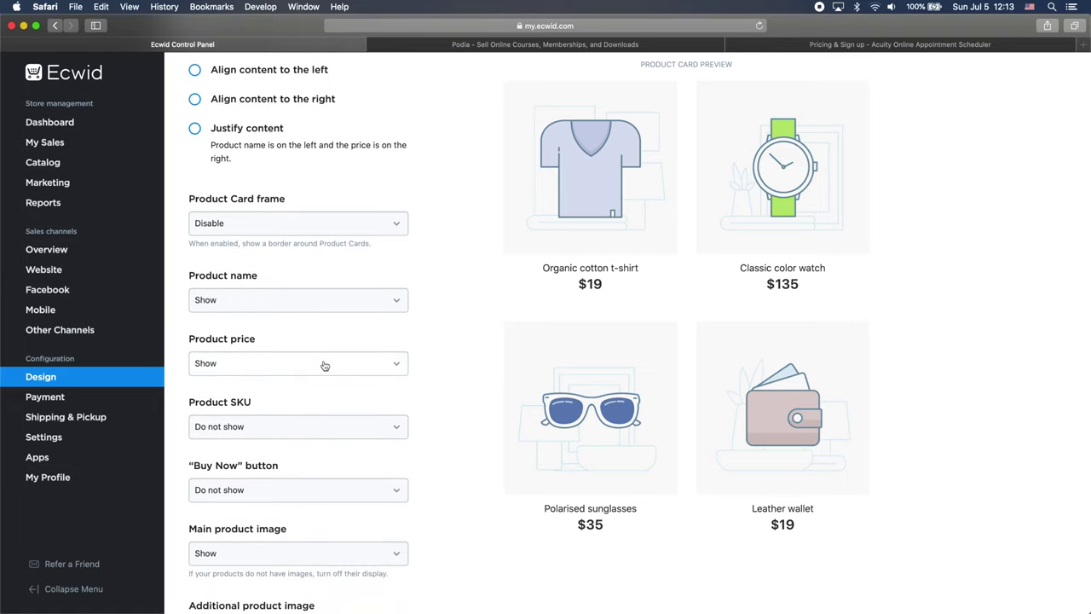
pyautogui.scroll(-2, 324, 366)
pyautogui.click(305, 413)
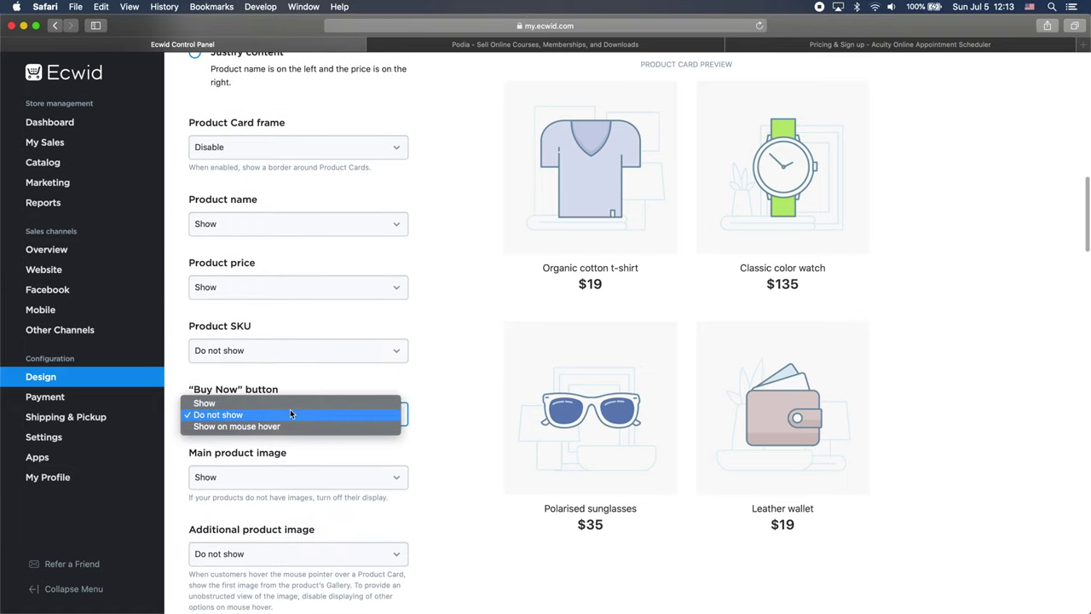
pyautogui.click(297, 407)
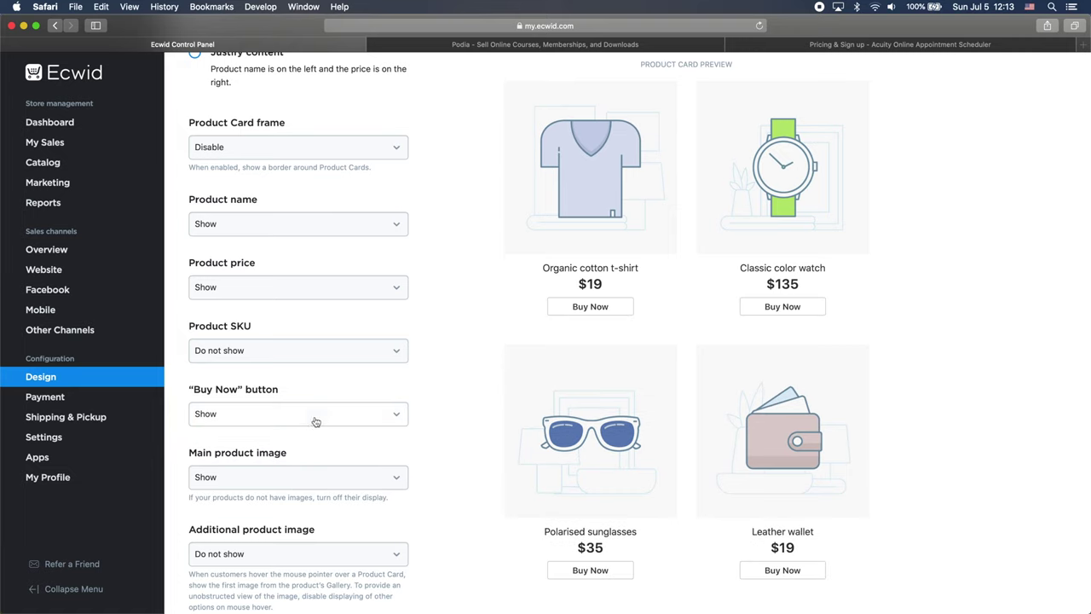
pyautogui.click(332, 418)
pyautogui.click(290, 439)
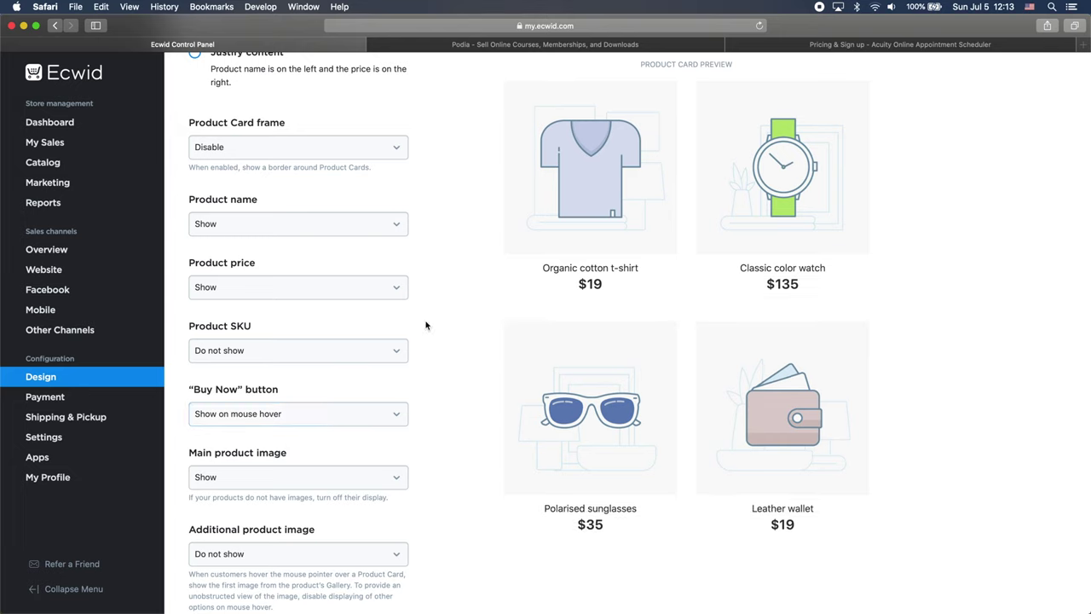
pyautogui.moveTo(587, 173)
pyautogui.click(314, 418)
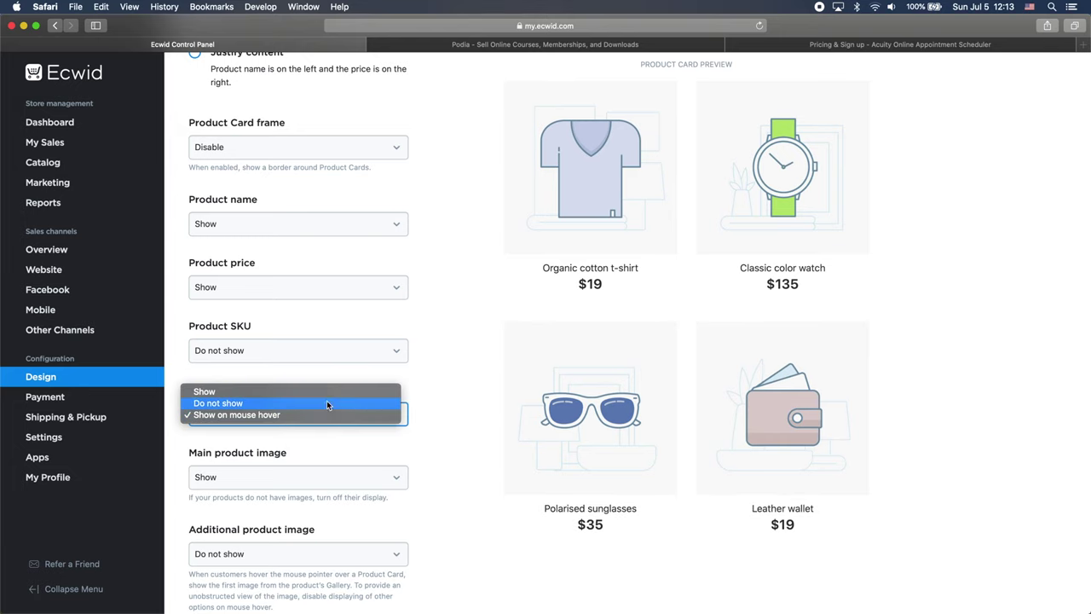
pyautogui.click(328, 404)
pyautogui.scroll(-10, 444, 408)
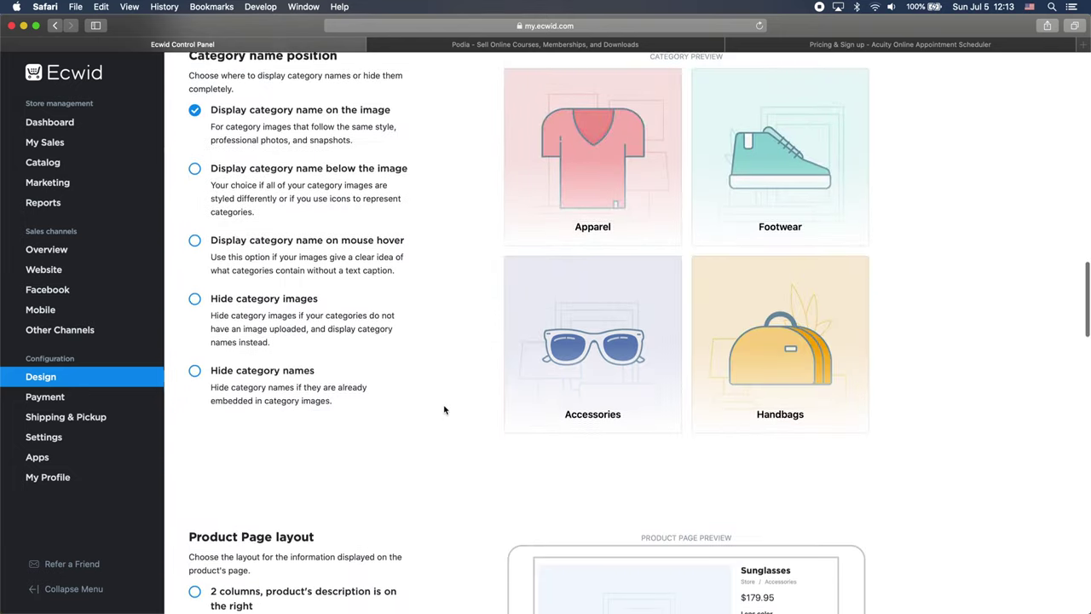
pyautogui.scroll(-15, 443, 409)
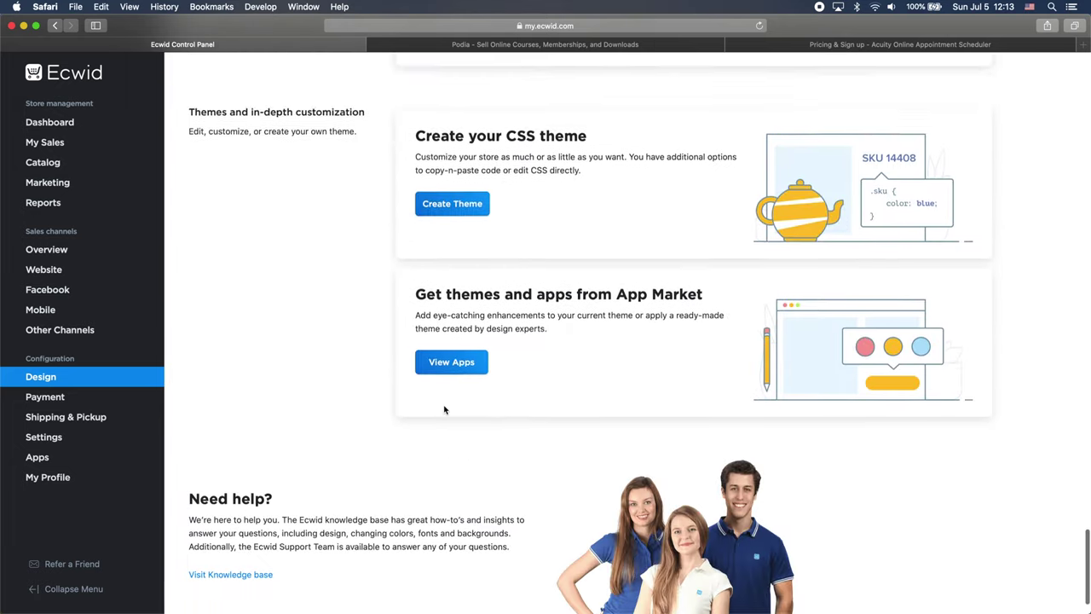
pyautogui.scroll(20, 443, 410)
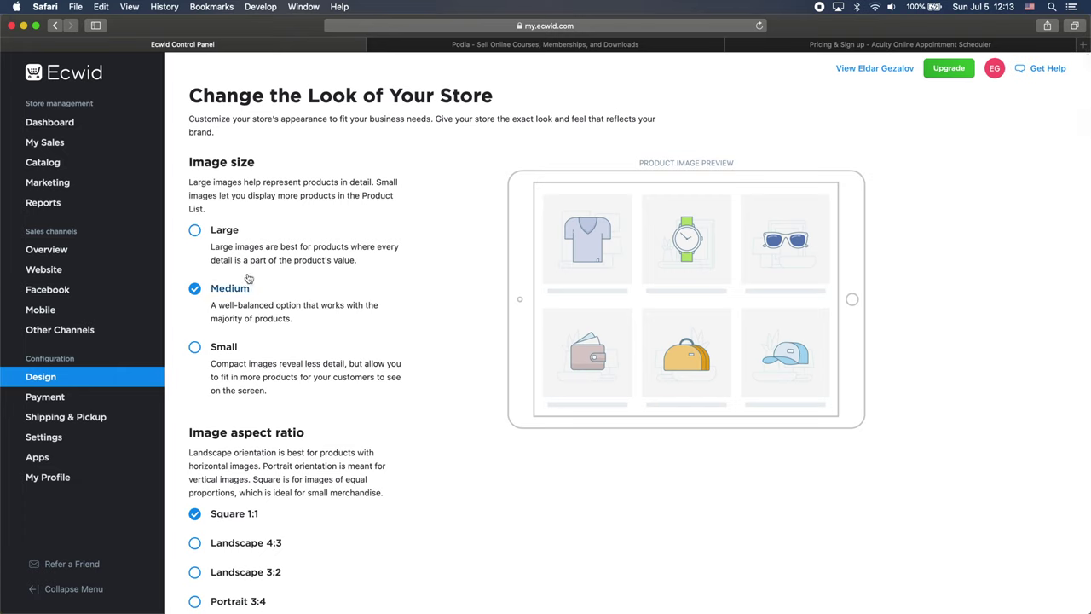
pyautogui.moveTo(100, 270)
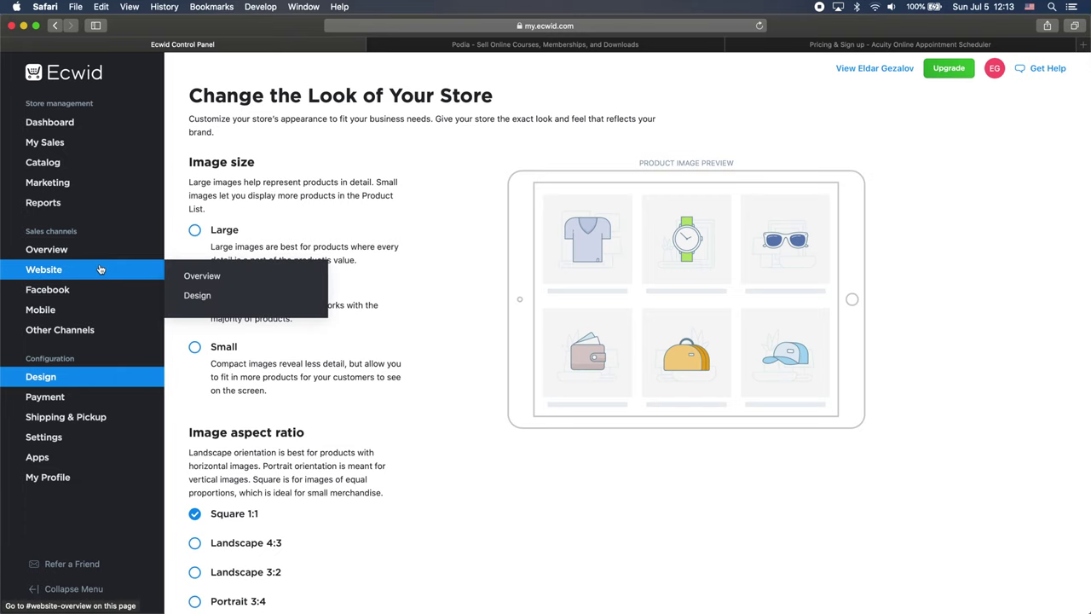
# - Open Sales channels Overview and scroll to the Sell on your website options like Wix and Wordpress
pyautogui.click(68, 162)
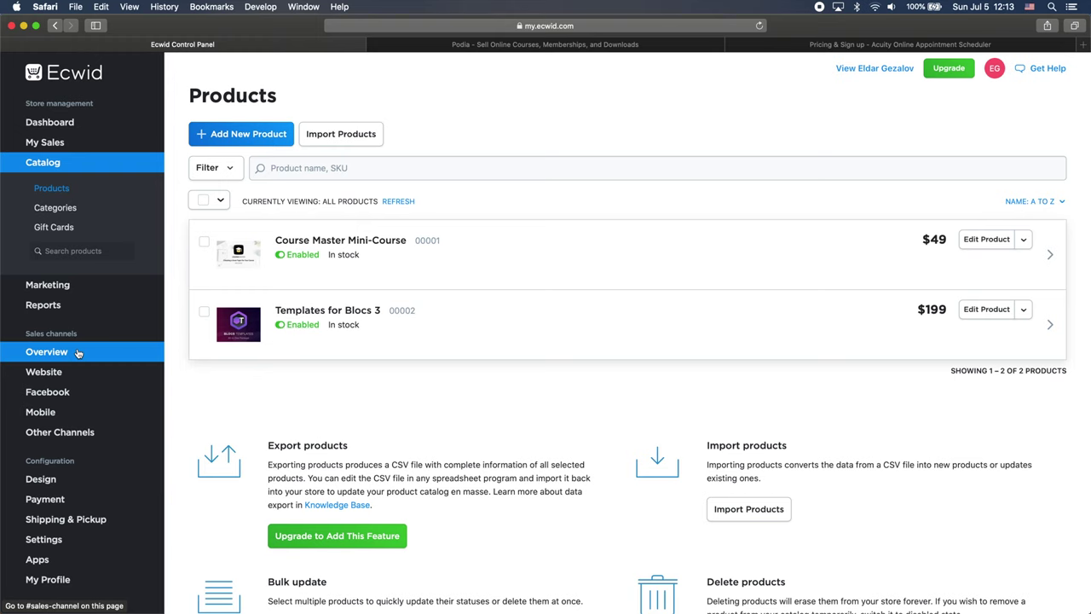
pyautogui.click(77, 352)
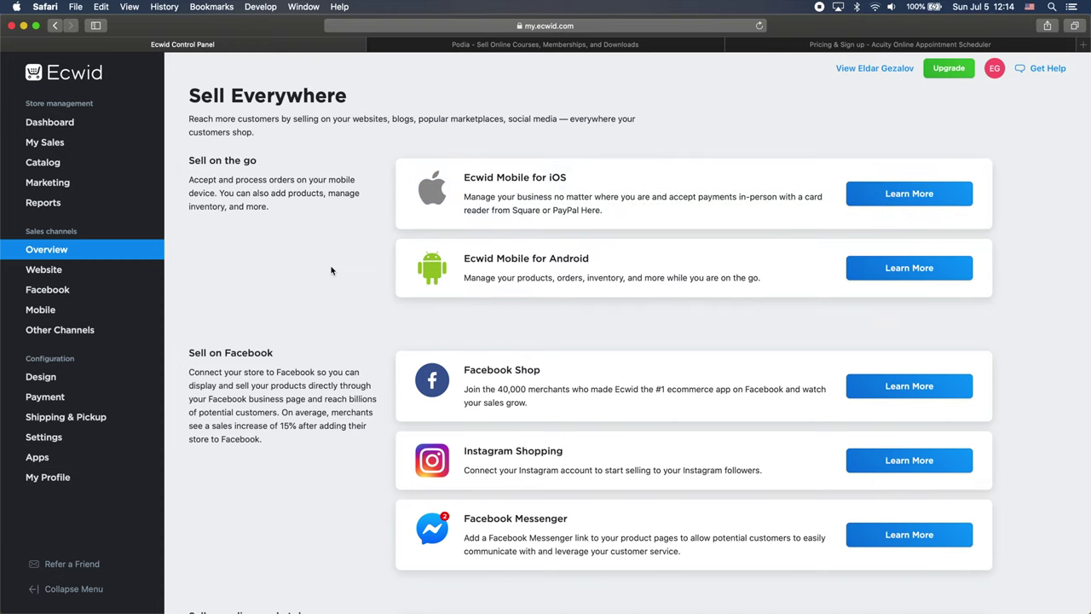
pyautogui.scroll(-2, 332, 270)
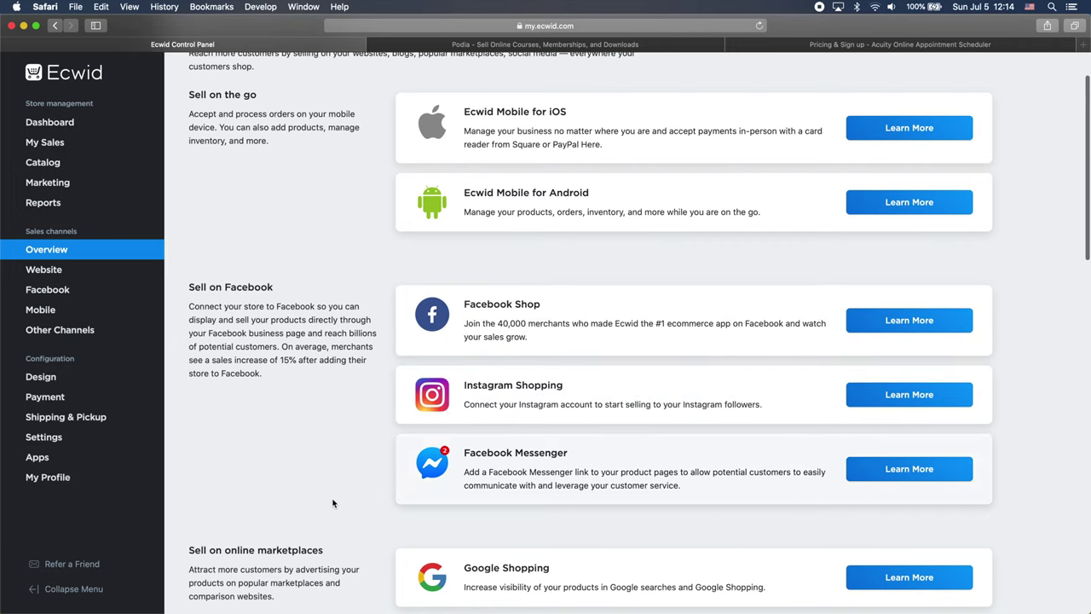
pyautogui.scroll(-3, 333, 503)
pyautogui.scroll(-7, 332, 503)
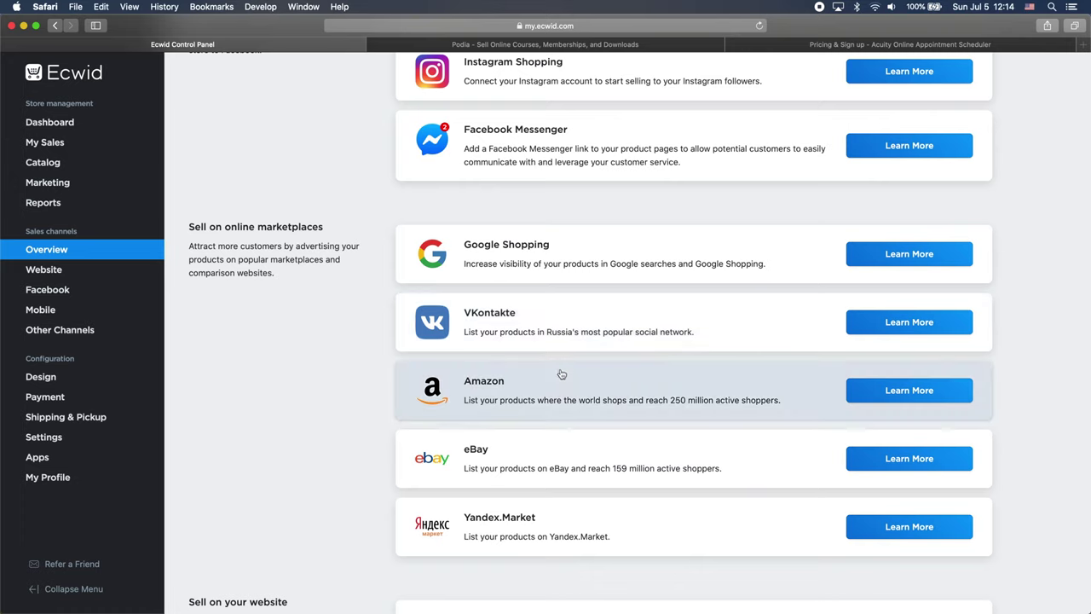
pyautogui.scroll(-12, 341, 455)
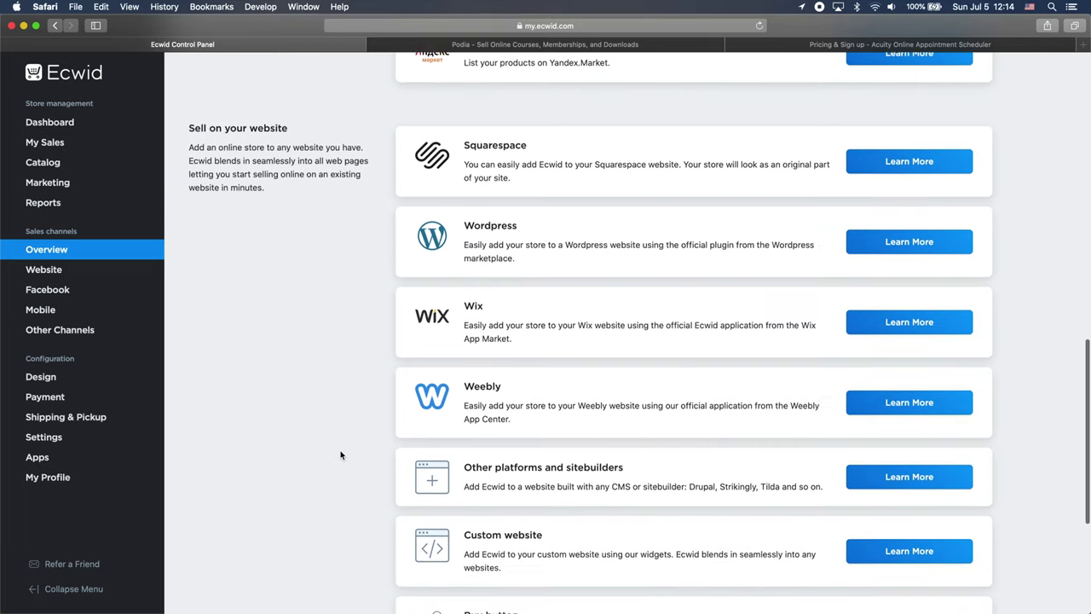
pyautogui.scroll(-2, 341, 452)
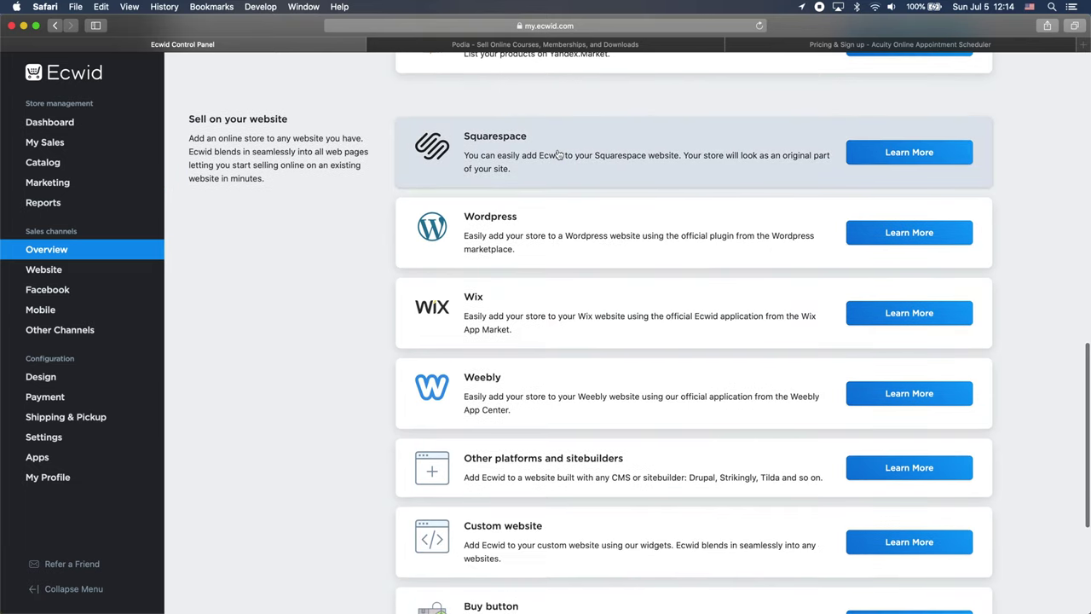
pyautogui.scroll(-2, 377, 385)
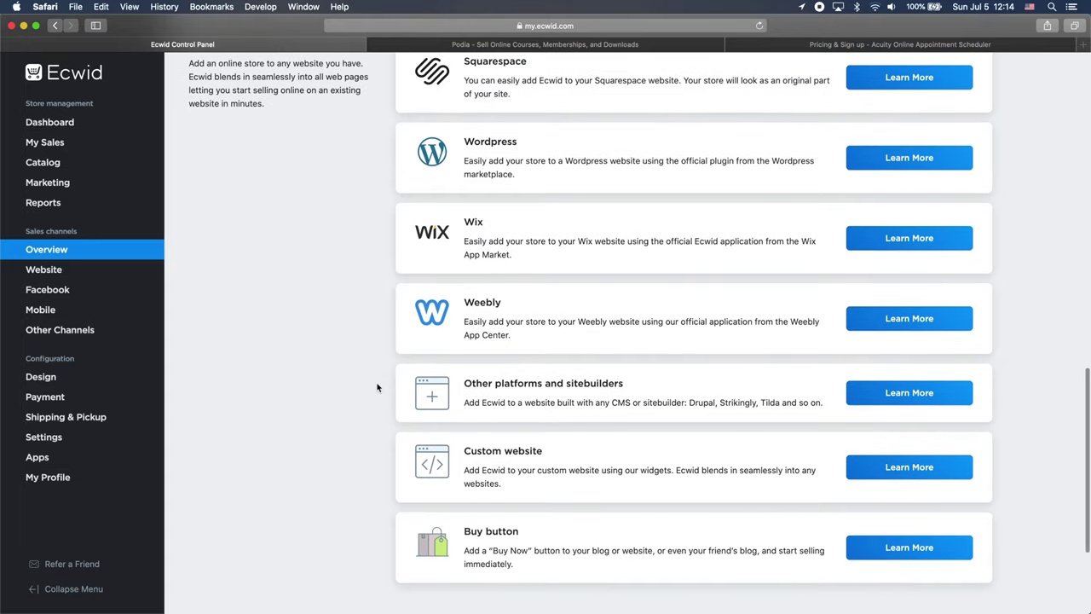
pyautogui.scroll(-4, 378, 388)
pyautogui.scroll(4, 377, 388)
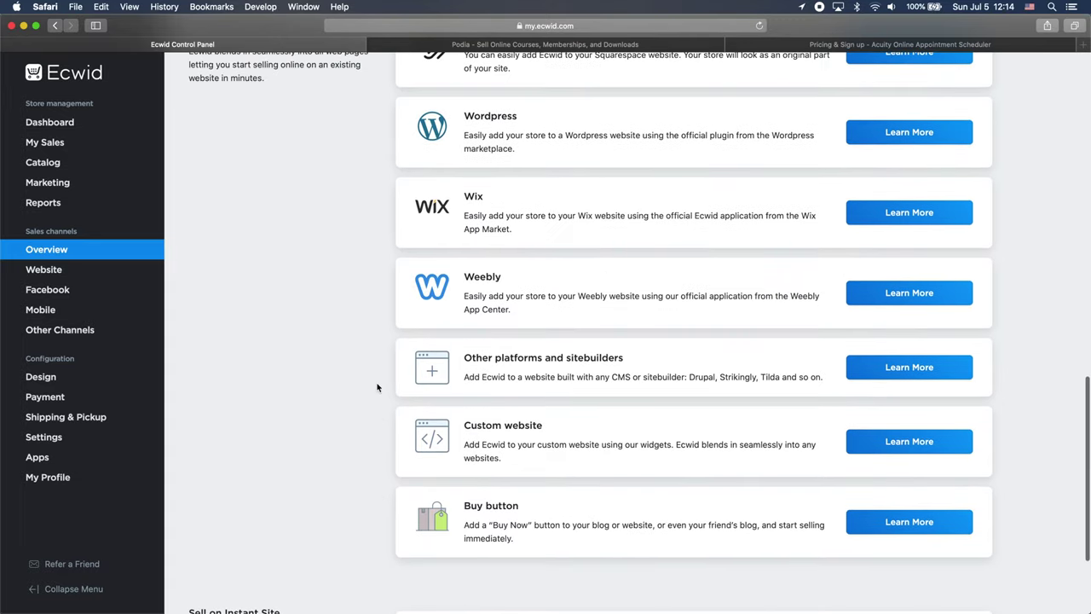
pyautogui.scroll(1, 376, 387)
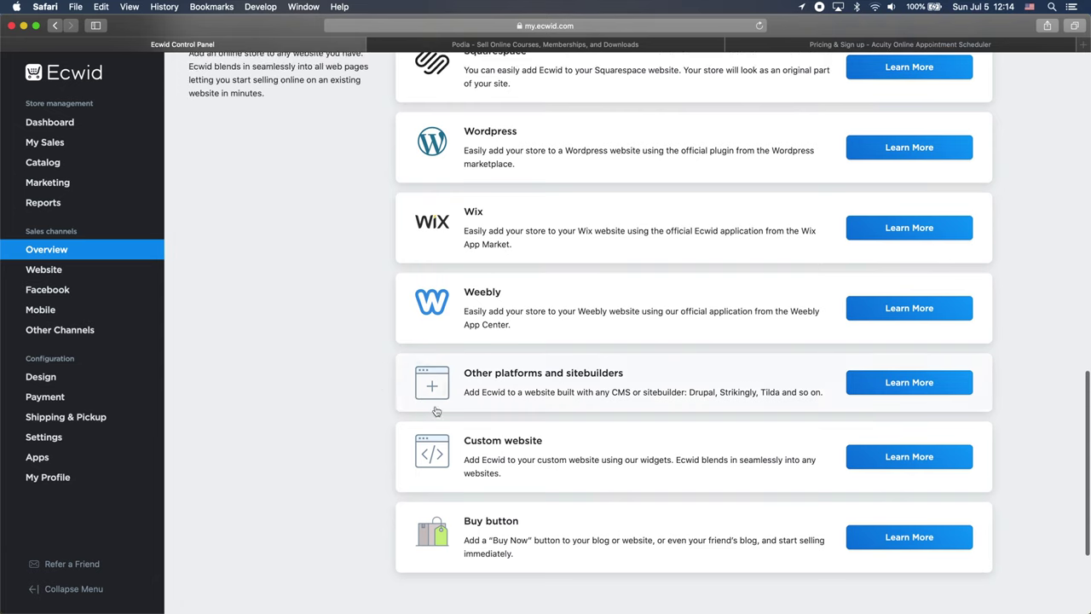
# - Open the Custom website guide, cancel an edit of the main store location URL, and review the page
pyautogui.click(775, 442)
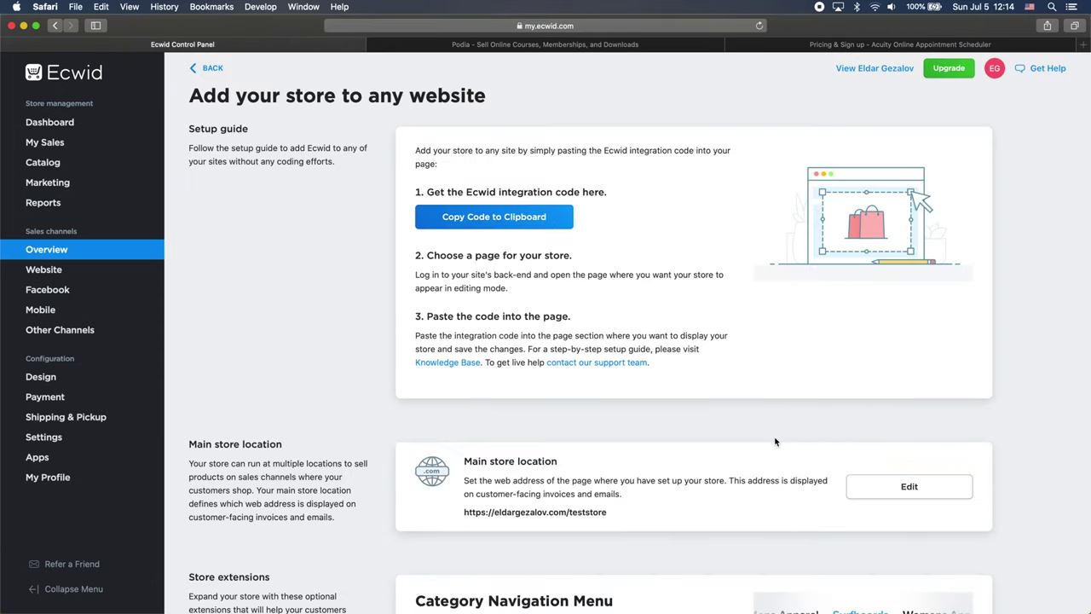
pyautogui.scroll(-2, 775, 441)
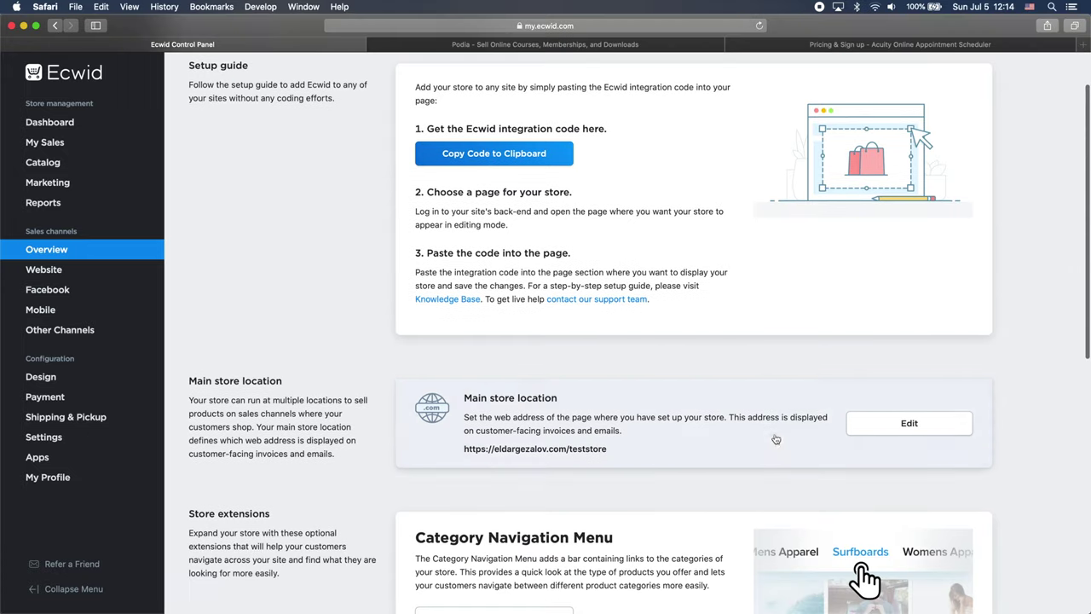
pyautogui.click(912, 422)
pyautogui.scroll(-4, 677, 480)
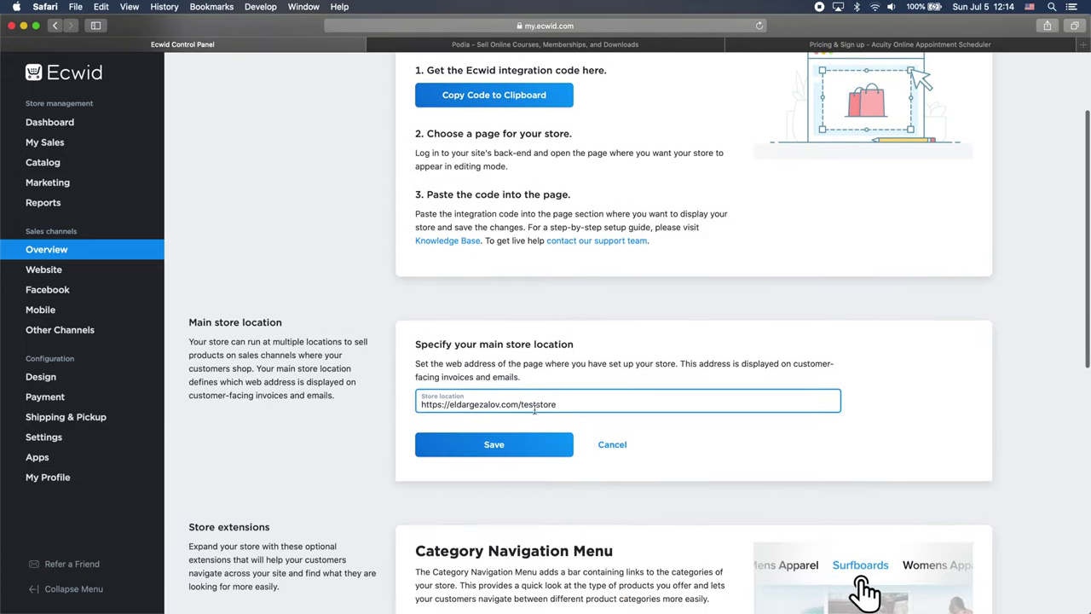
pyautogui.tripleClick(538, 406)
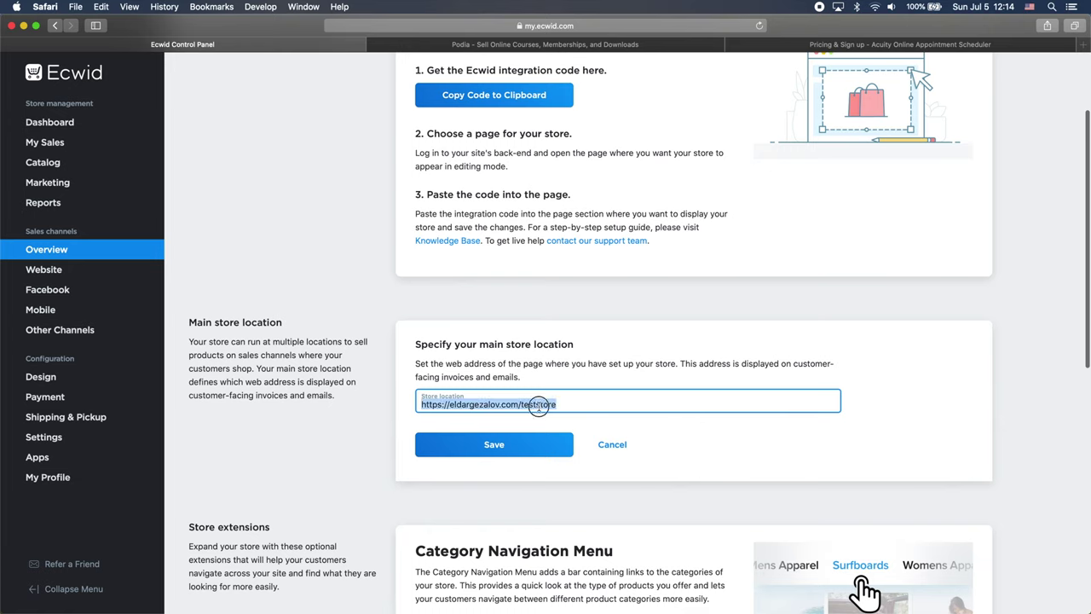
pyautogui.click(613, 444)
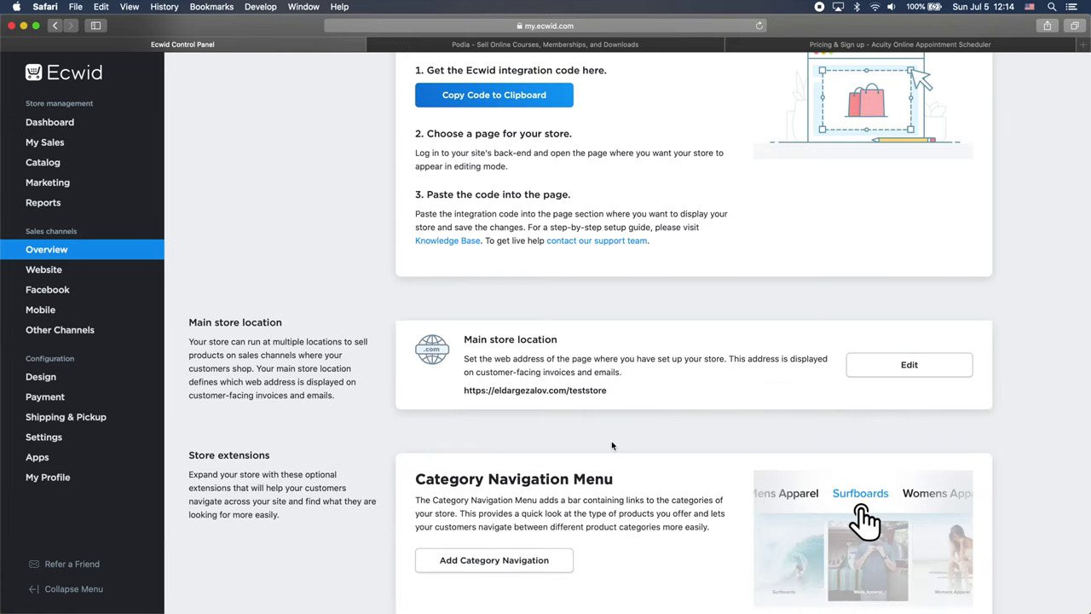
pyautogui.scroll(-5, 611, 445)
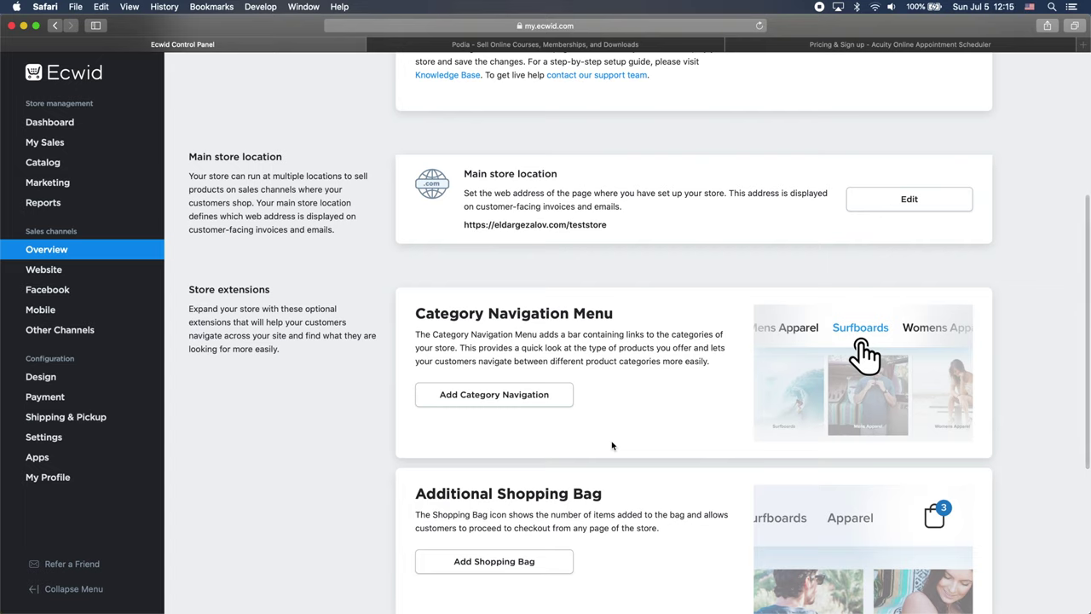
pyautogui.scroll(-2, 612, 445)
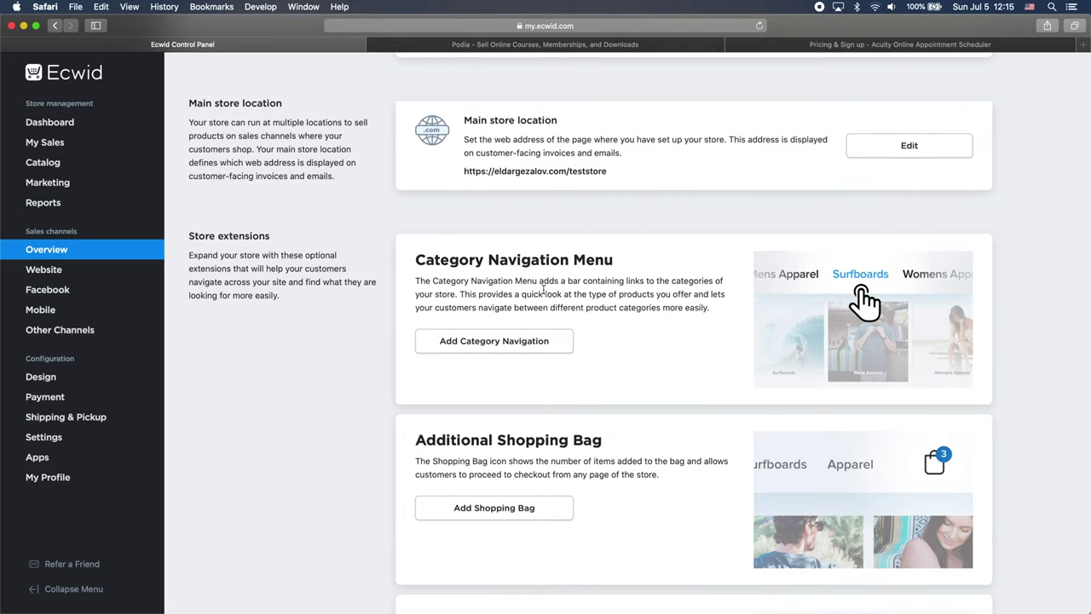
pyautogui.scroll(-4, 801, 310)
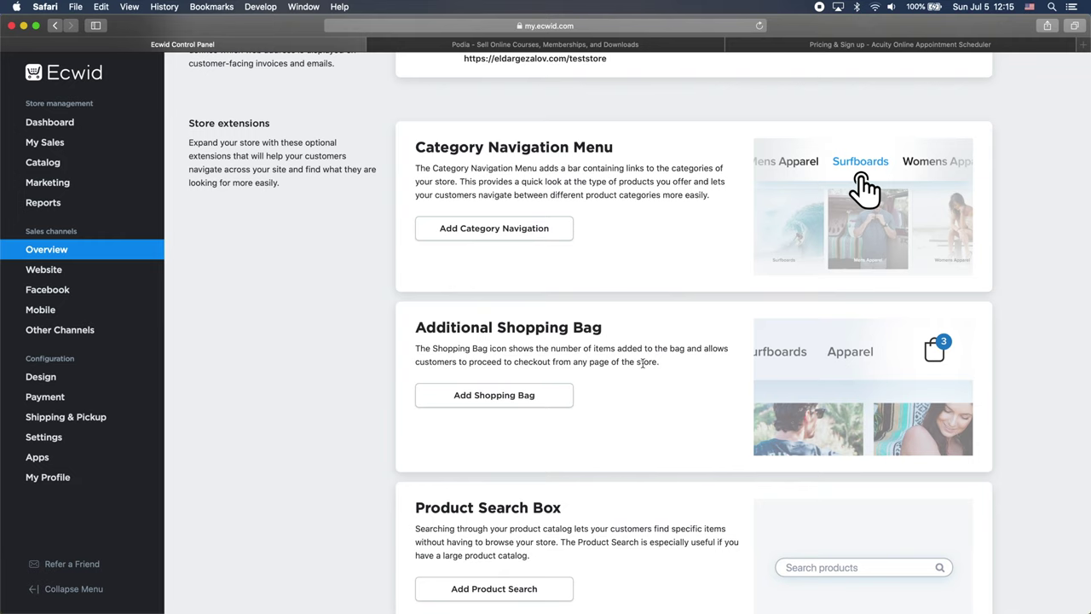
pyautogui.scroll(-4, 643, 364)
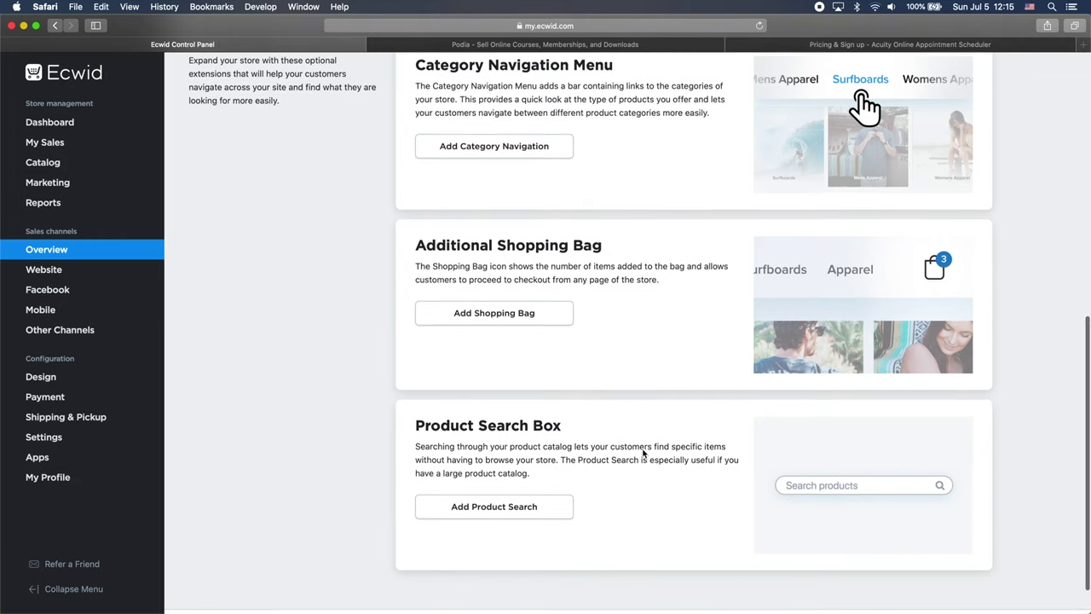
pyautogui.scroll(20, 642, 454)
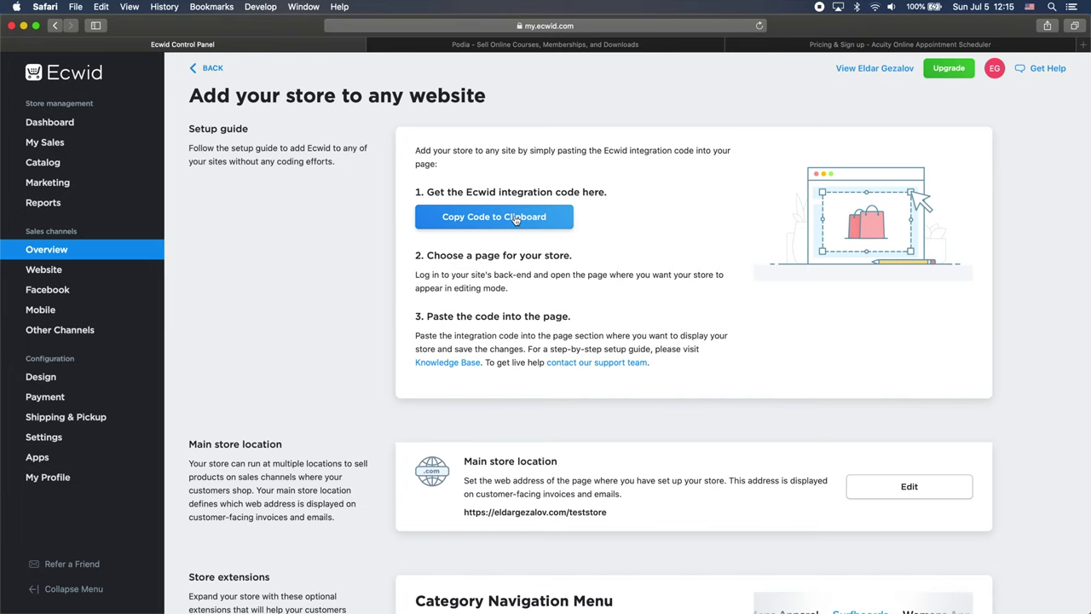
# - Reveal the Ecwid integration code snippet and copy it to the clipboard
pyautogui.click(516, 218)
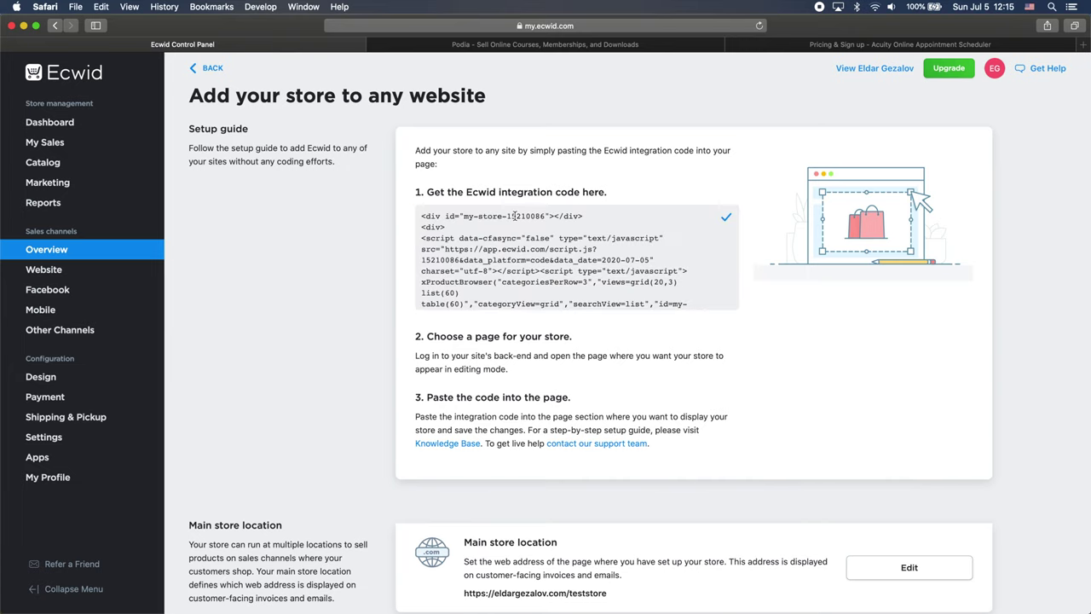
pyautogui.scroll(-1, 546, 226)
pyautogui.scroll(1, 571, 235)
pyautogui.press('super+a')
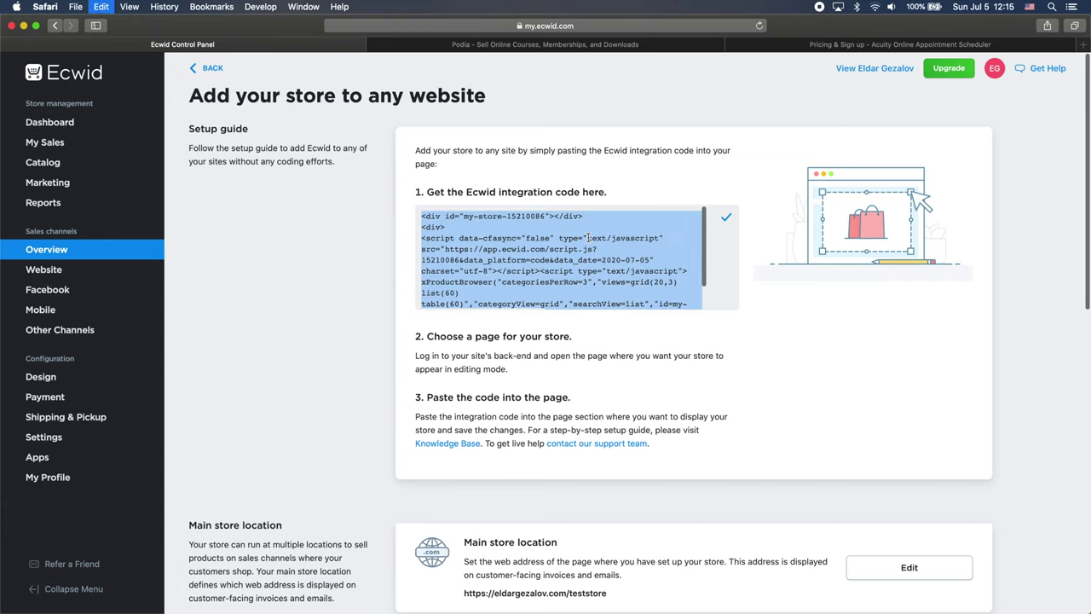
pyautogui.press('super+c')
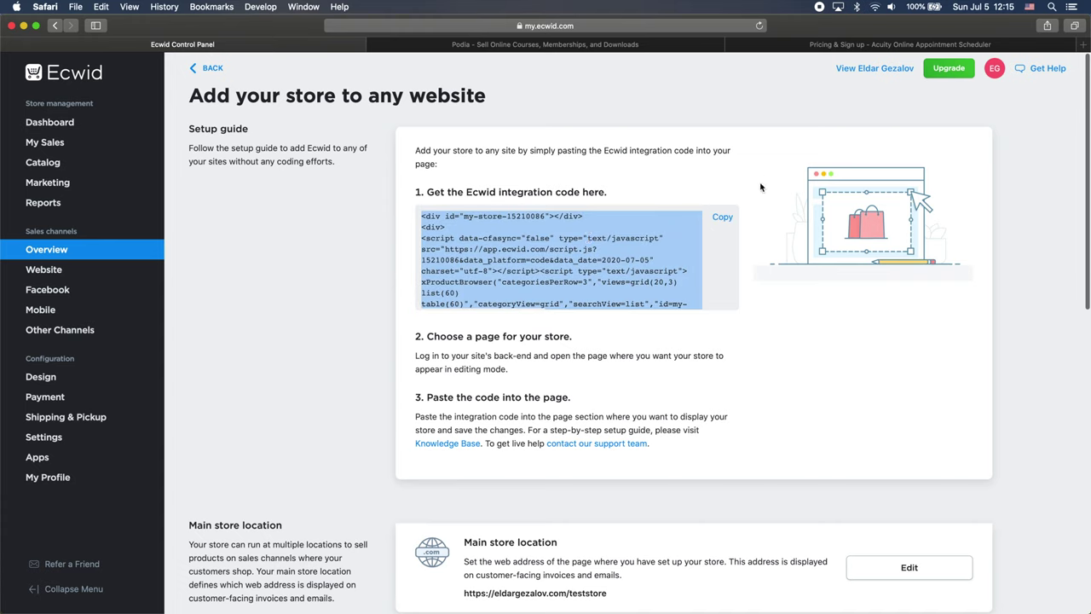
pyautogui.click(723, 219)
pyautogui.scroll(-1, 726, 223)
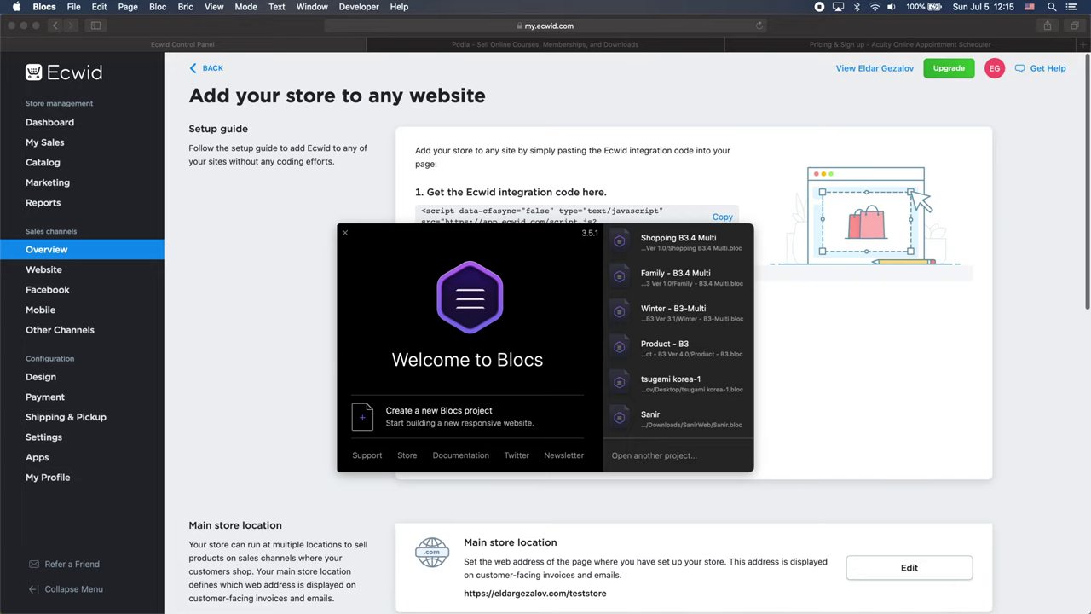
# - Open the Winter - B3-Multi project and browse its pages, ending on services
pyautogui.click(655, 319)
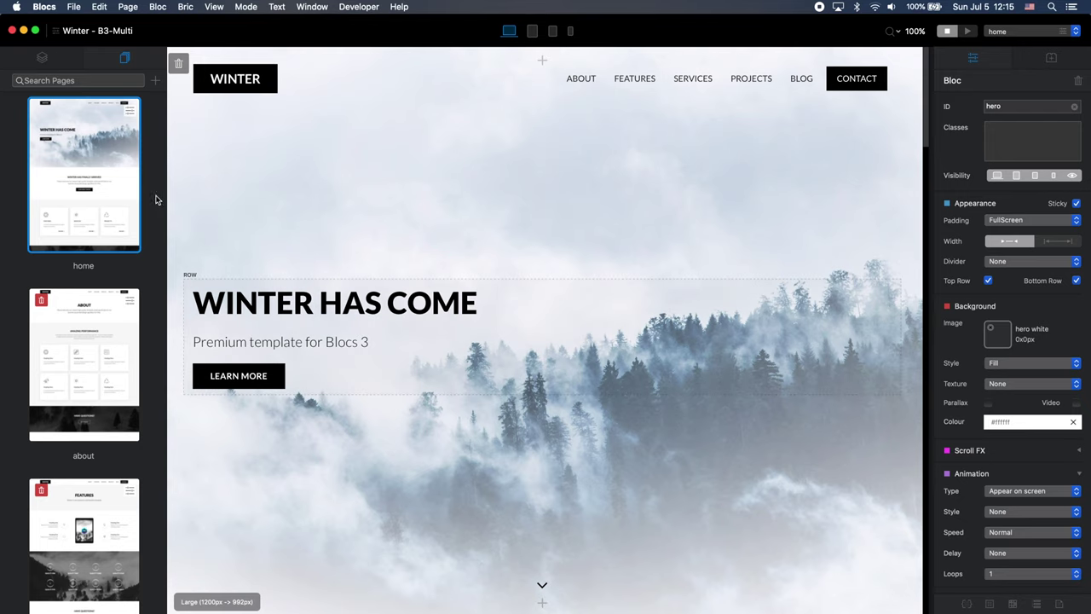
pyautogui.scroll(-2, 97, 349)
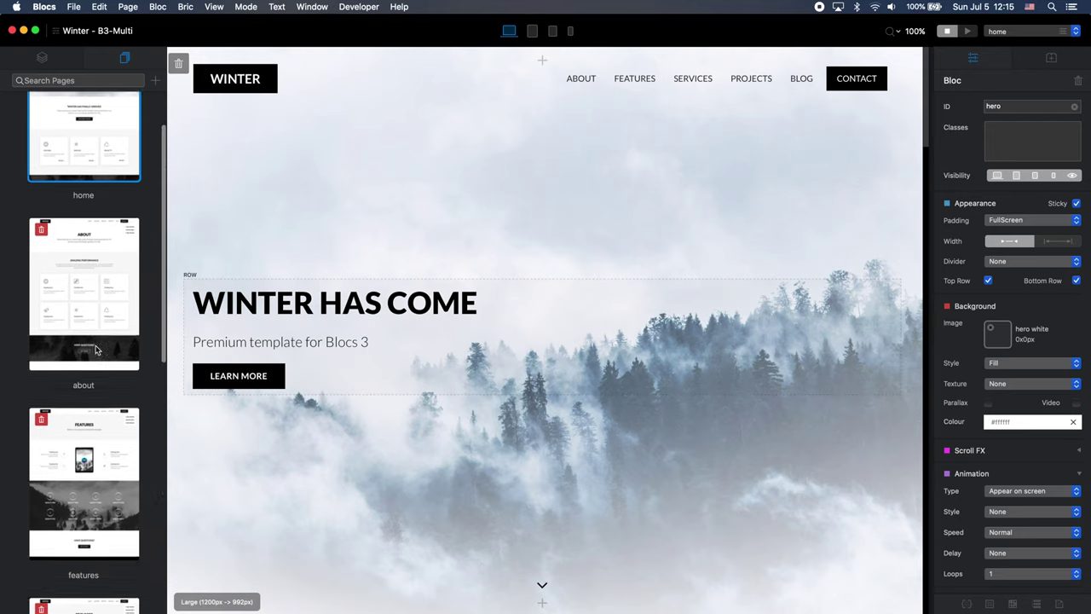
pyautogui.click(98, 247)
pyautogui.click(103, 427)
pyautogui.scroll(-6, 103, 358)
pyautogui.scroll(-5, 103, 358)
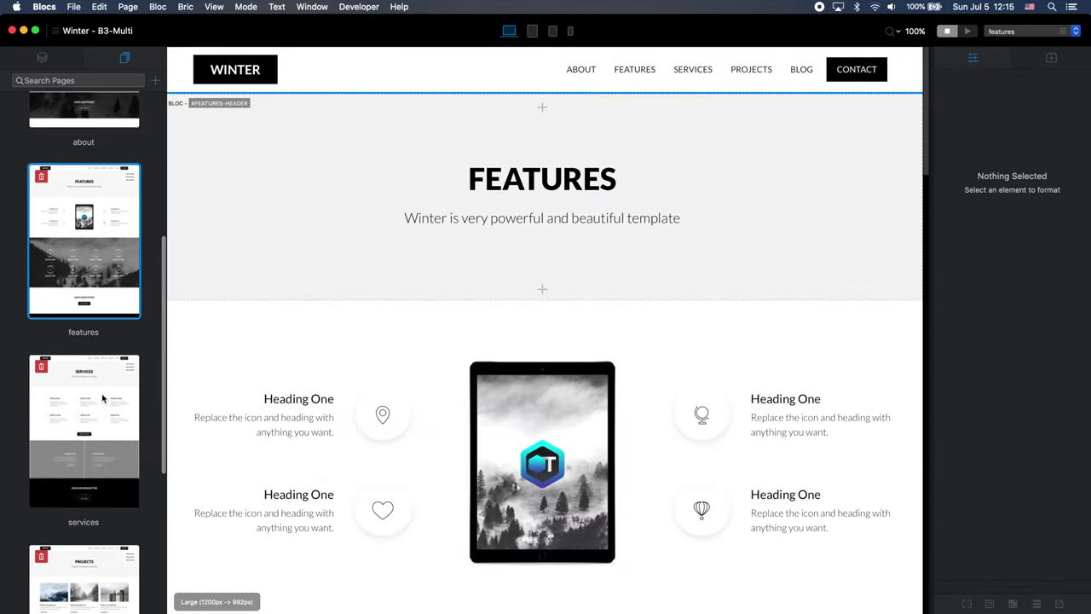
pyautogui.click(87, 304)
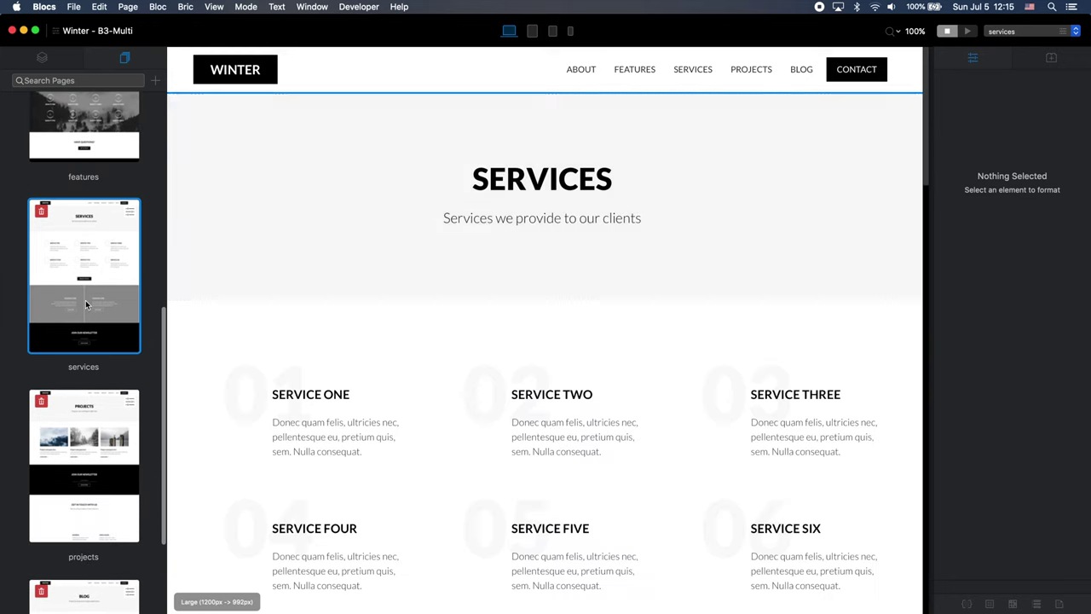
pyautogui.click(93, 435)
pyautogui.click(102, 290)
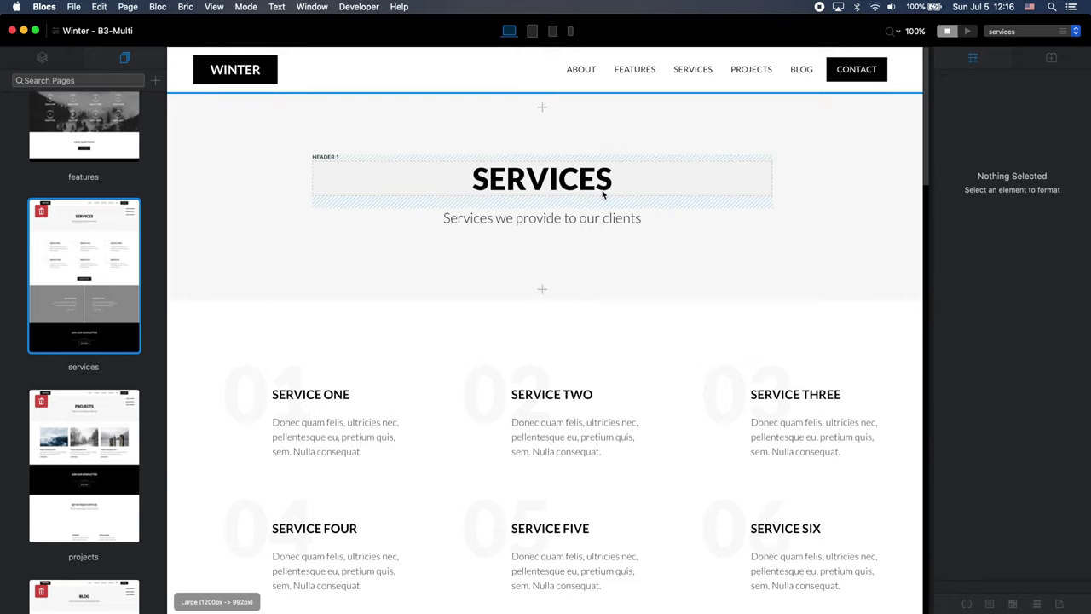
# - Change the SERVICES menu link and page heading to SHOP
pyautogui.doubleClick(697, 70)
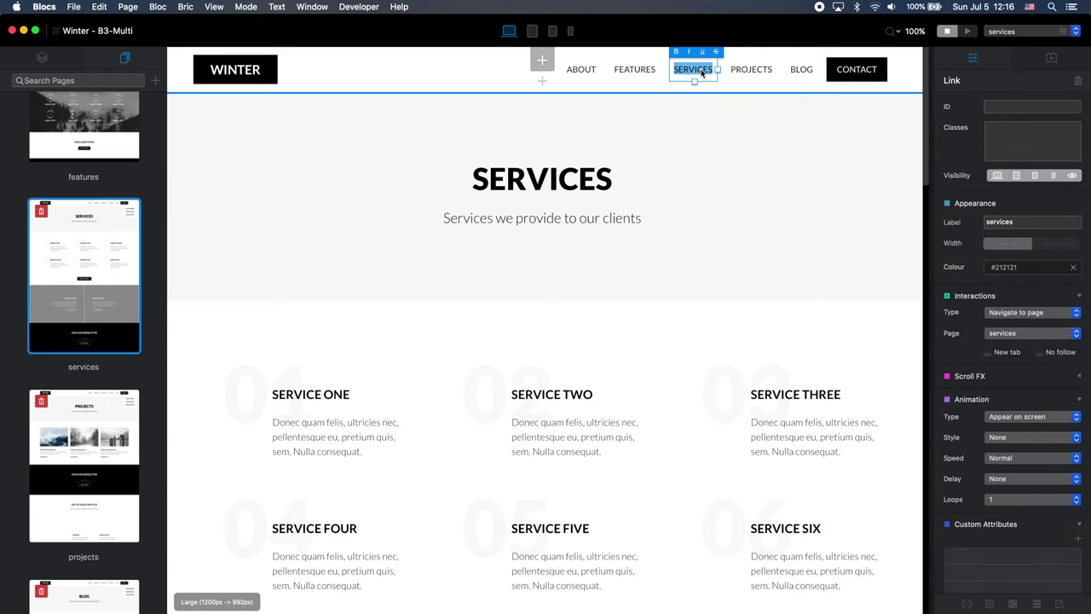
pyautogui.write('SHOP')
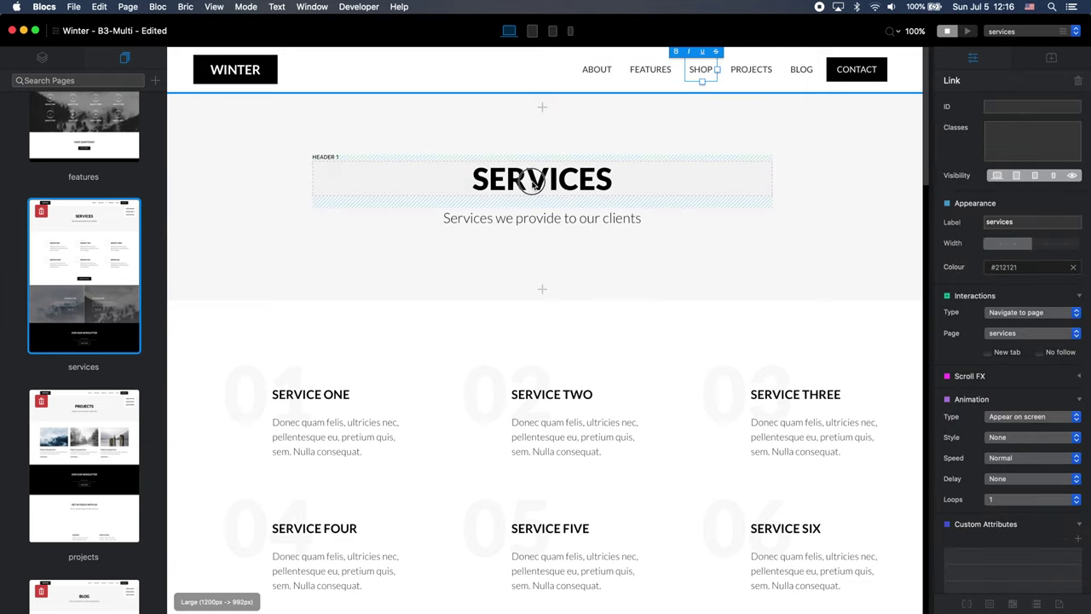
pyautogui.doubleClick(533, 181)
pyautogui.write('Shop')
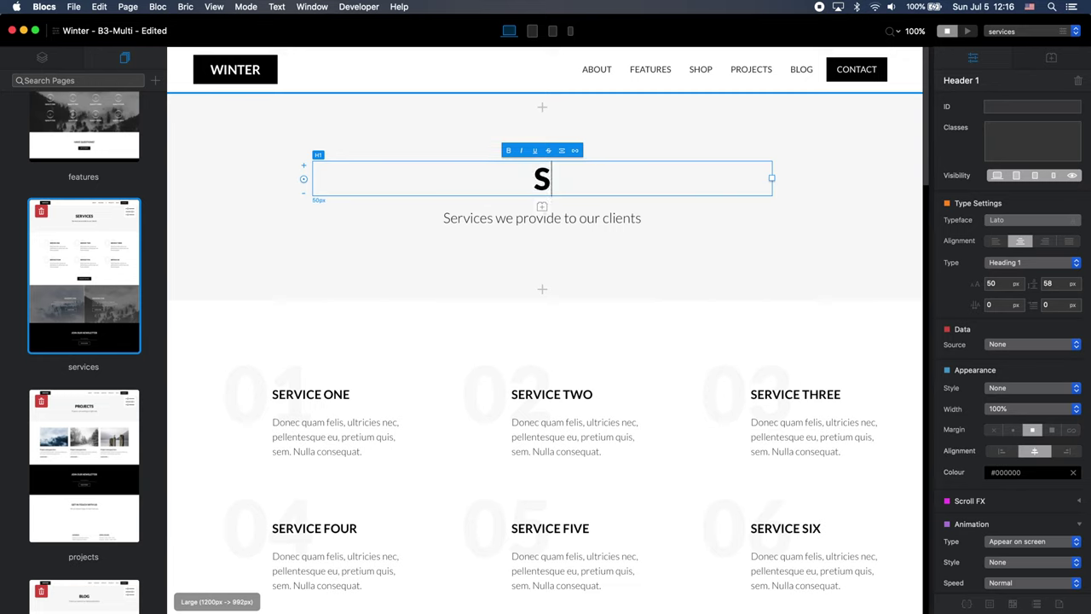
pyautogui.press('BackSpace')
pyautogui.press('BackSpace')
pyautogui.press('BackSpace')
pyautogui.write('HOP')
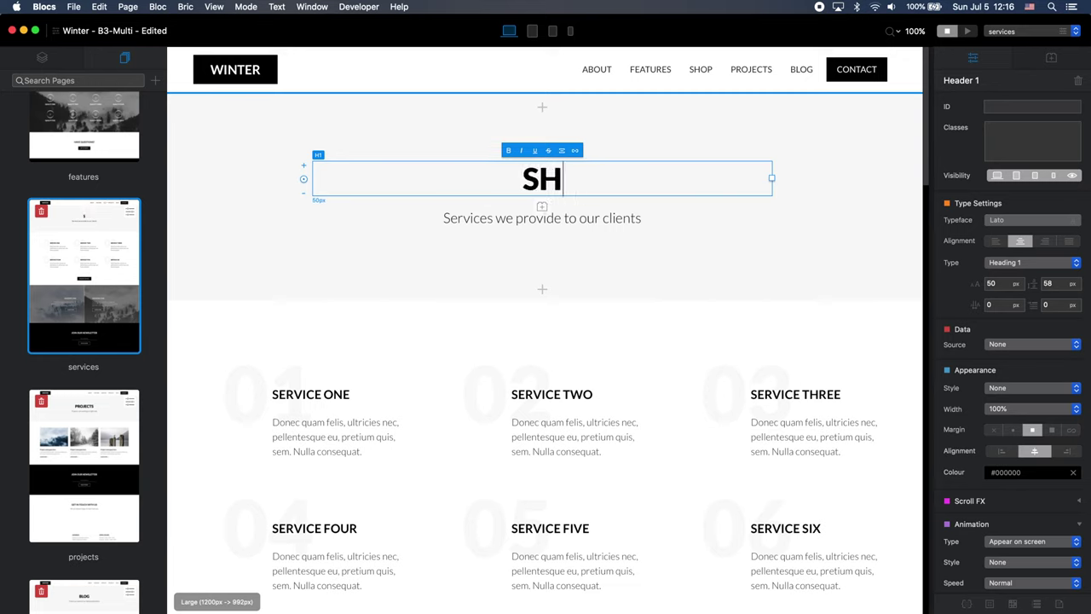
# - In Page Settings, set SEO title to 'Shop - Blocs Templates' and page name to shop
pyautogui.click(1063, 31)
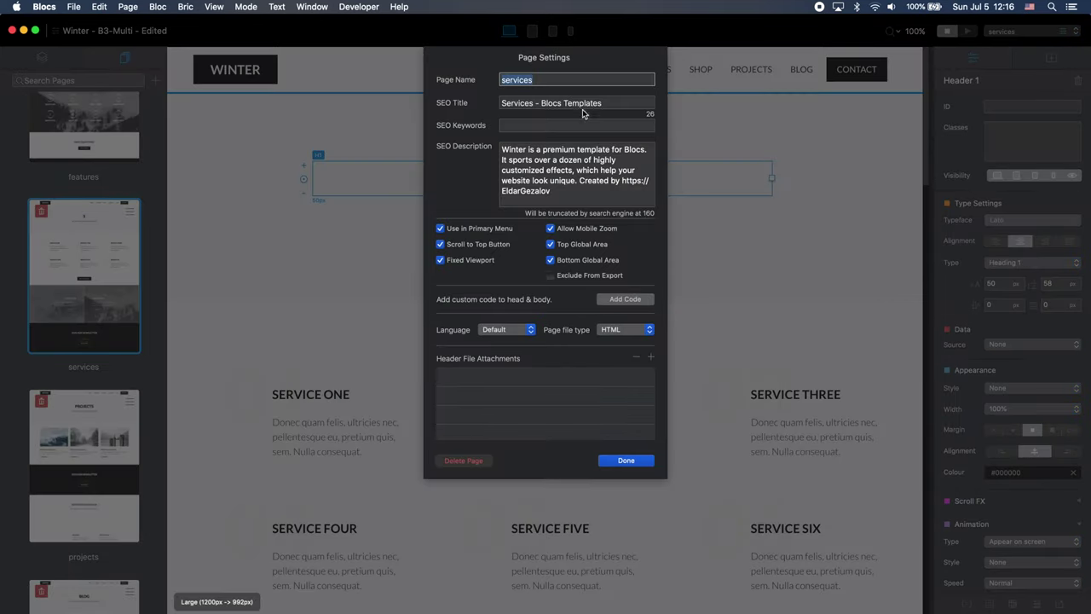
pyautogui.doubleClick(529, 103)
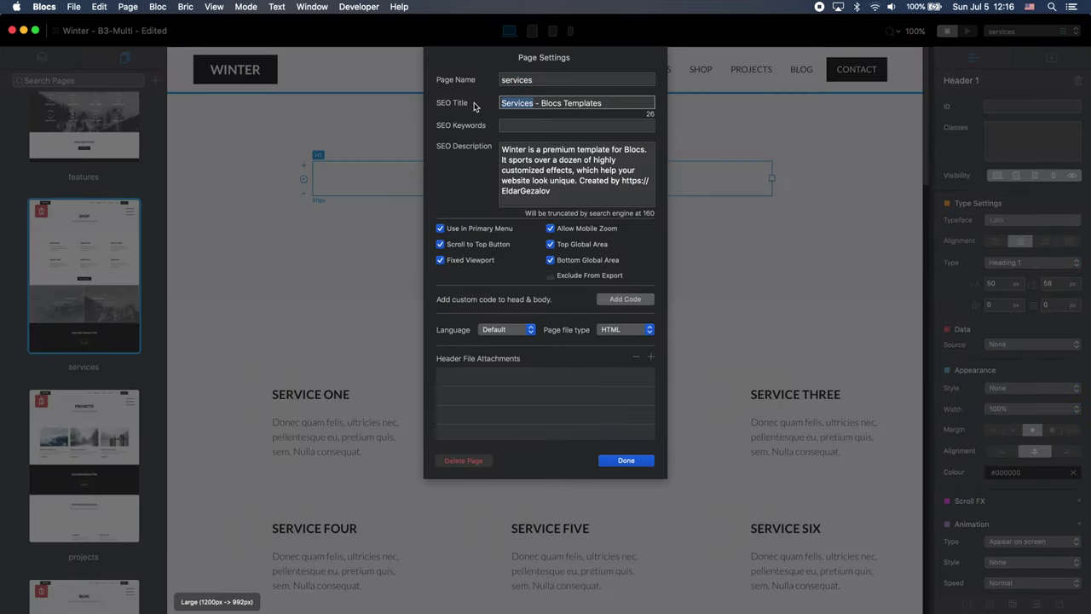
pyautogui.write('Shop')
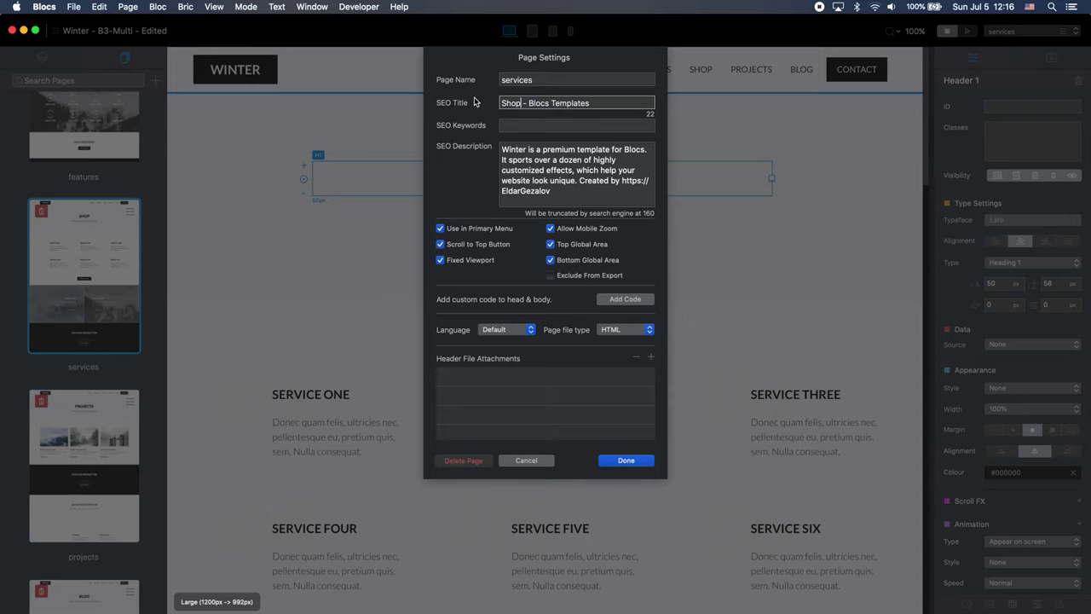
pyautogui.doubleClick(509, 79)
pyautogui.write('shop')
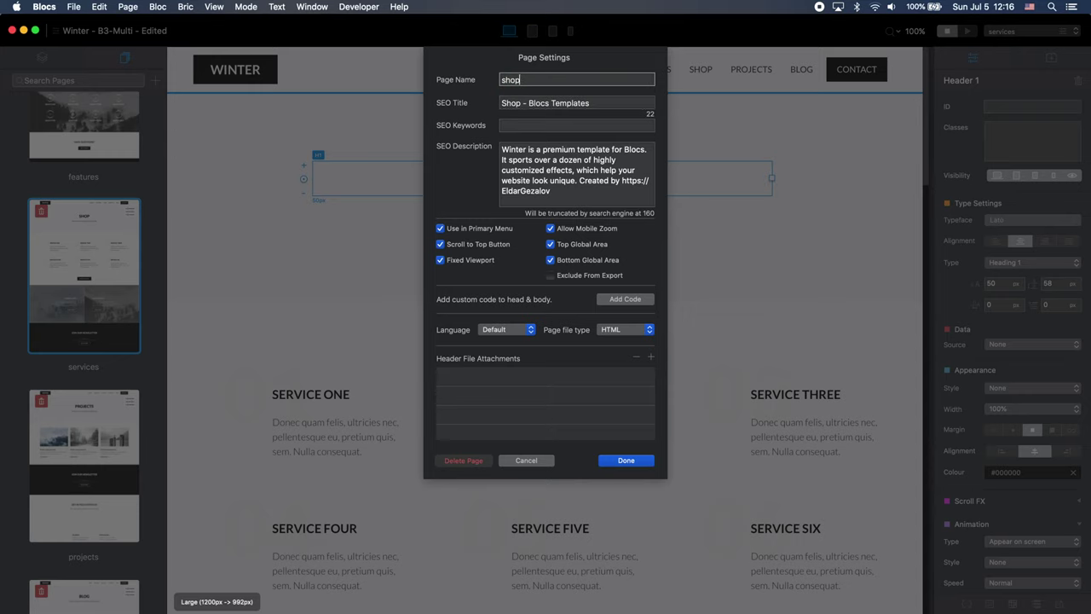
pyautogui.click(647, 463)
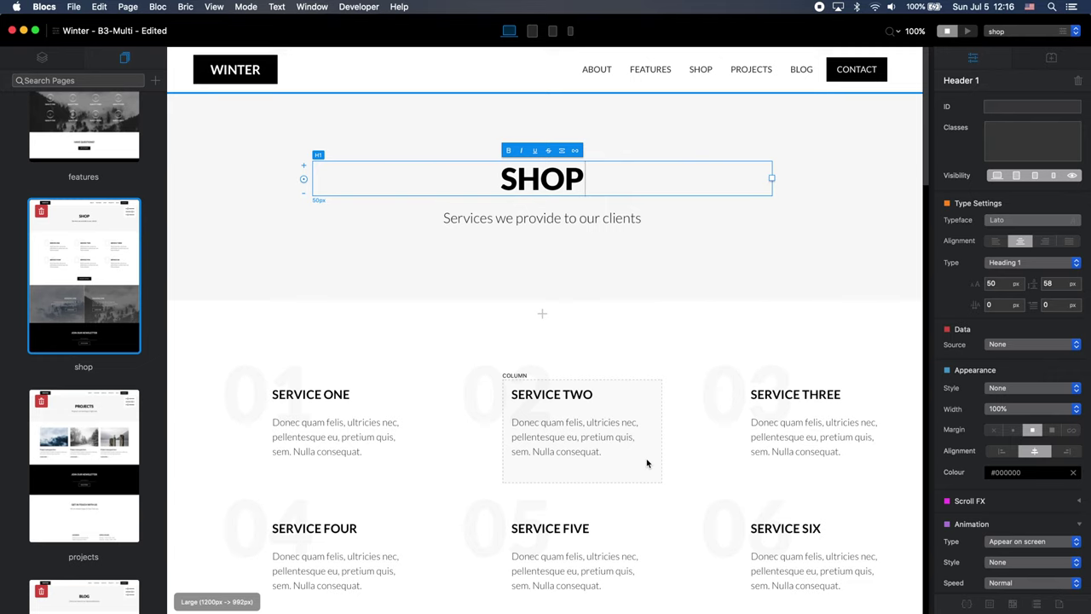
# - Replace the subtitle text with 'Check out our products.'
pyautogui.scroll(-3, 660, 295)
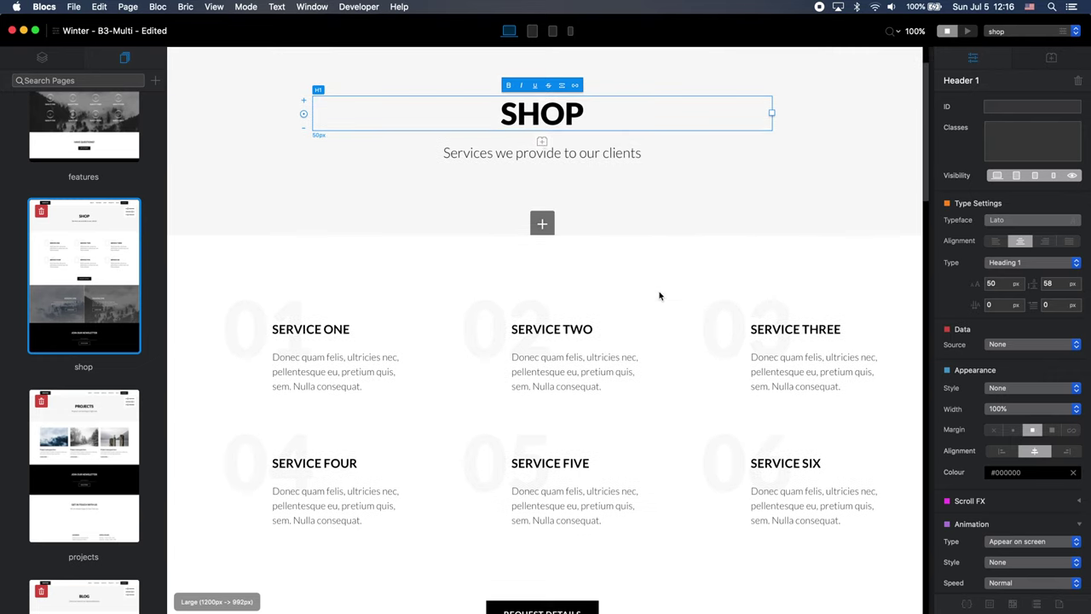
pyautogui.doubleClick(607, 154)
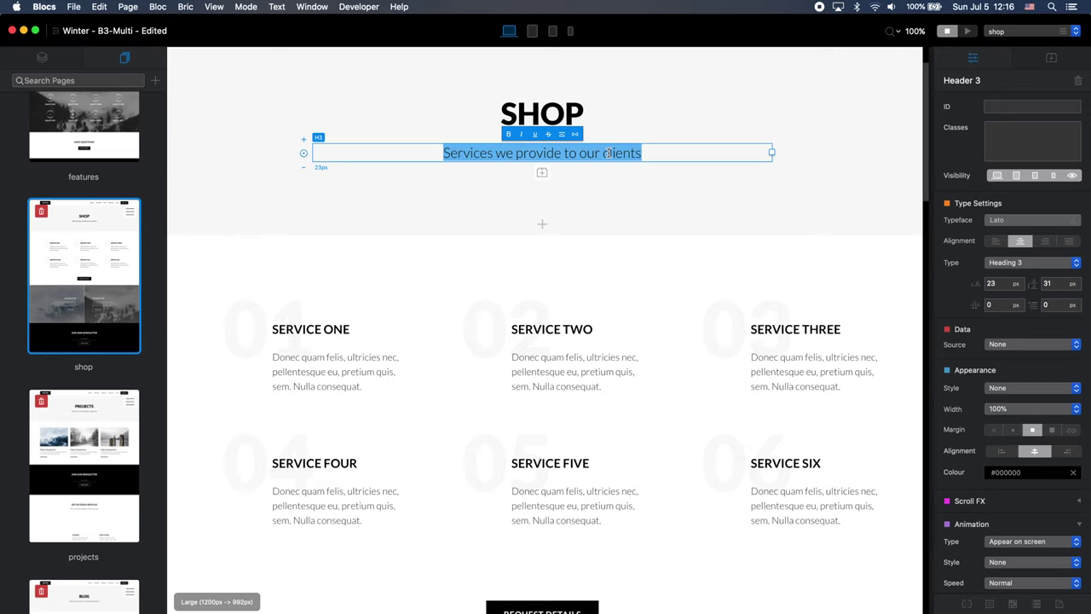
pyautogui.press('BackSpace')
pyautogui.write('Check out ')
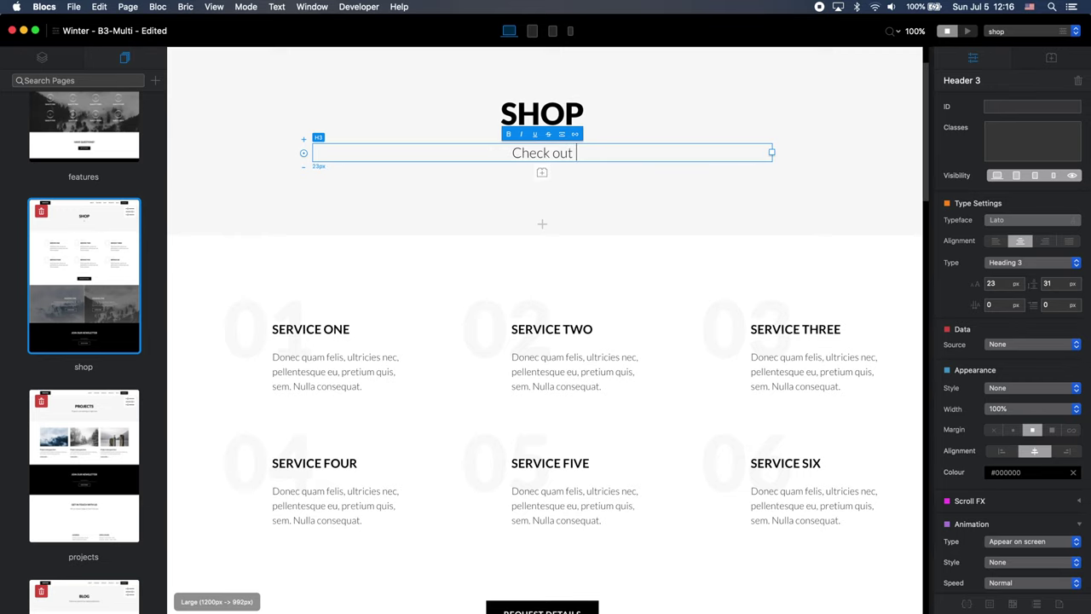
pyautogui.write('our products.')
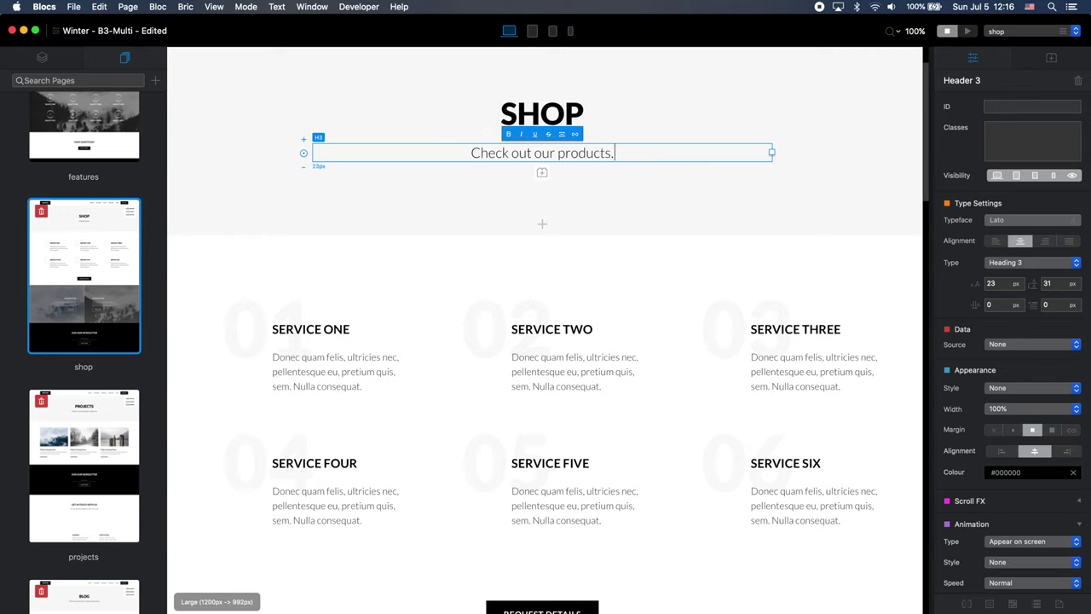
# - Select the services bloc and bring up the list of sections to insert
pyautogui.scroll(-8, 533, 419)
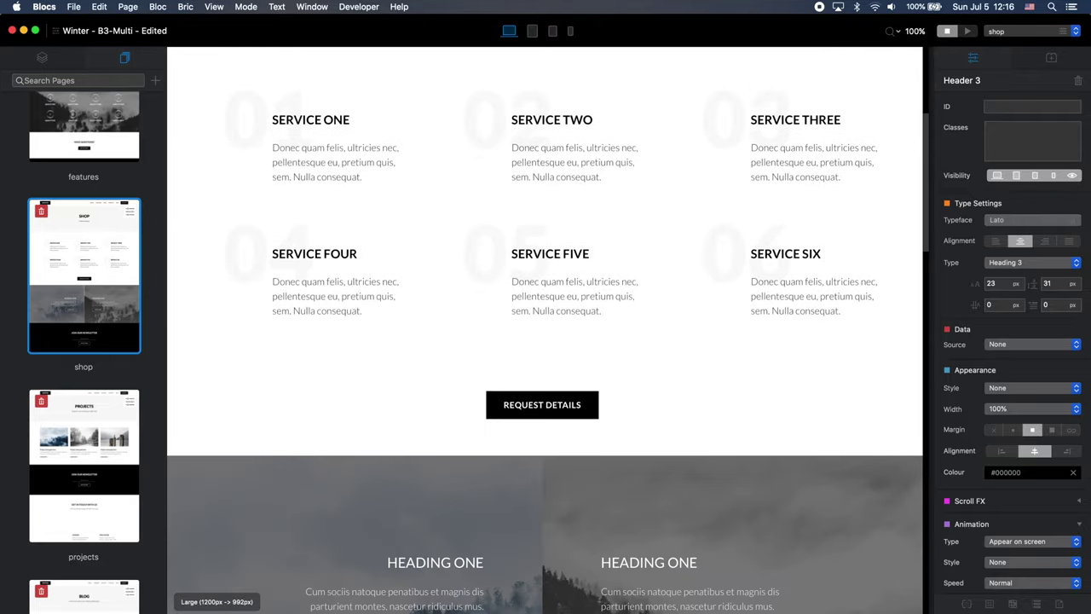
pyautogui.scroll(6, 642, 282)
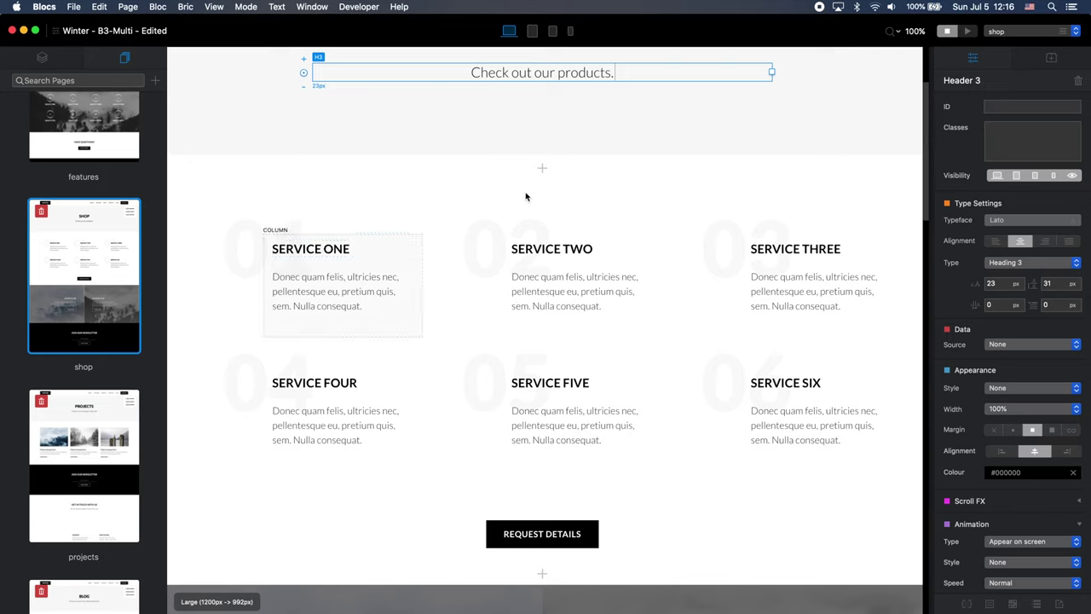
pyautogui.click(588, 168)
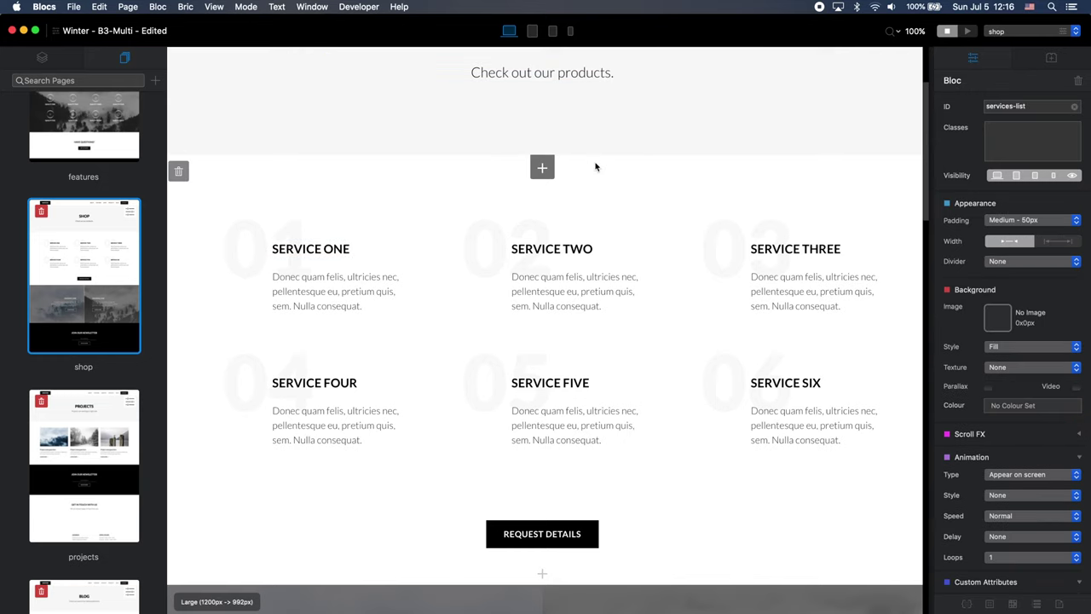
pyautogui.click(544, 170)
# - Insert a one-column section and add a Code widget to its column
pyautogui.click(273, 273)
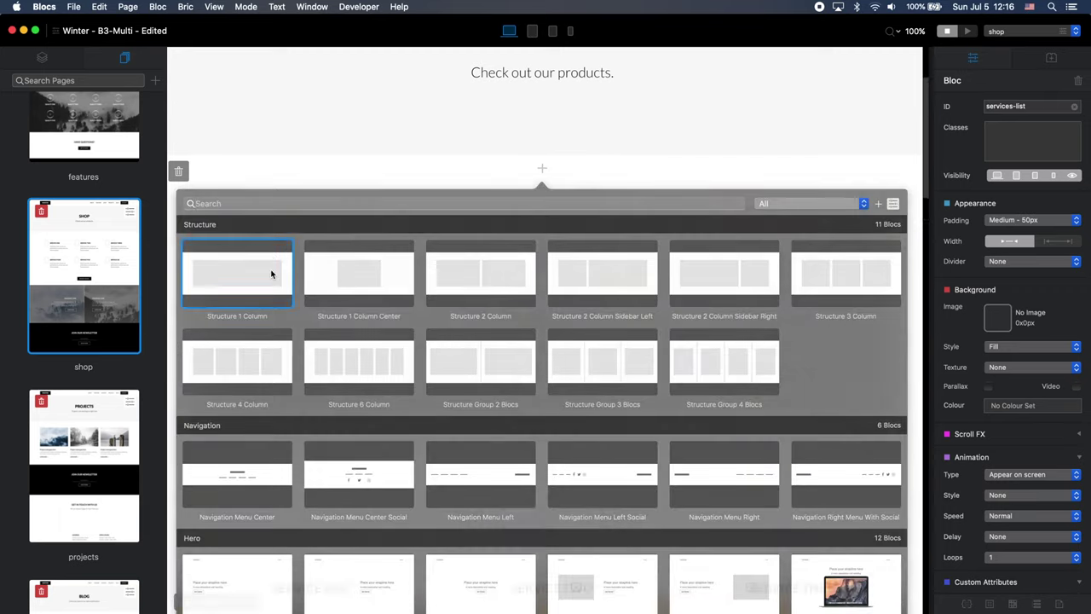
pyautogui.scroll(-3, 597, 239)
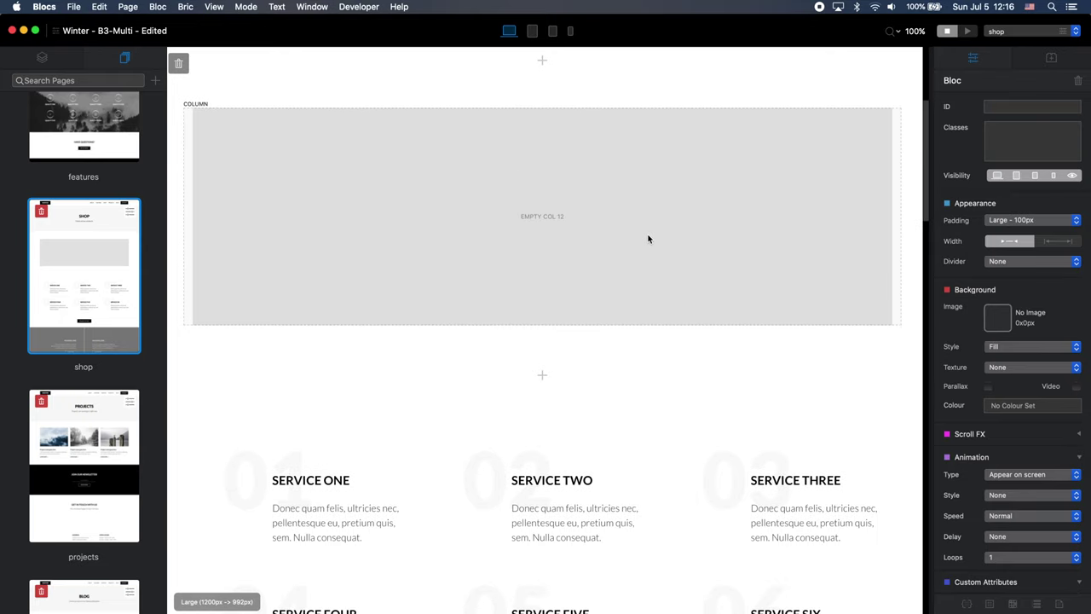
pyautogui.click(648, 239)
pyautogui.click(543, 216)
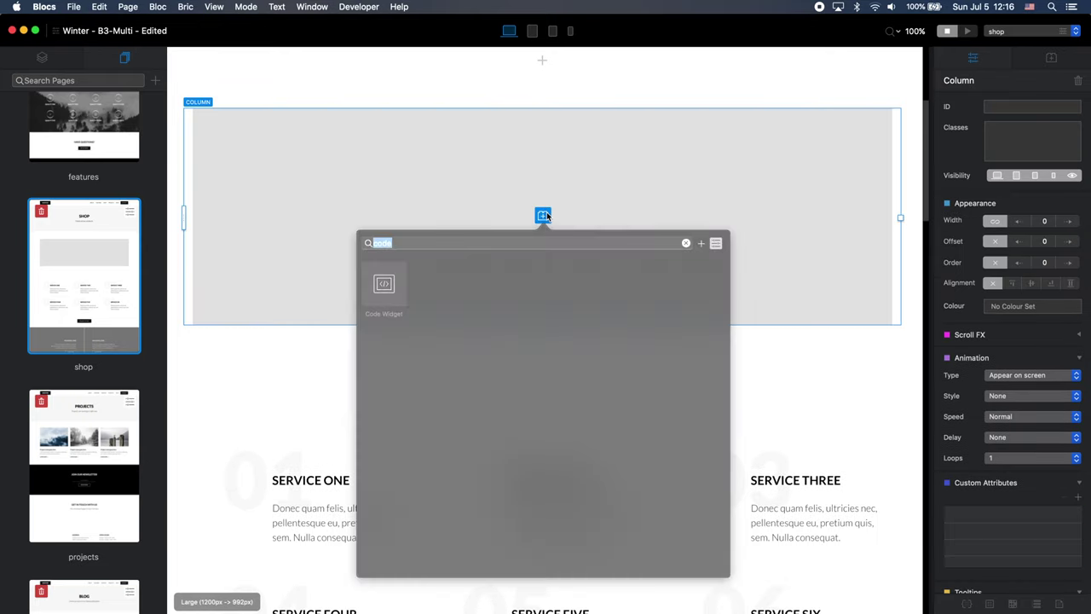
pyautogui.write('cod')
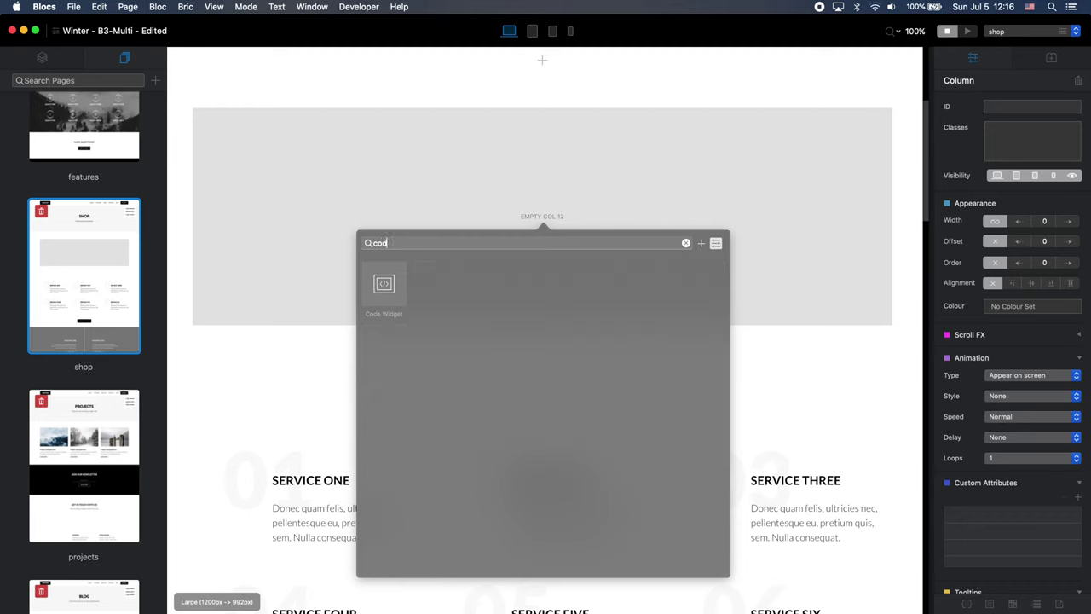
pyautogui.click(384, 281)
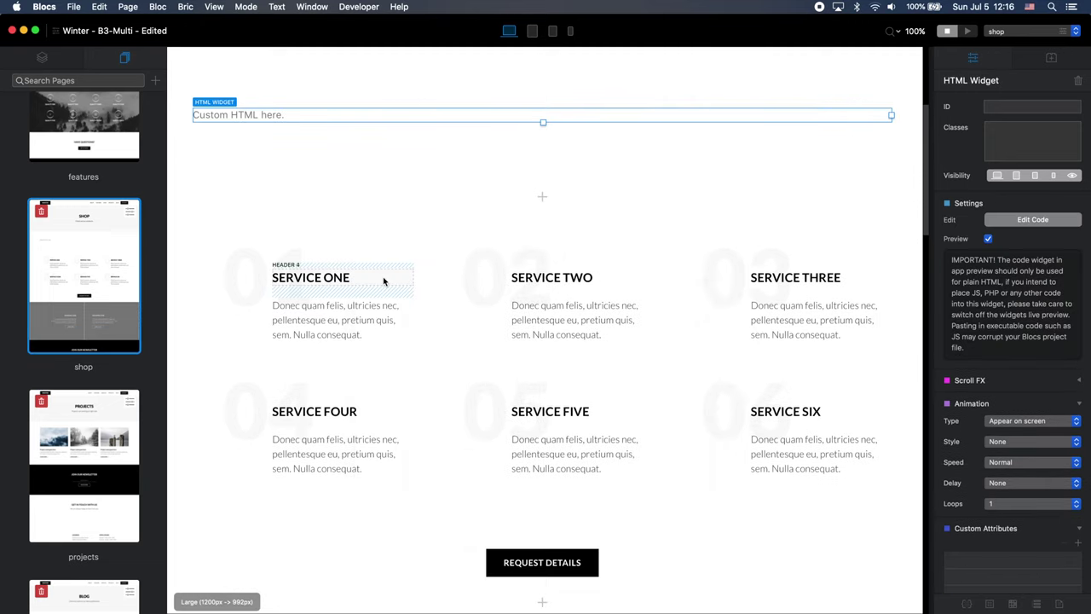
# - Replace the code widget's placeholder with the Ecwid embed code and preview in the browser
pyautogui.scroll(2, 383, 282)
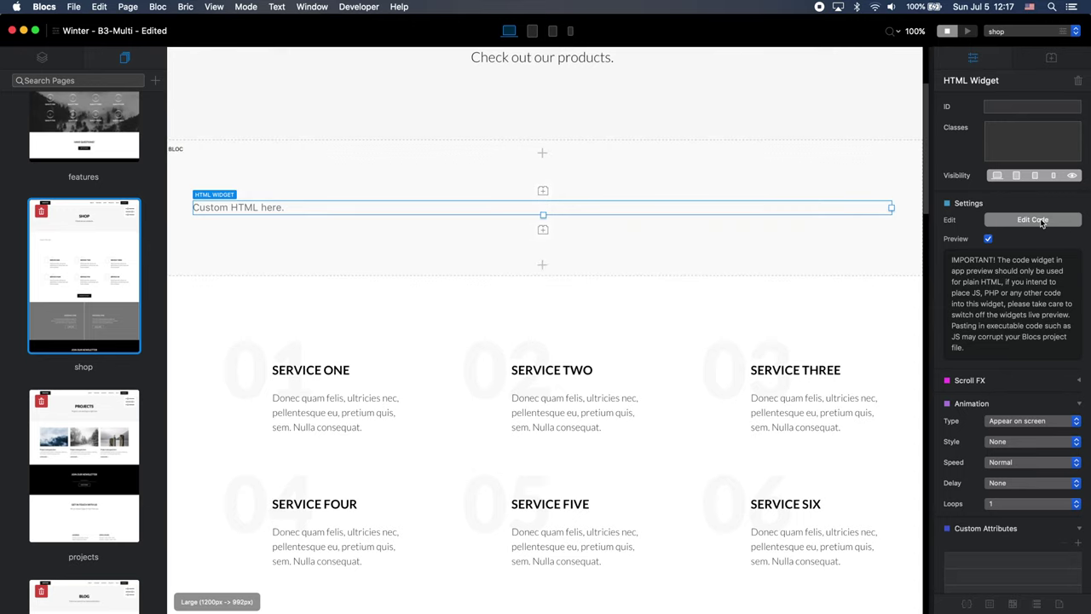
pyautogui.doubleClick(316, 206)
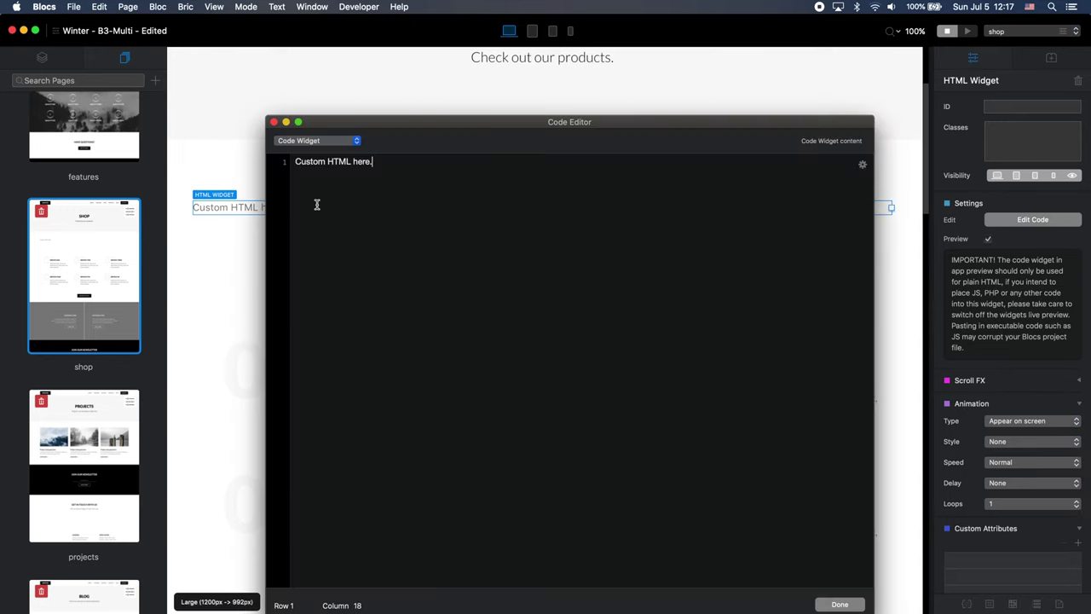
pyautogui.press('super+a')
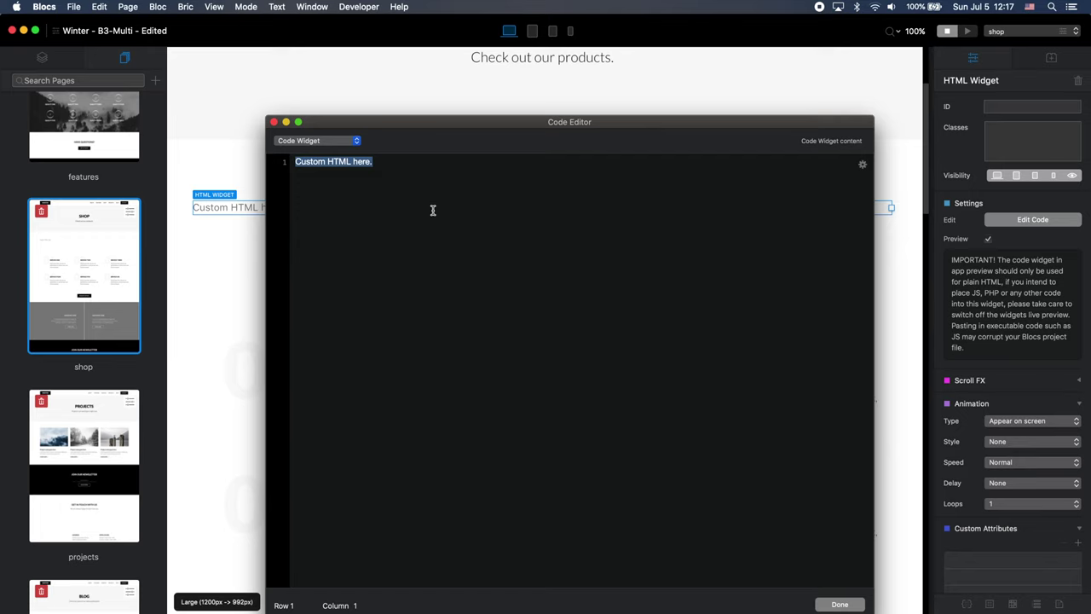
pyautogui.press('BackSpace')
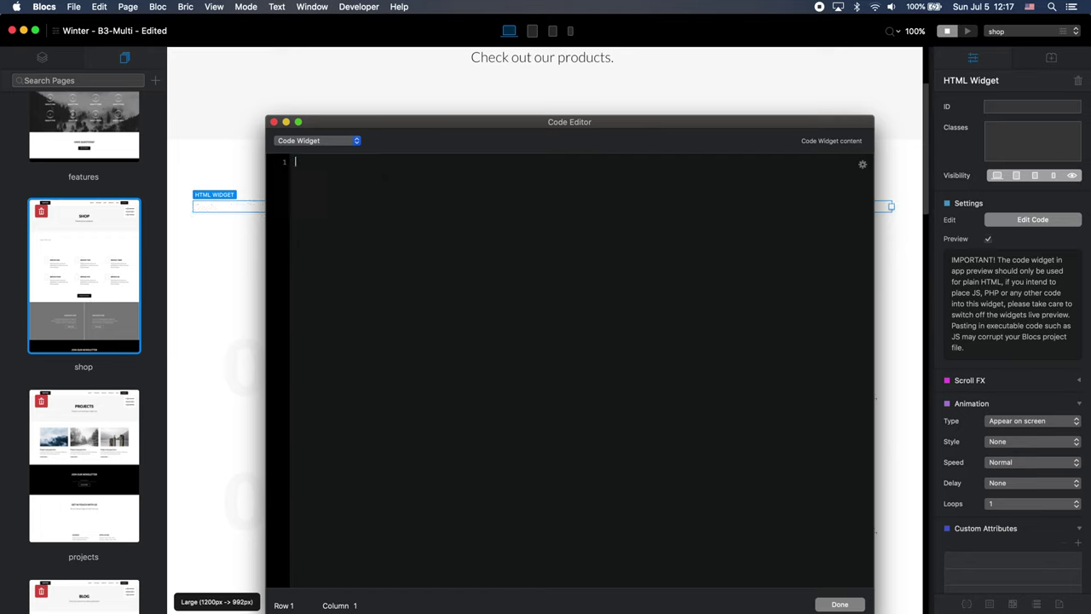
pyautogui.write('<div id="my-store-15210086"></div> <div> <script data-cfasync="false" type="text/javascript" src="https://app.ecwid.com/script.js?15210086&data_platform=code&data_date=2020-07-05" charset="utf-8"></script><script type="text/javascript"> xProductBrowser("categoriesPerRow=3","views=grid(20,3) list(60) table(60)","categoryView=grid","searchView=list","id=my-store-15210086");</script> </div>')
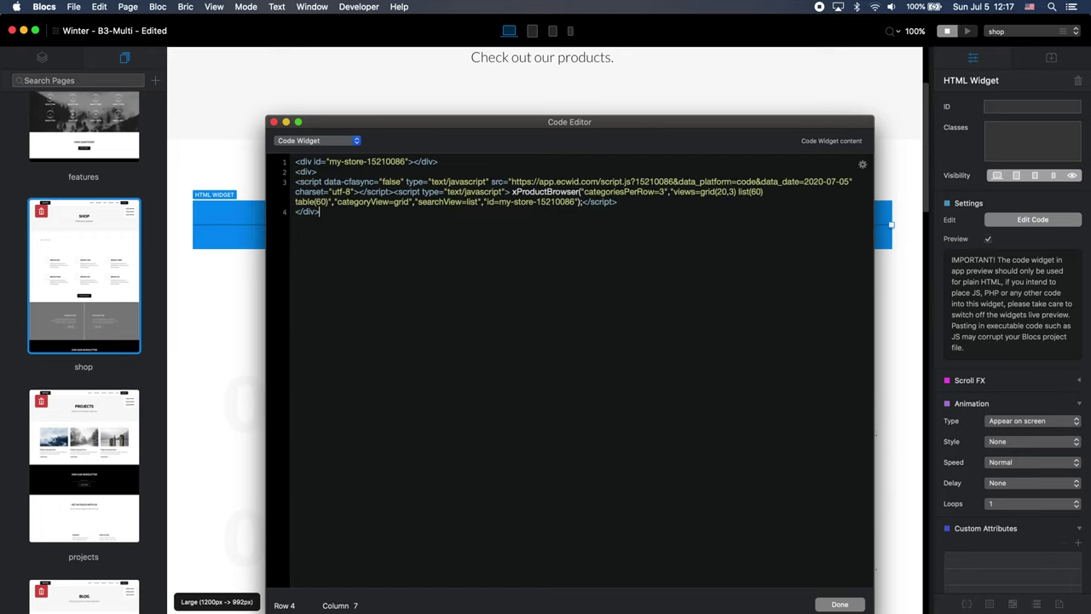
pyautogui.click(839, 604)
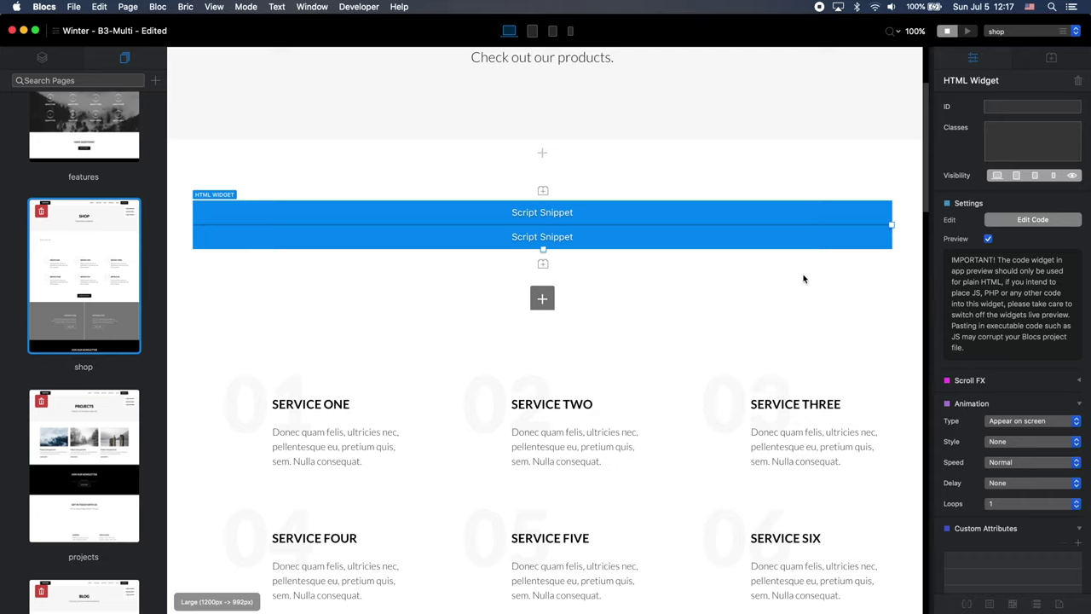
pyautogui.press('super+p')
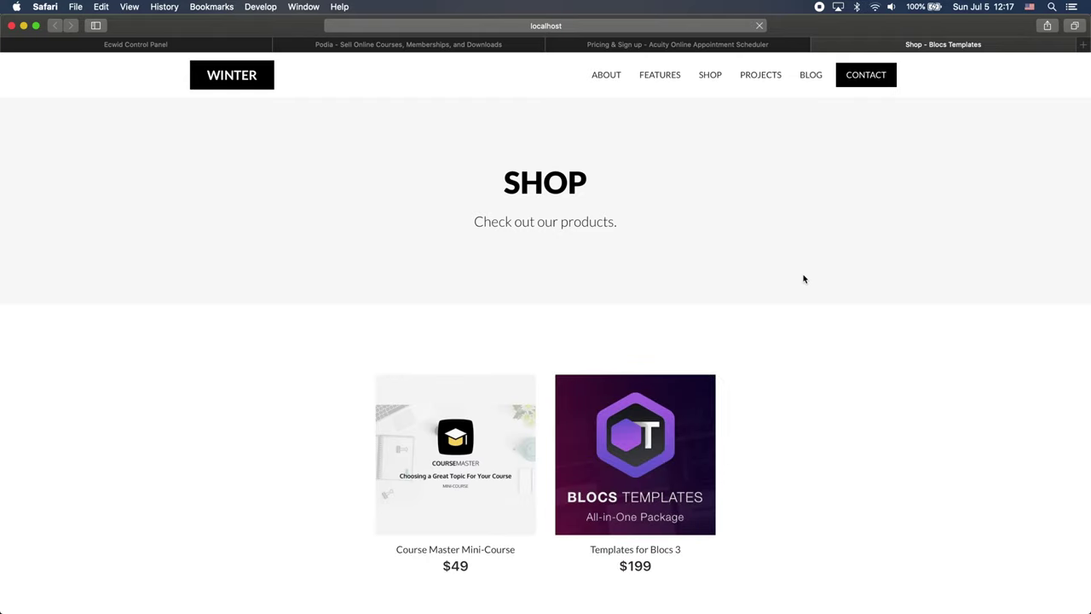
# - Scroll the Shop page, glance at the Features page, then return to Shop
pyautogui.scroll(-3, 804, 279)
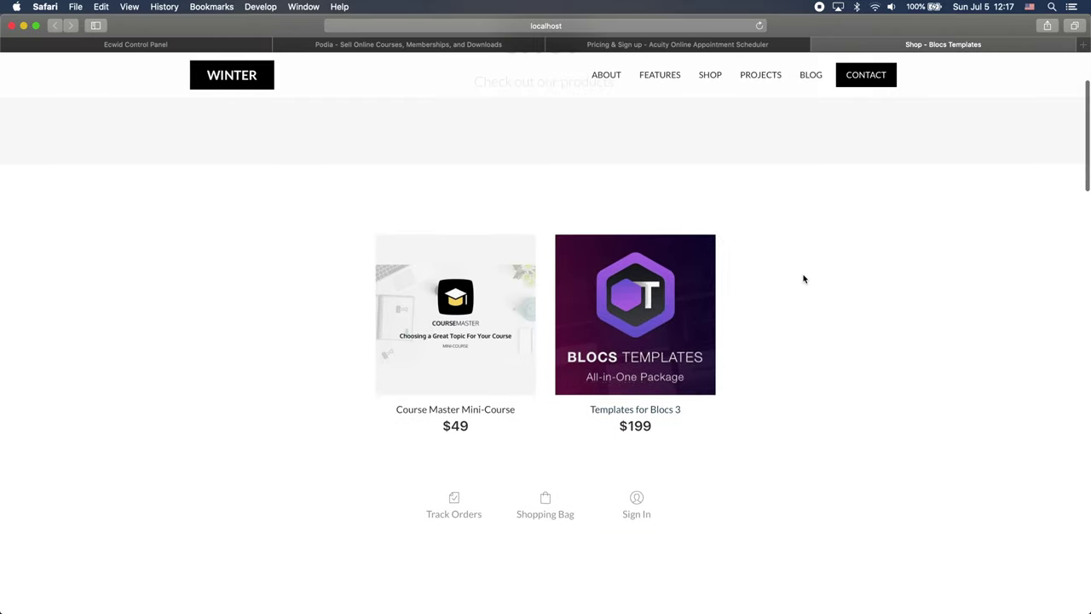
pyautogui.scroll(4, 752, 297)
pyautogui.scroll(-8, 756, 297)
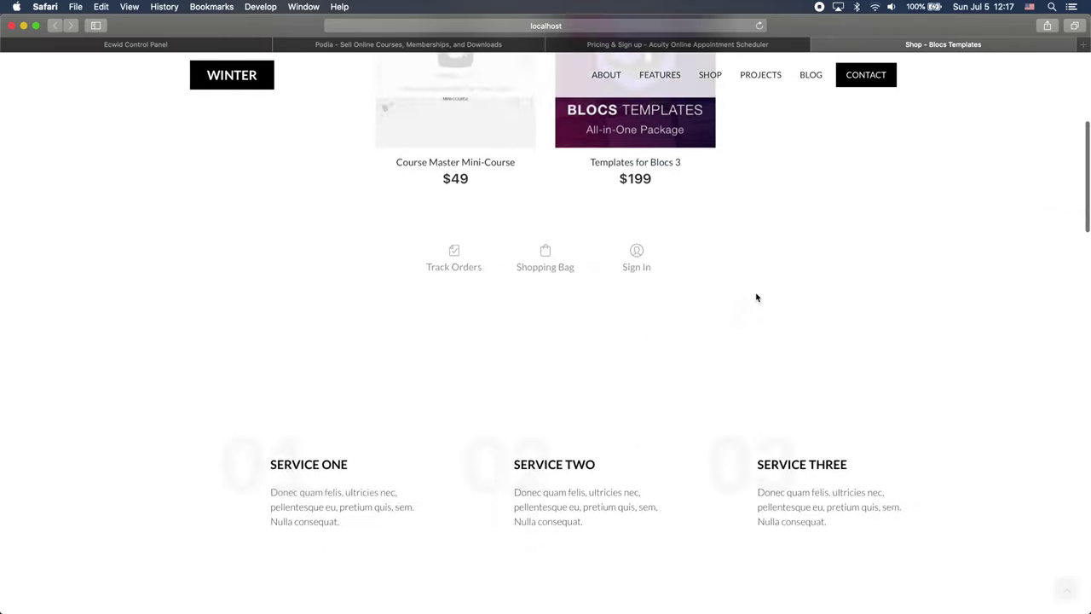
pyautogui.scroll(8, 755, 298)
pyautogui.click(675, 91)
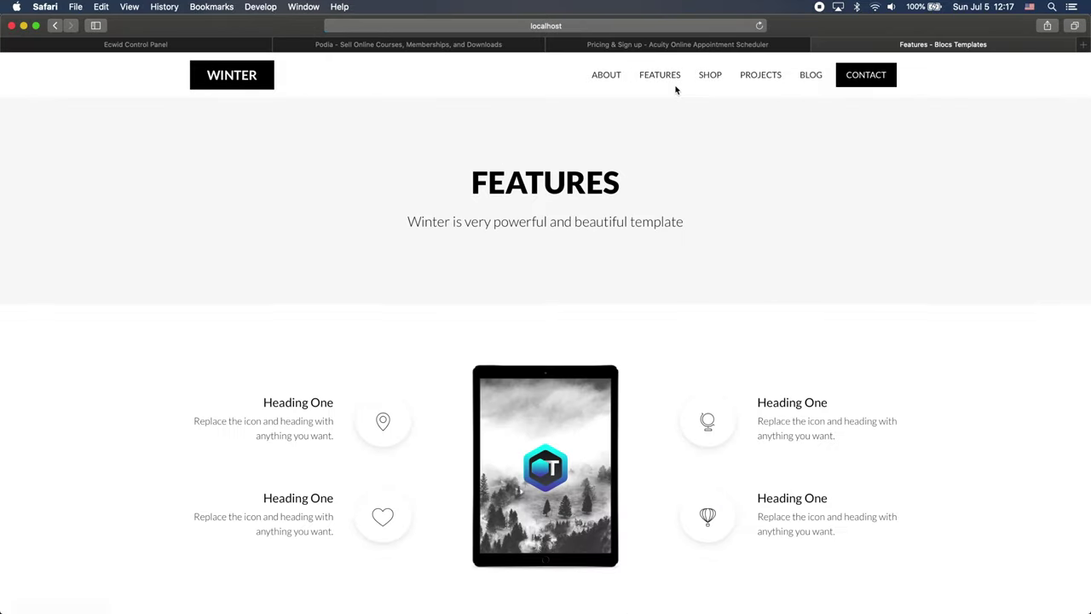
pyautogui.click(714, 81)
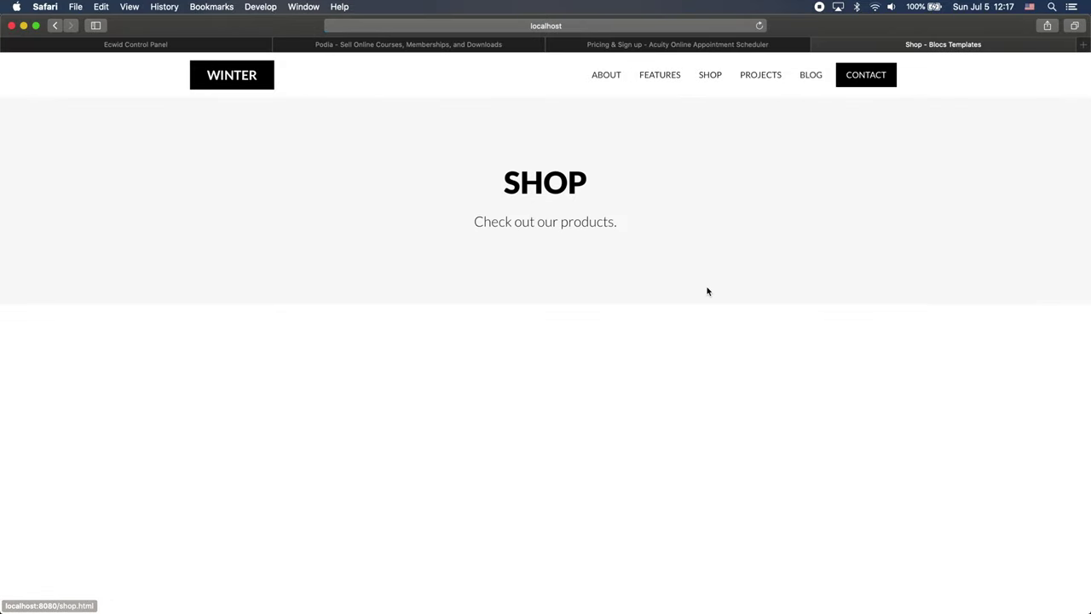
# - Open the $199 Templates for Blocs 3 product from the embedded store and scroll through it
pyautogui.scroll(-6, 707, 290)
pyautogui.scroll(-3, 708, 288)
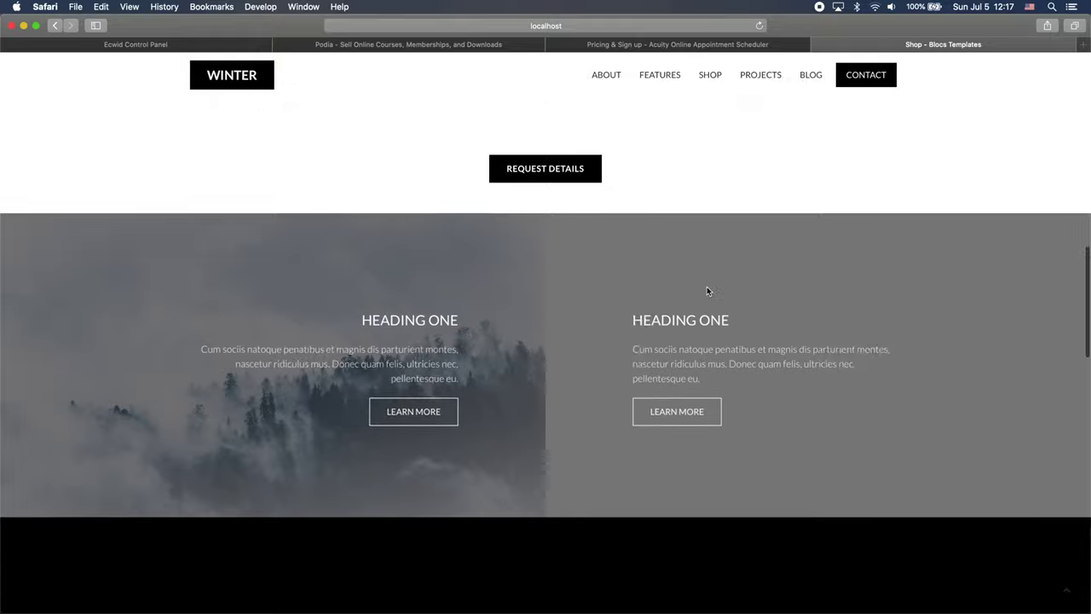
pyautogui.scroll(8, 708, 288)
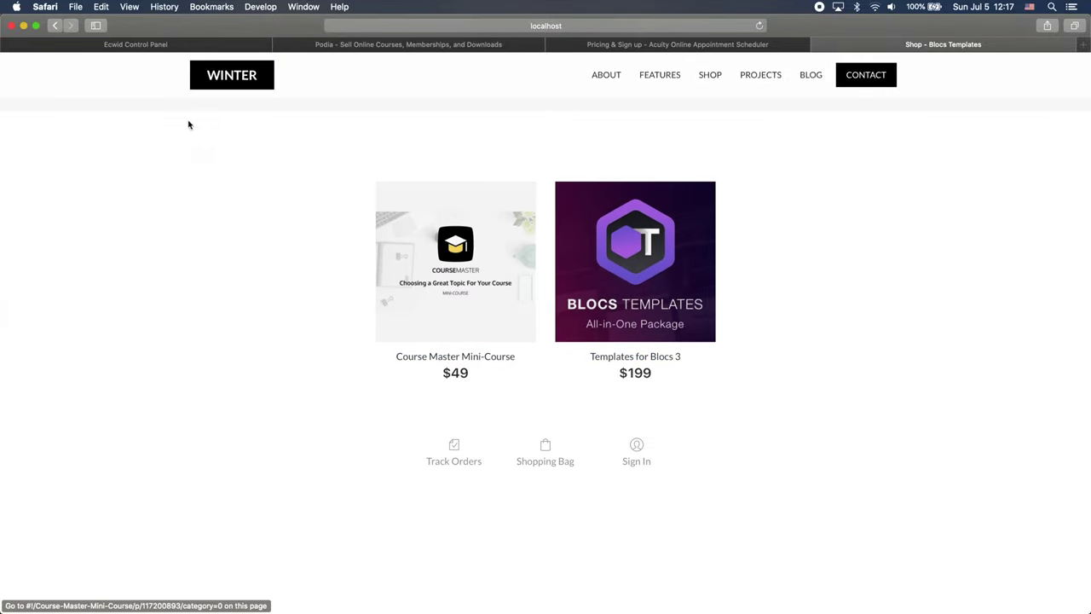
pyautogui.scroll(1, 772, 296)
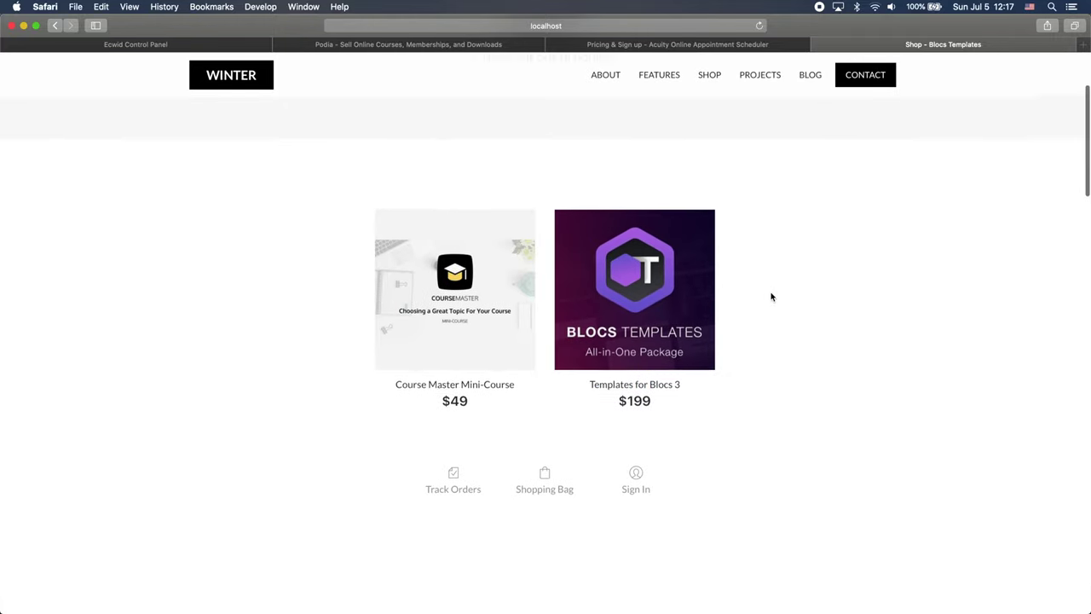
pyautogui.click(645, 247)
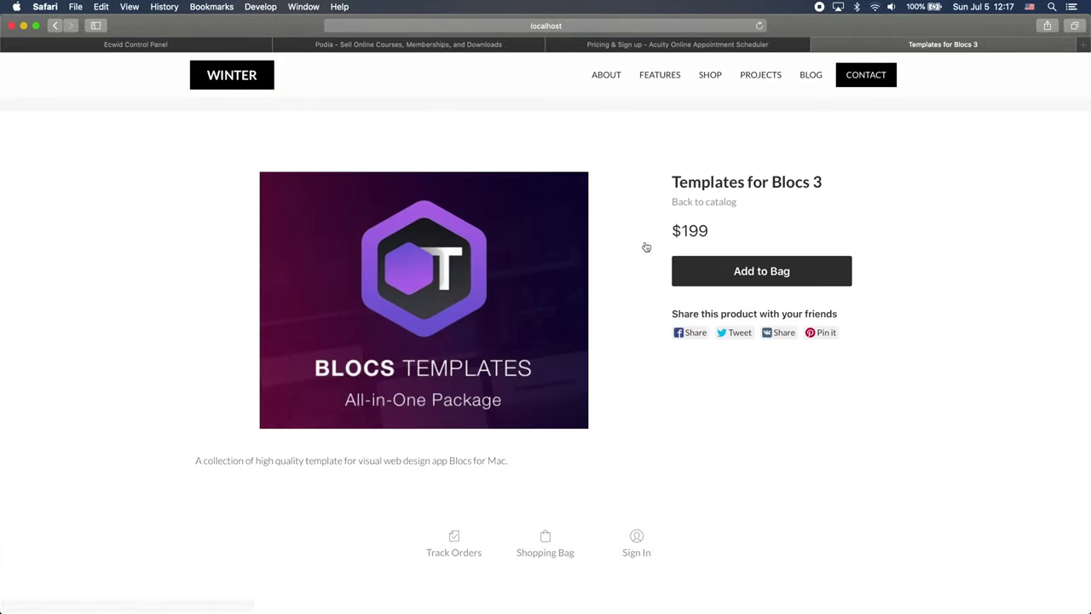
pyautogui.scroll(3, 645, 247)
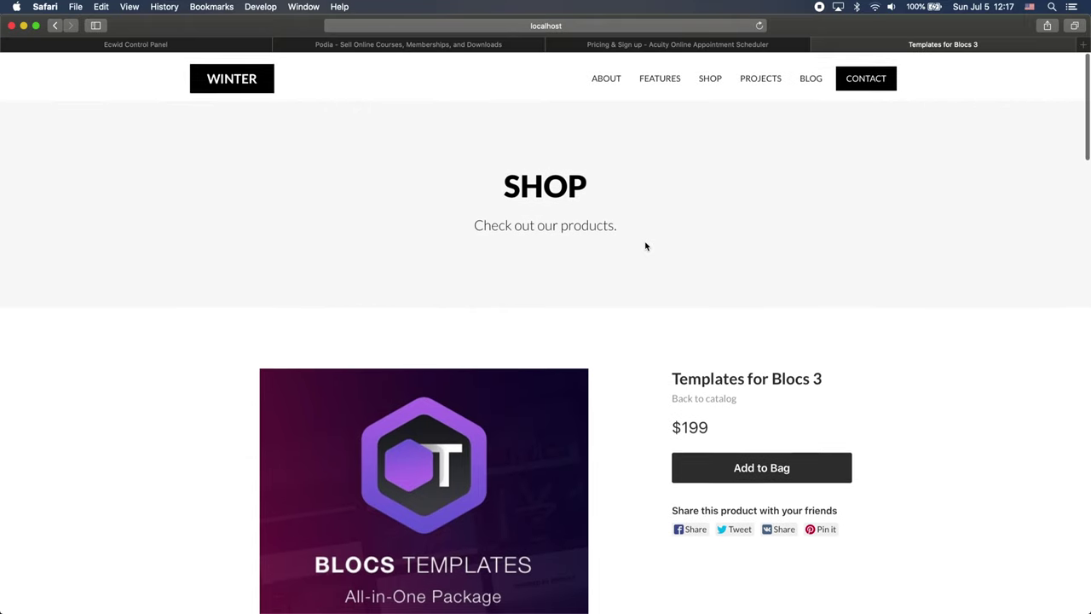
pyautogui.scroll(-2, 645, 246)
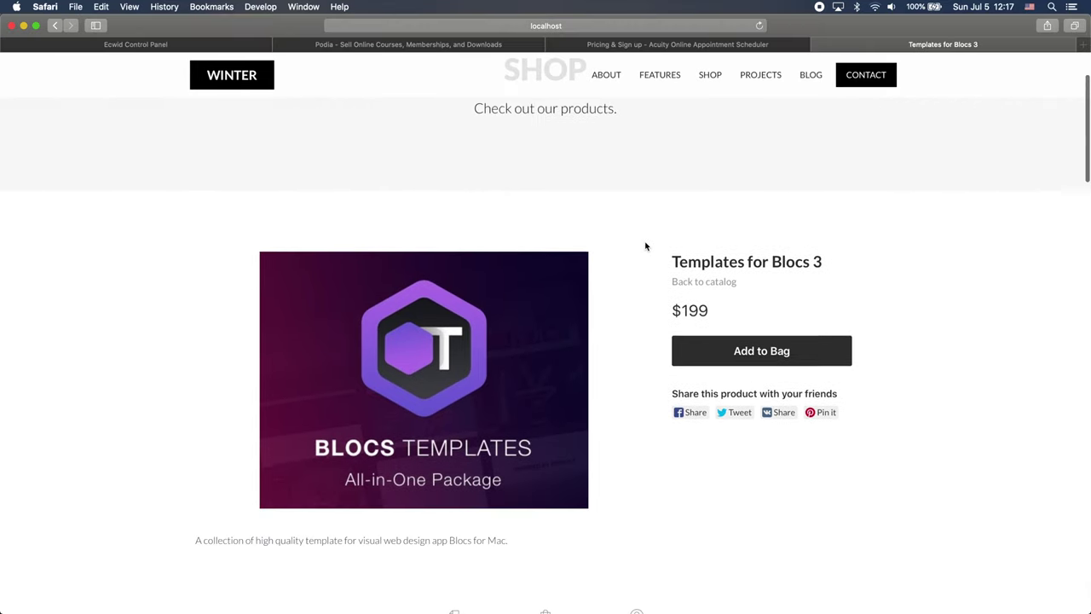
pyautogui.scroll(-1, 460, 447)
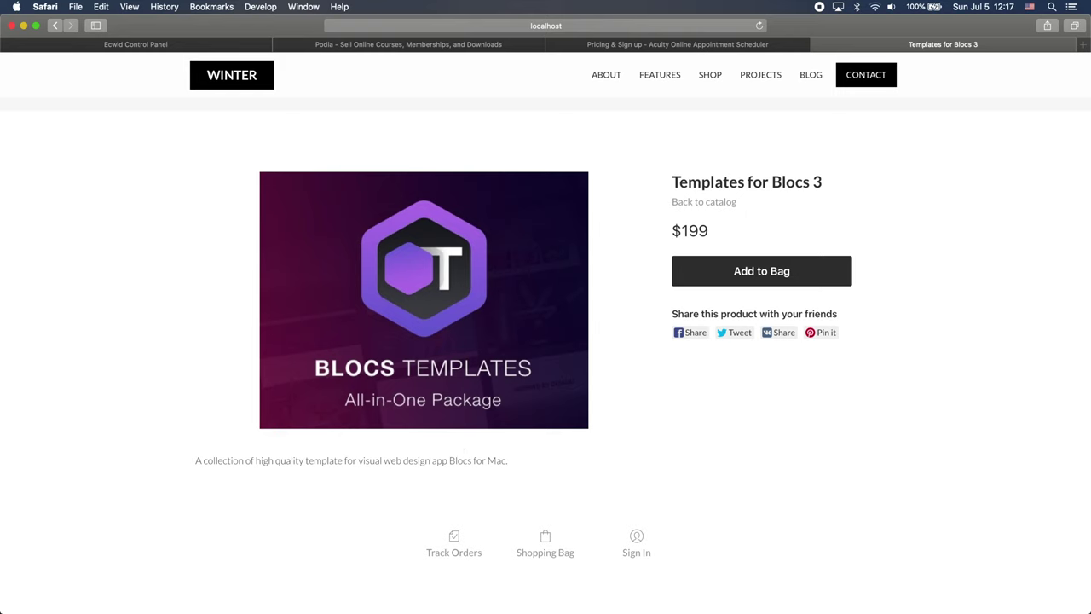
# - In the Ecwid control panel, open Templates for Blocs 3 from the product list for editing
pyautogui.click(205, 43)
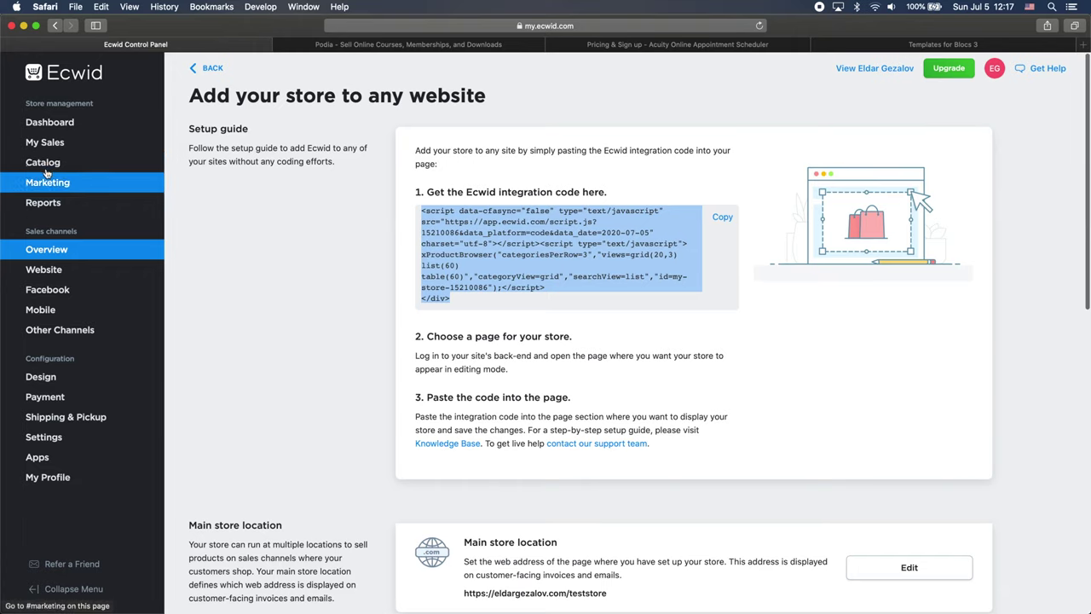
pyautogui.click(45, 164)
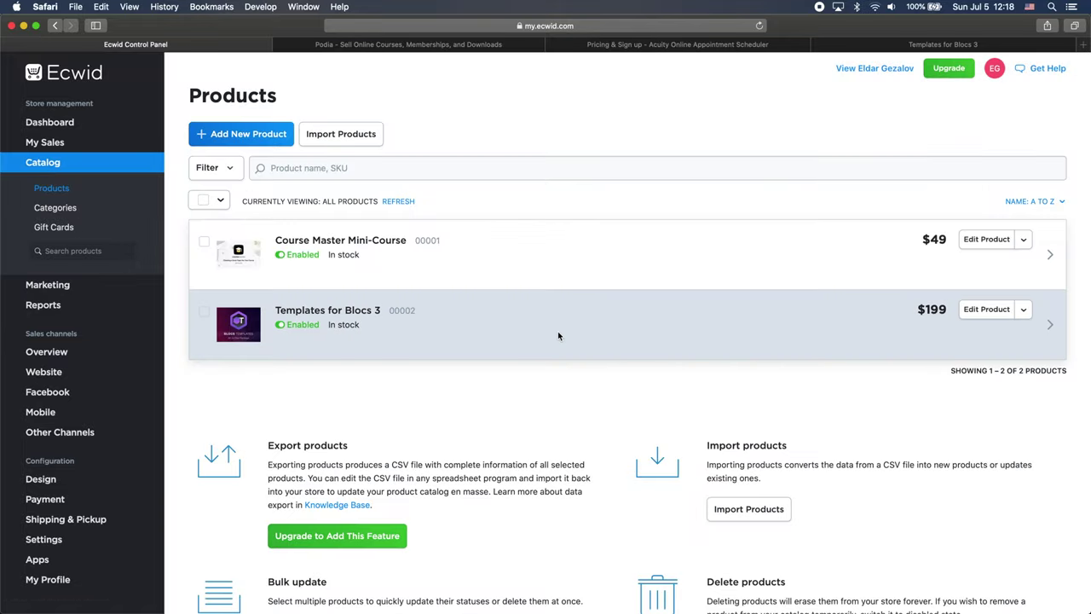
pyautogui.click(987, 309)
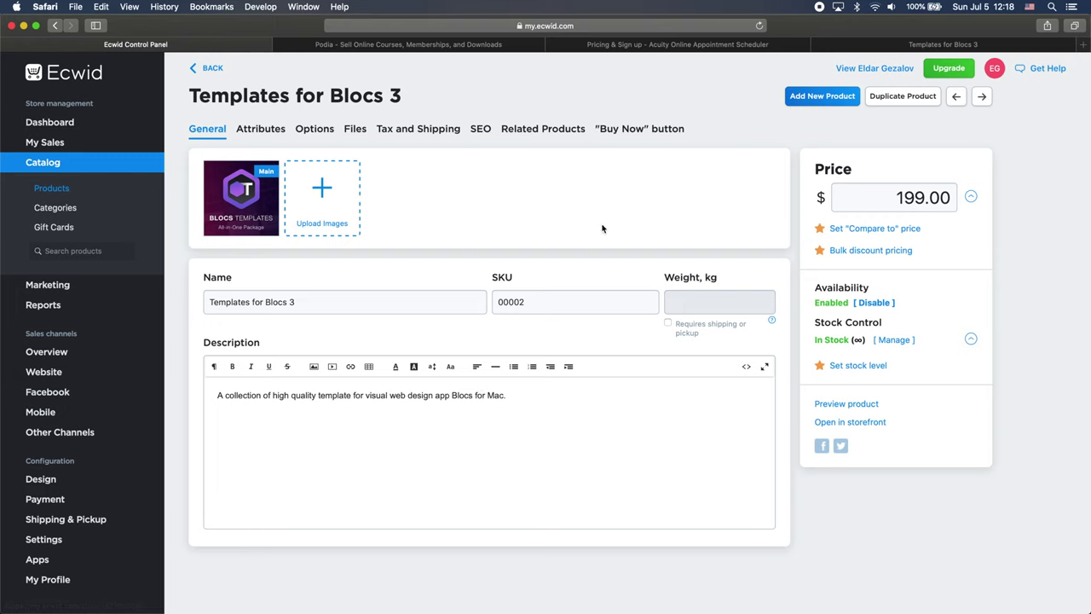
# - Inspect the product's name and description fields, compare with the storefront page, and return
pyautogui.click(334, 304)
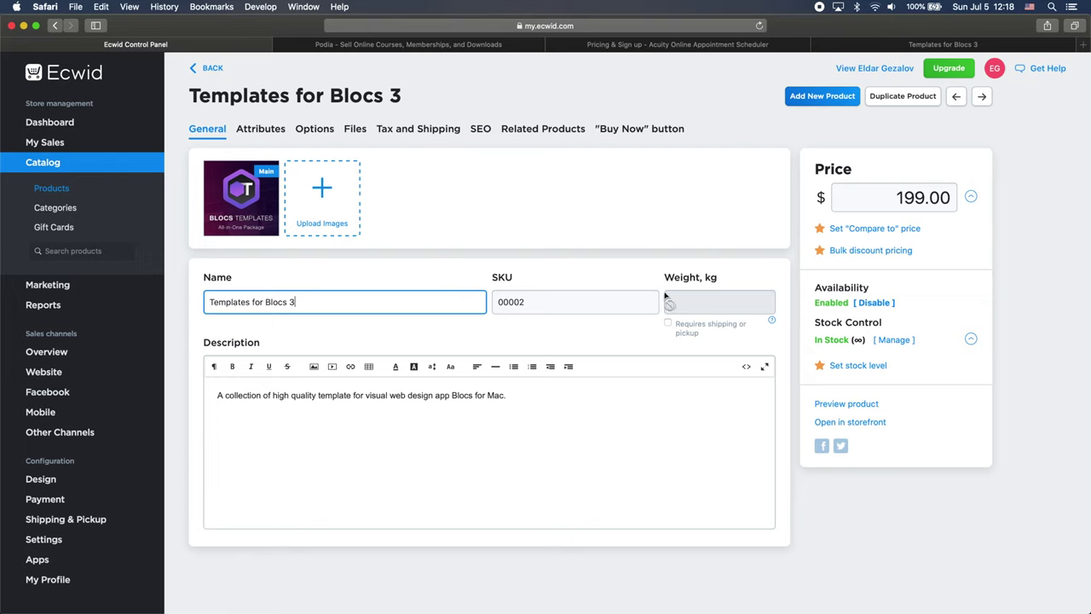
pyautogui.click(388, 416)
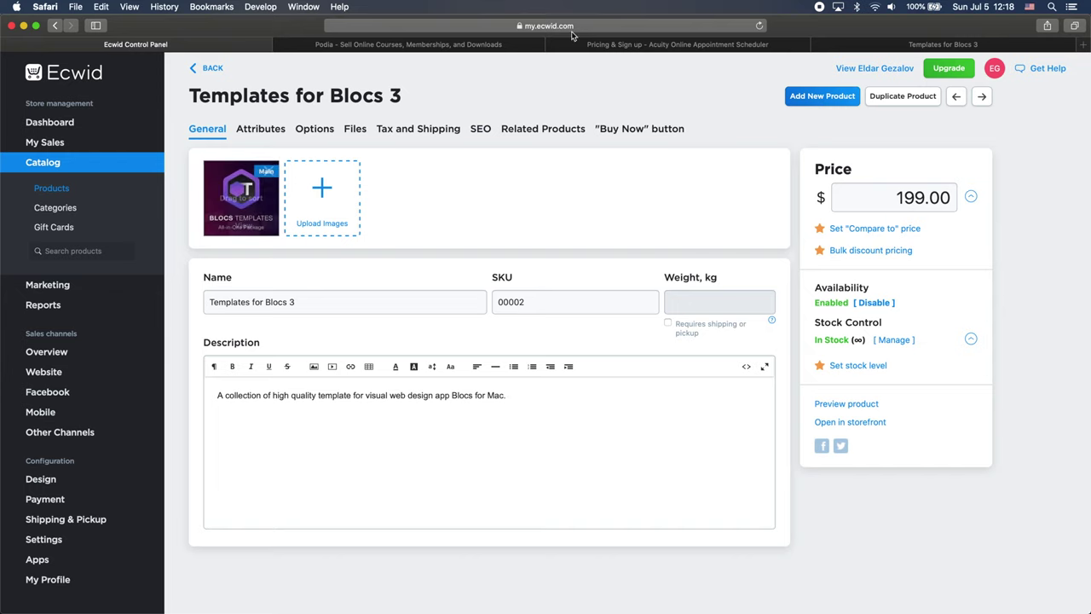
pyautogui.click(860, 40)
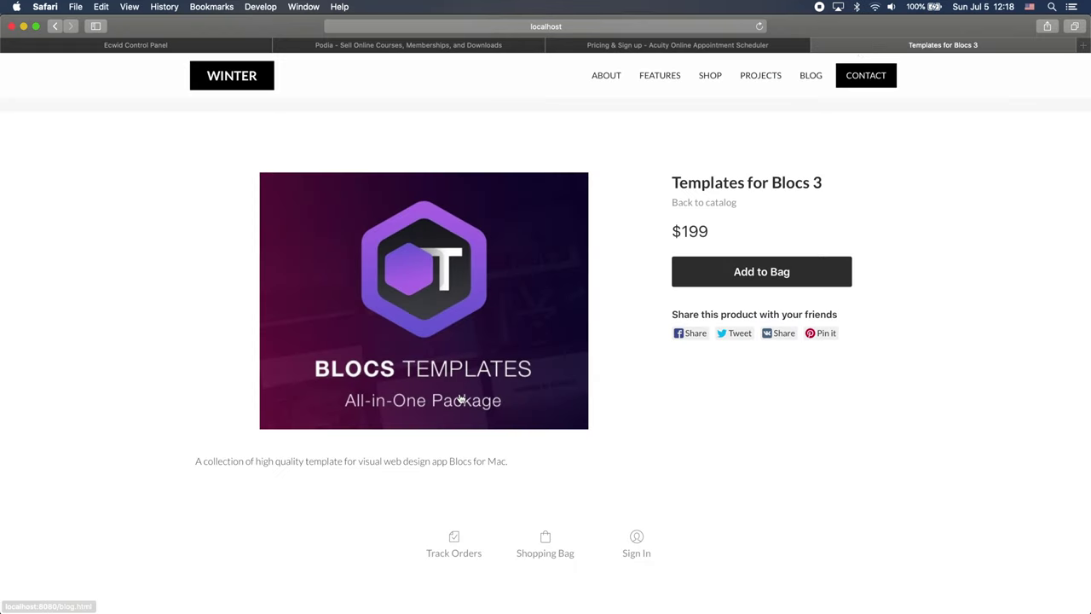
pyautogui.scroll(-3, 310, 410)
pyautogui.click(145, 45)
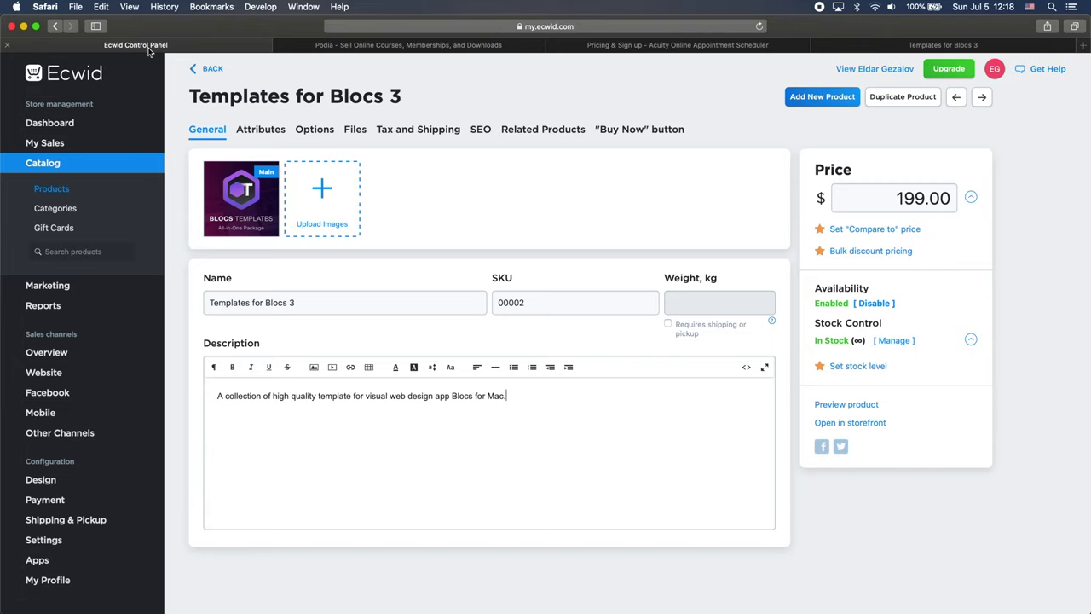
# - View the Attributes and Options tabs, adding a new product option and then deleting it
pyautogui.click(256, 130)
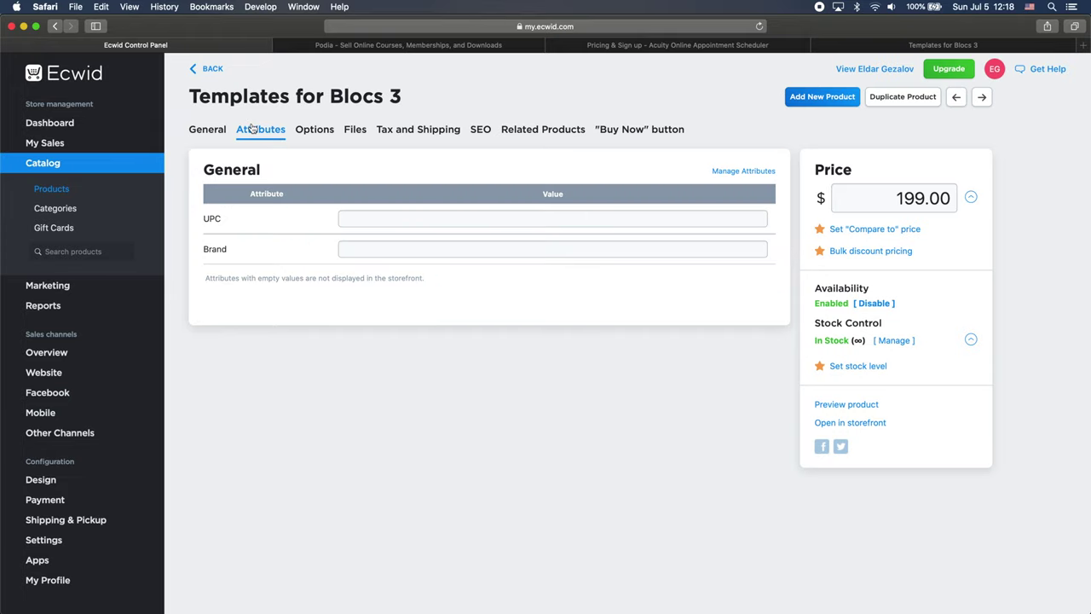
pyautogui.click(316, 129)
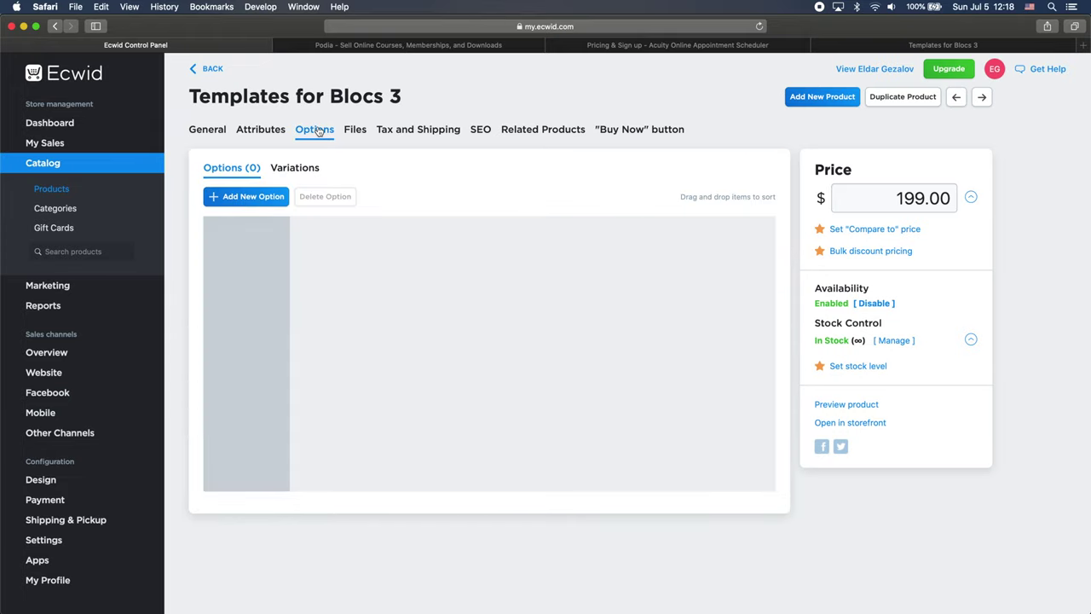
pyautogui.click(245, 197)
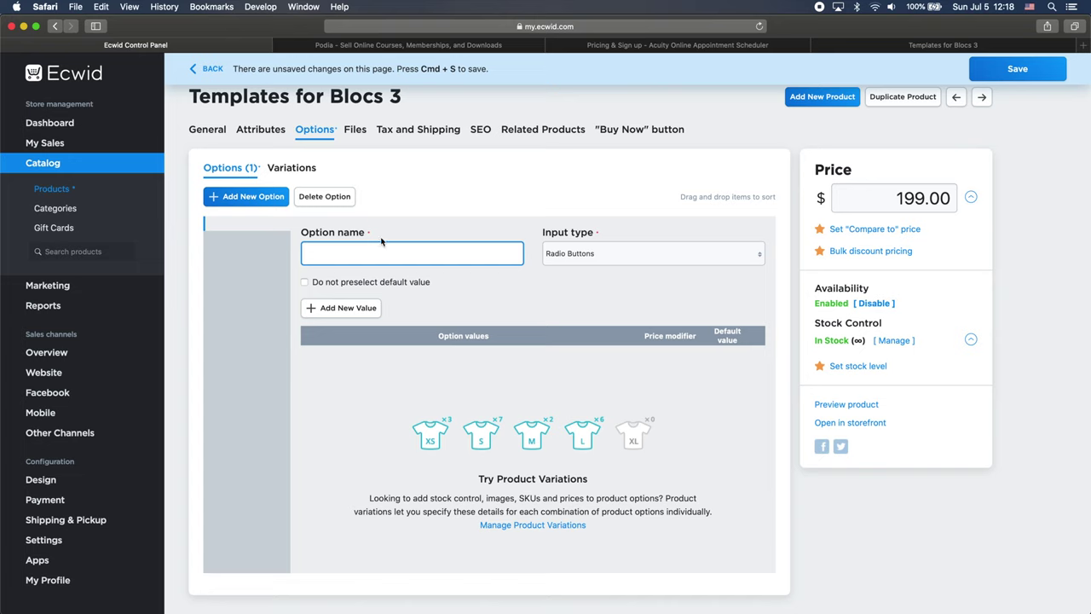
pyautogui.click(327, 195)
# - Browse the Files, Tax and Shipping and SEO tabs, then bring up the Blocs shop page settings
pyautogui.click(356, 129)
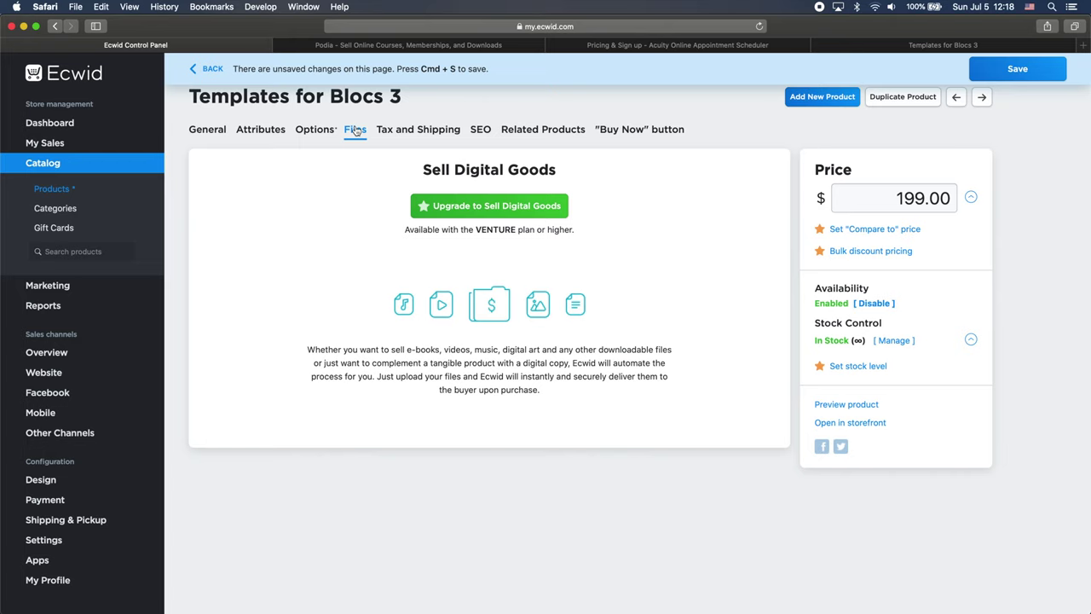
pyautogui.click(427, 130)
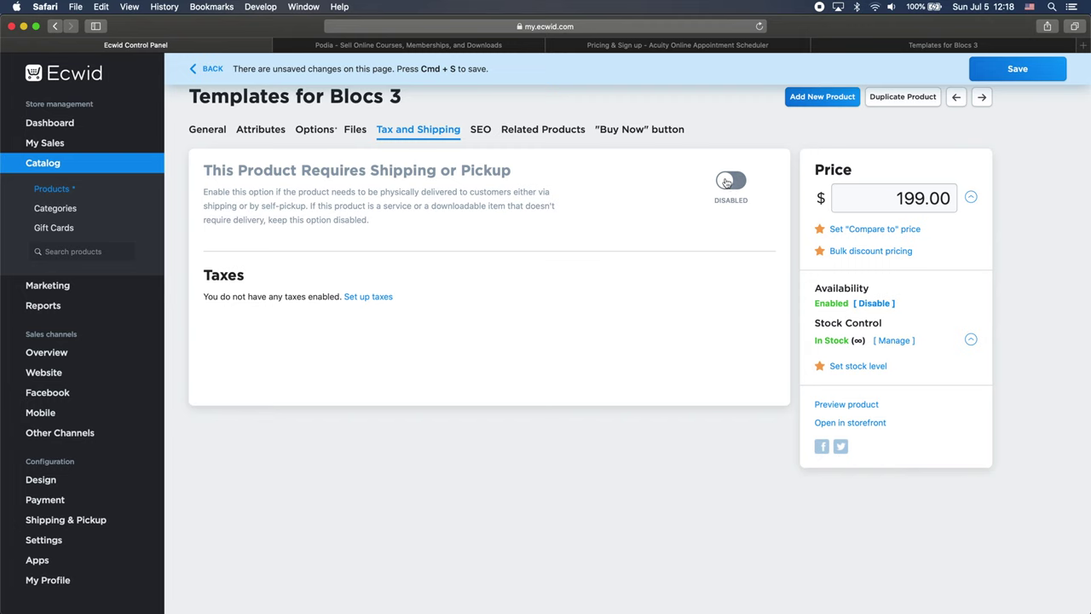
pyautogui.click(488, 132)
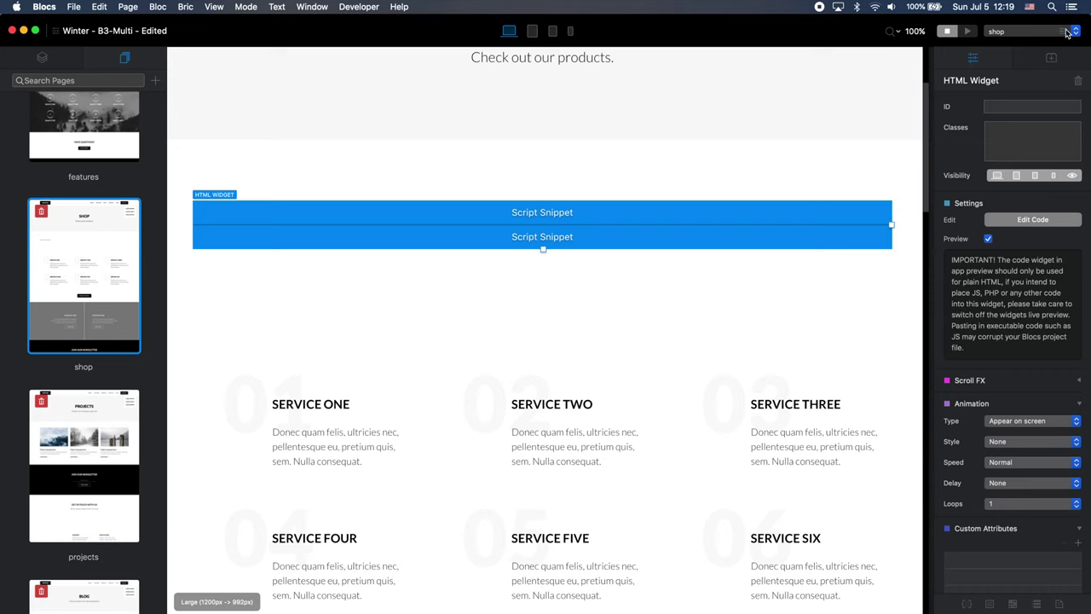
pyautogui.click(1065, 32)
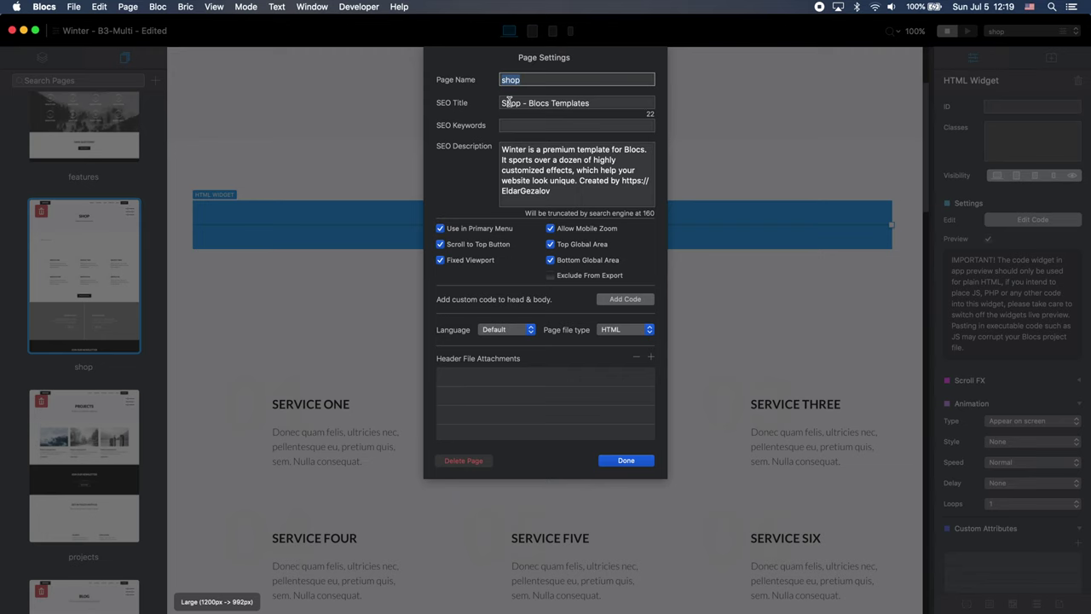
# - Close the Shop page settings, view the HTML widget's Ecwid store code, and return to Ecwid's SEO section
pyautogui.click(647, 465)
pyautogui.press('super+Tab')
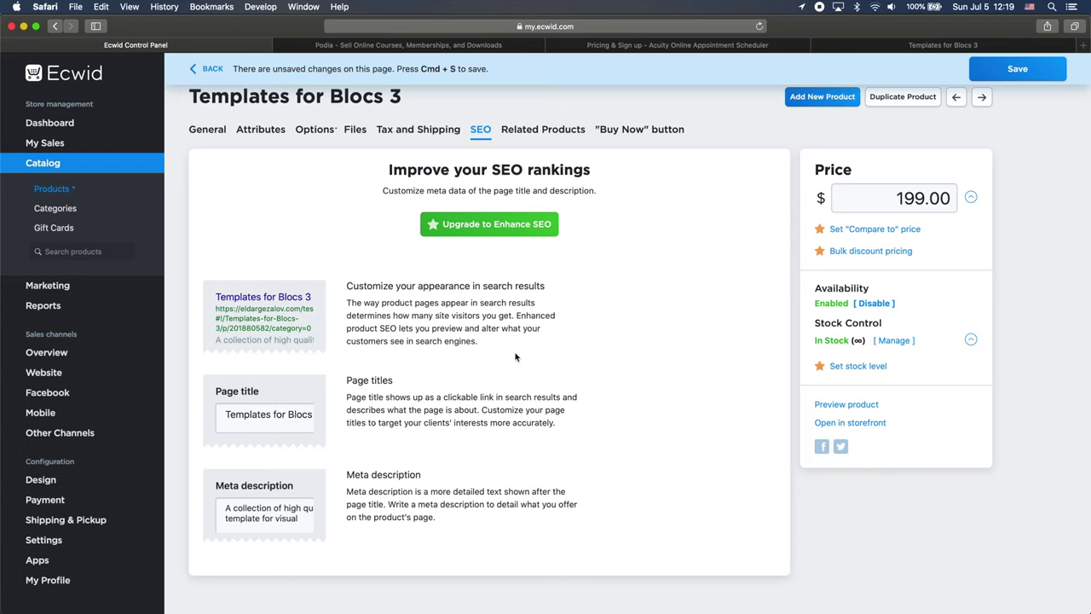
pyautogui.press('super+Tab')
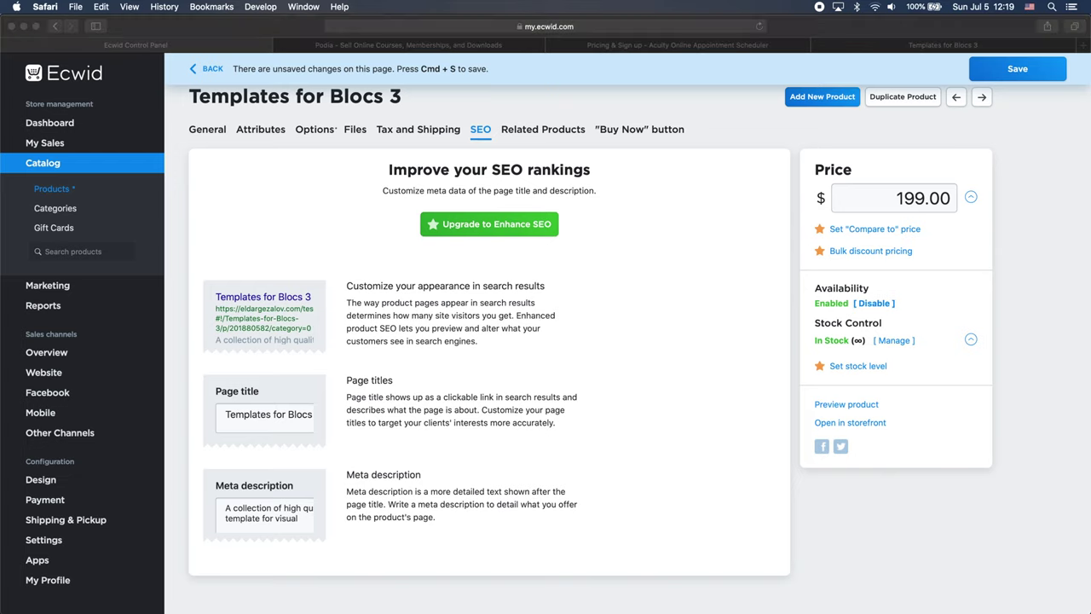
pyautogui.doubleClick(605, 212)
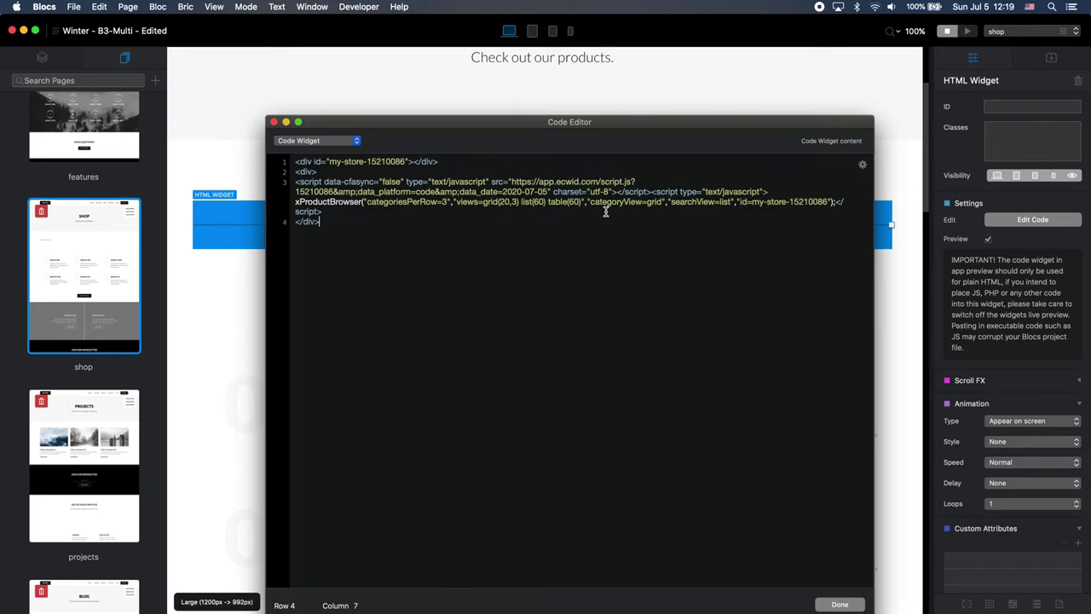
pyautogui.click(857, 605)
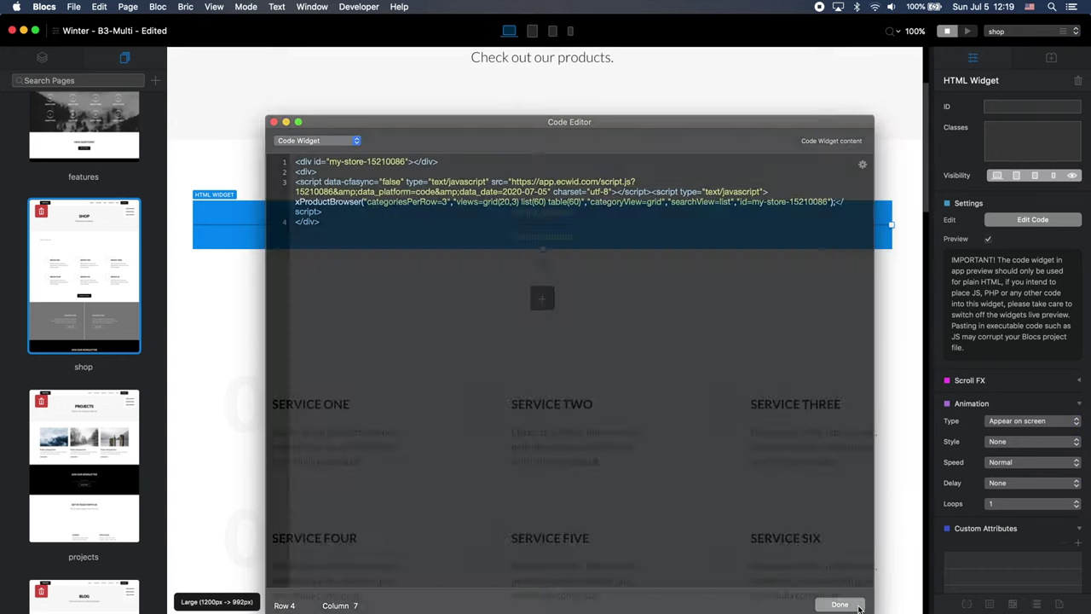
pyautogui.press('super+Tab')
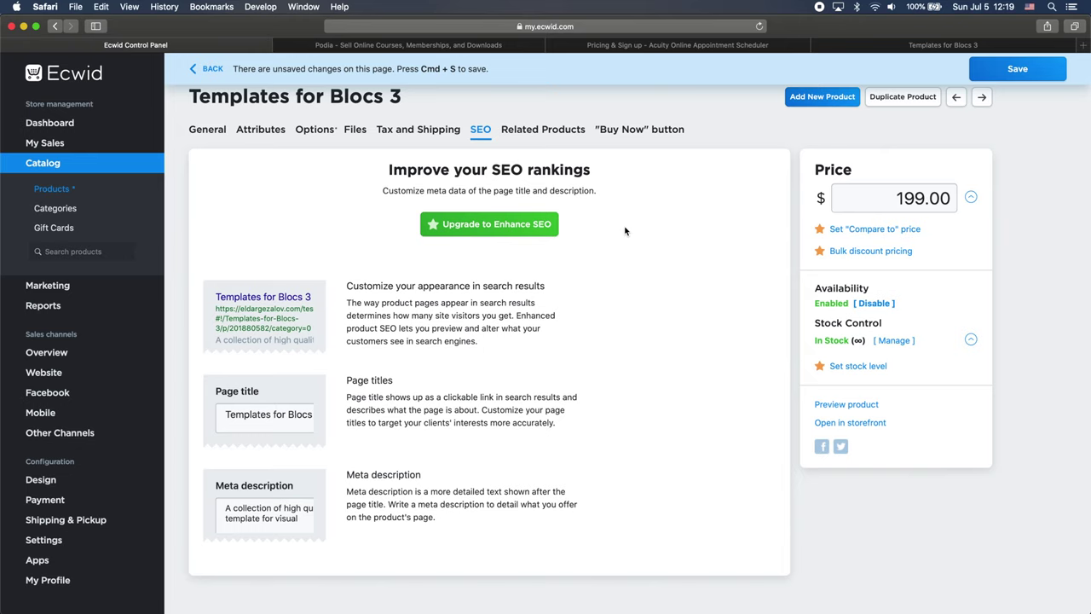
# - Review Related Products and Buy Now embed code, toggling options and quantity, then select the code
pyautogui.click(537, 134)
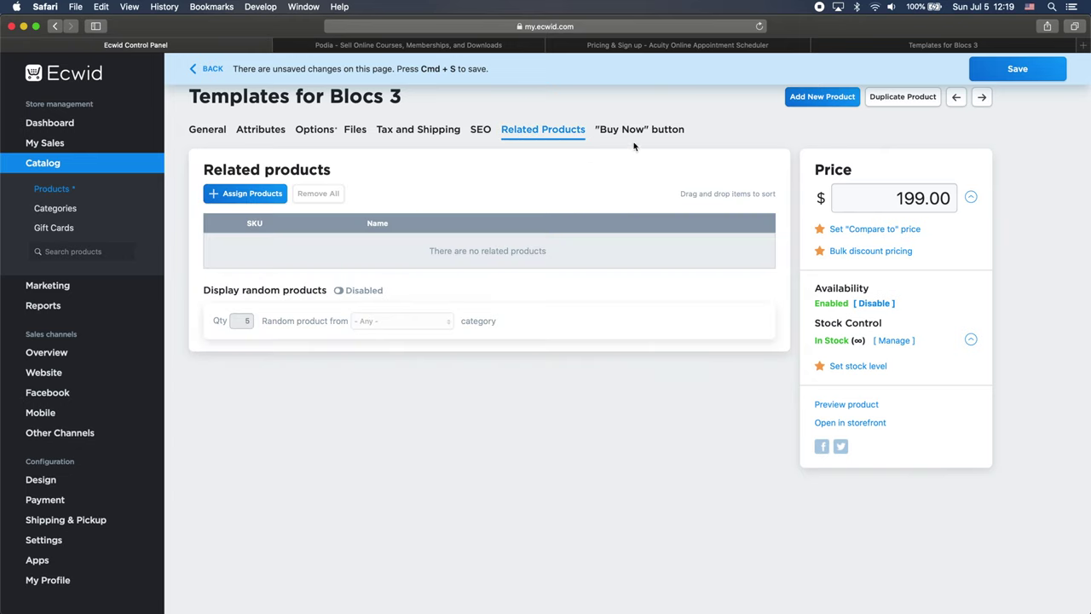
pyautogui.click(670, 133)
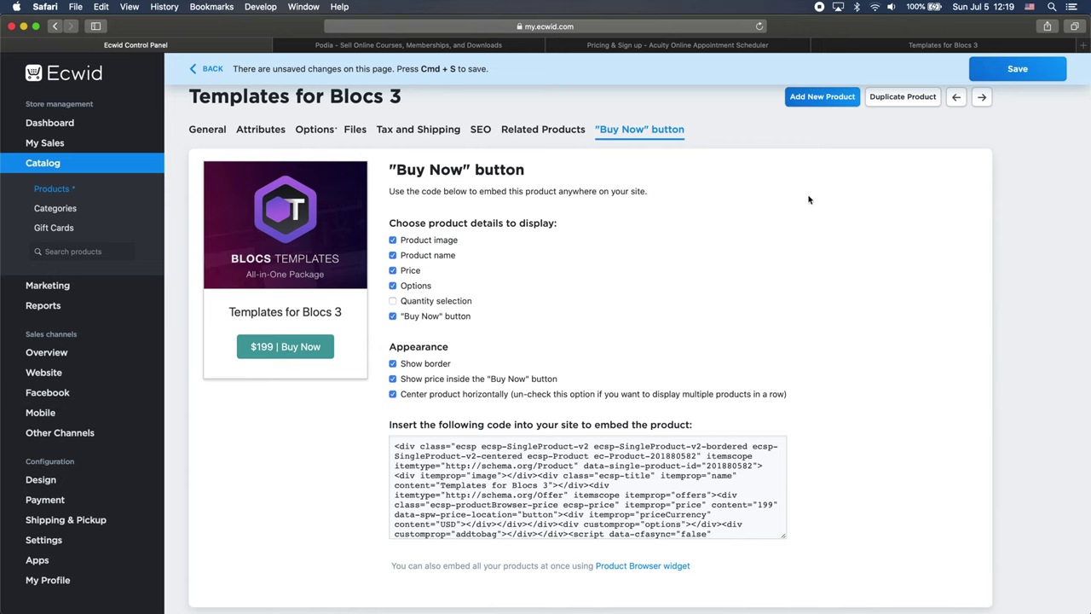
pyautogui.click(393, 287)
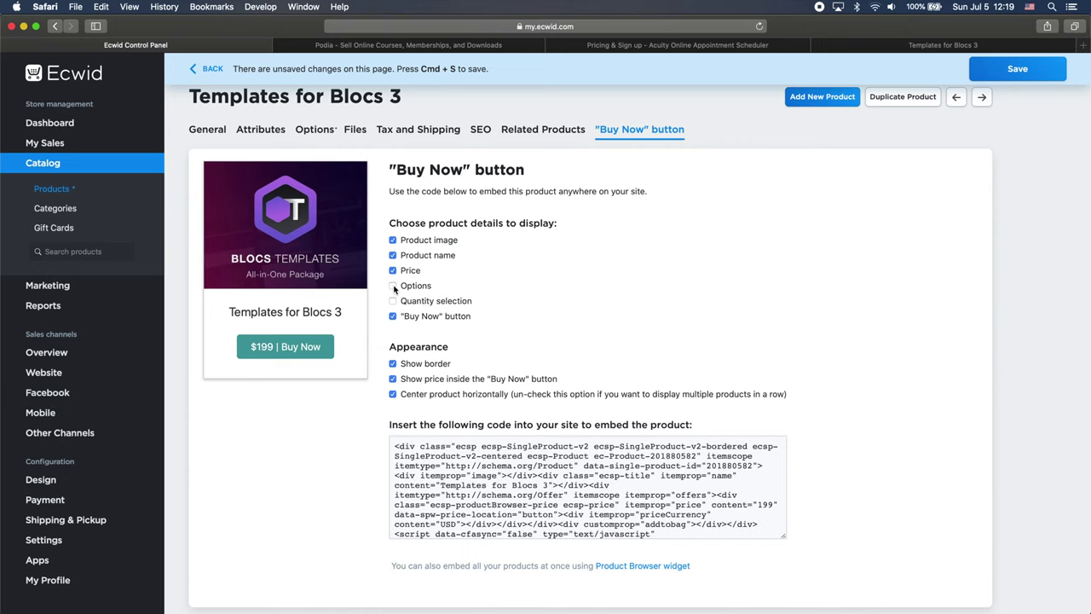
pyautogui.click(393, 287)
pyautogui.click(393, 302)
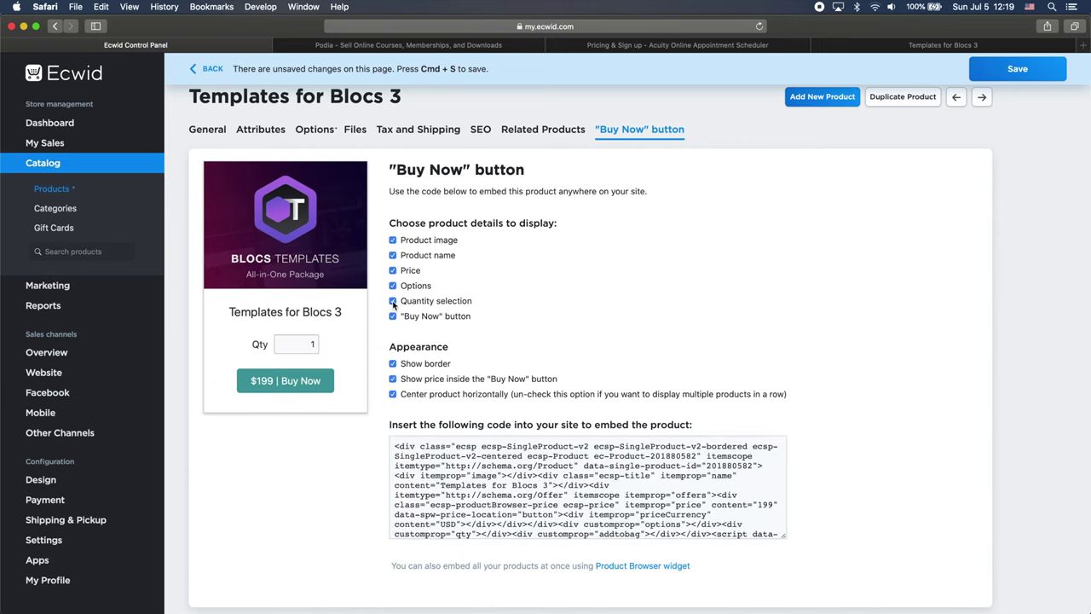
pyautogui.click(393, 302)
pyautogui.click(677, 470)
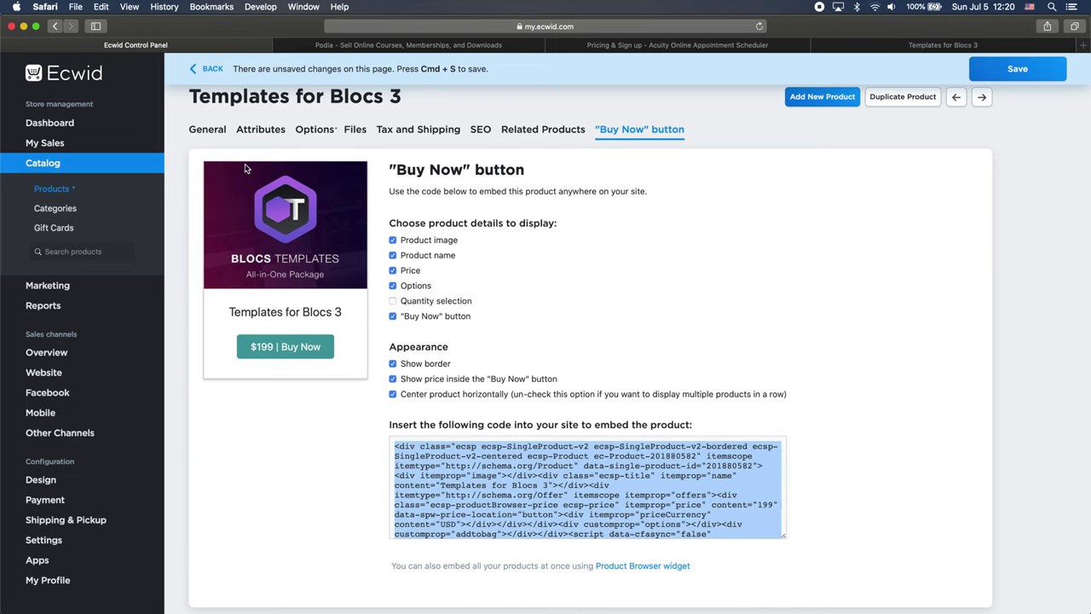
# - Leave the product without saving, check the Winter store tab, and return to the control panel
pyautogui.click(58, 191)
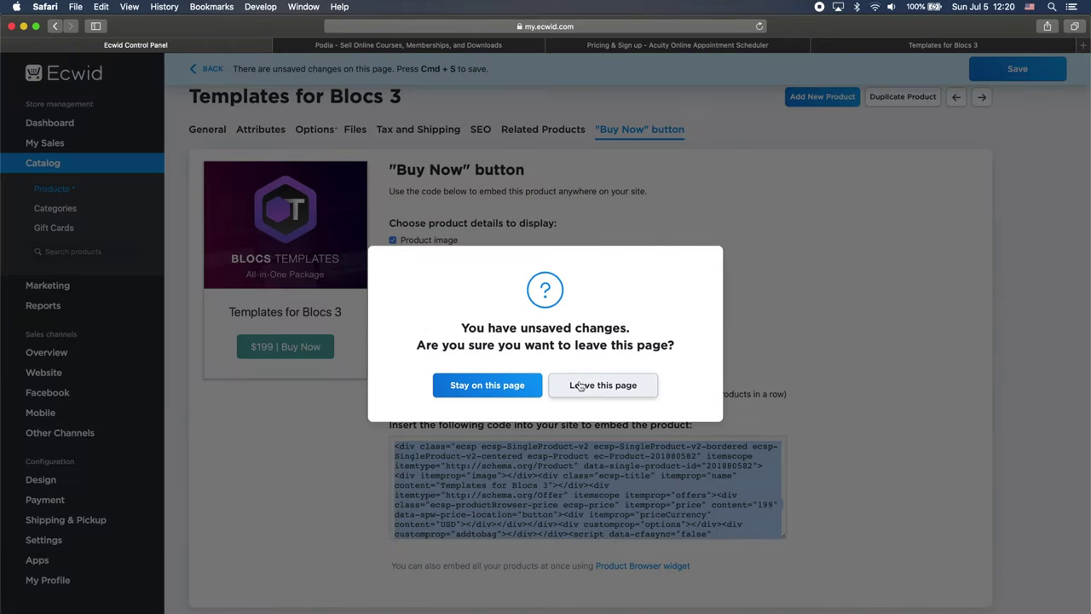
pyautogui.click(579, 386)
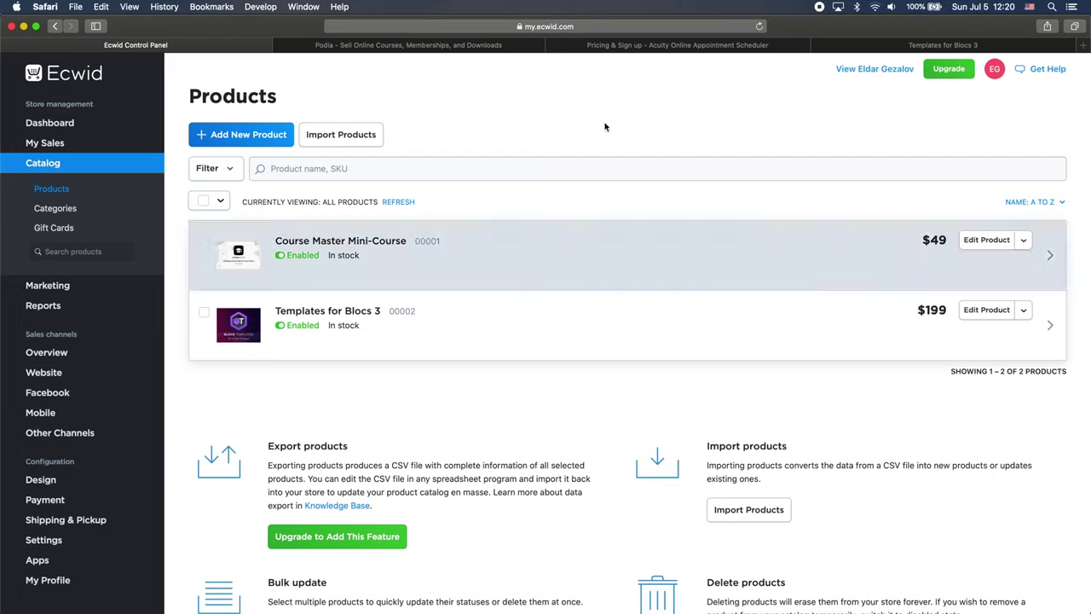
pyautogui.click(863, 48)
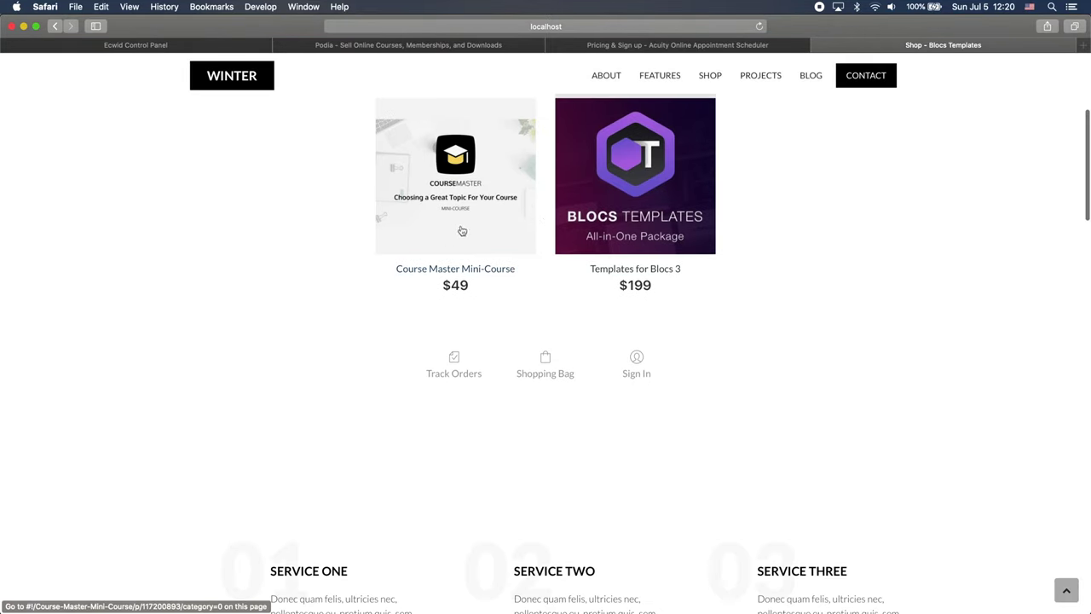
pyautogui.scroll(5, 733, 257)
pyautogui.click(186, 40)
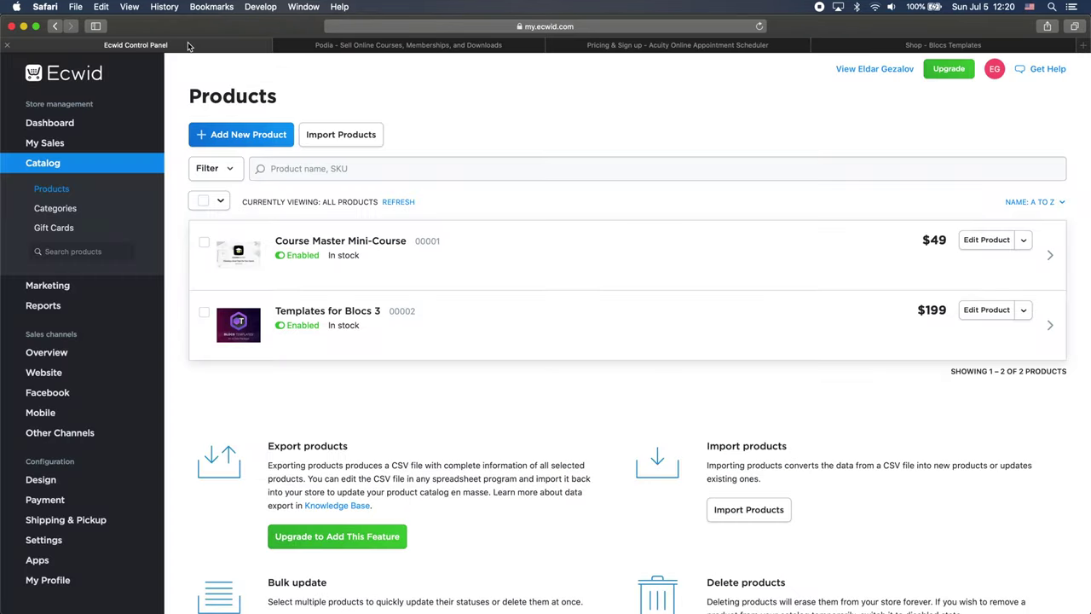
# - Start a new product and drag Product 4.jpeg from the desktop onto its image upload area
pyautogui.click(246, 136)
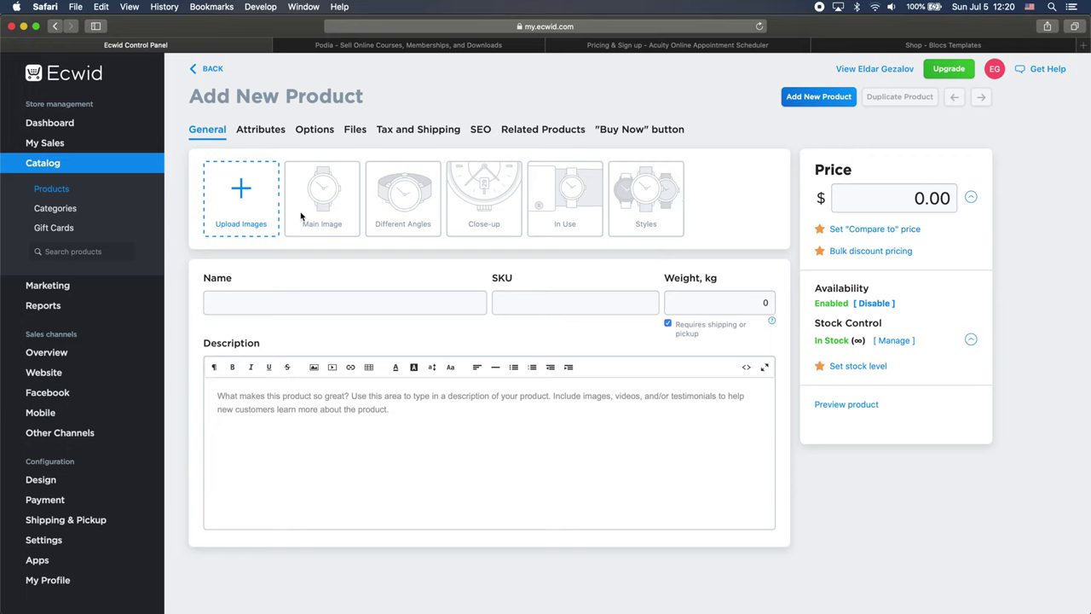
pyautogui.press('super+Tab')
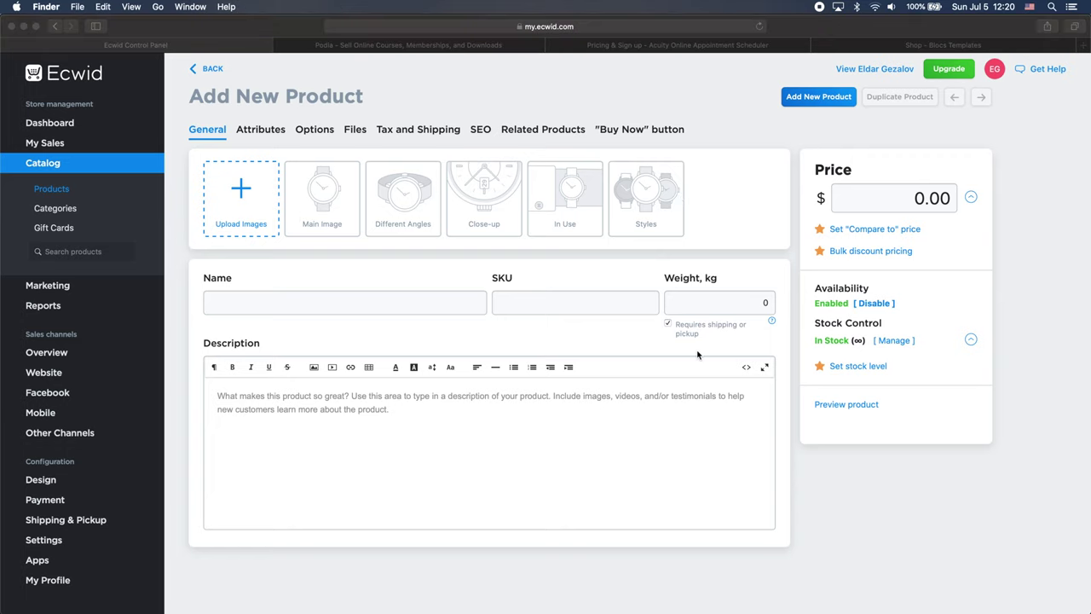
pyautogui.press('F11')
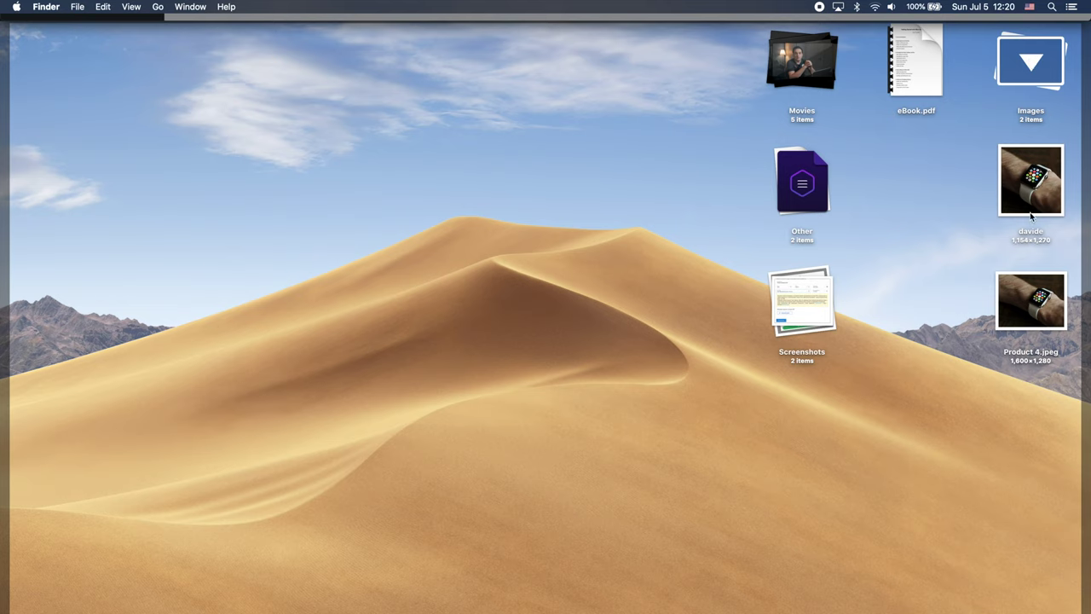
pyautogui.moveTo(1042, 284); pyautogui.dragTo(491, 285)
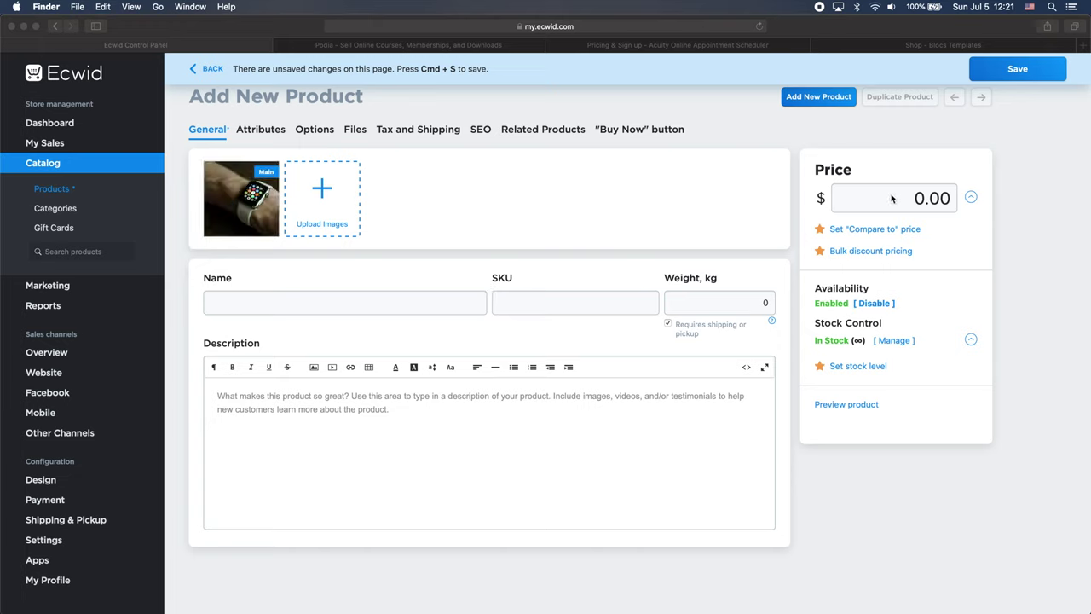
# - Set price 299, name Blocs Watch, SKU 00012 and weight 0.1 on the new product
pyautogui.click(917, 198)
pyautogui.click(917, 198)
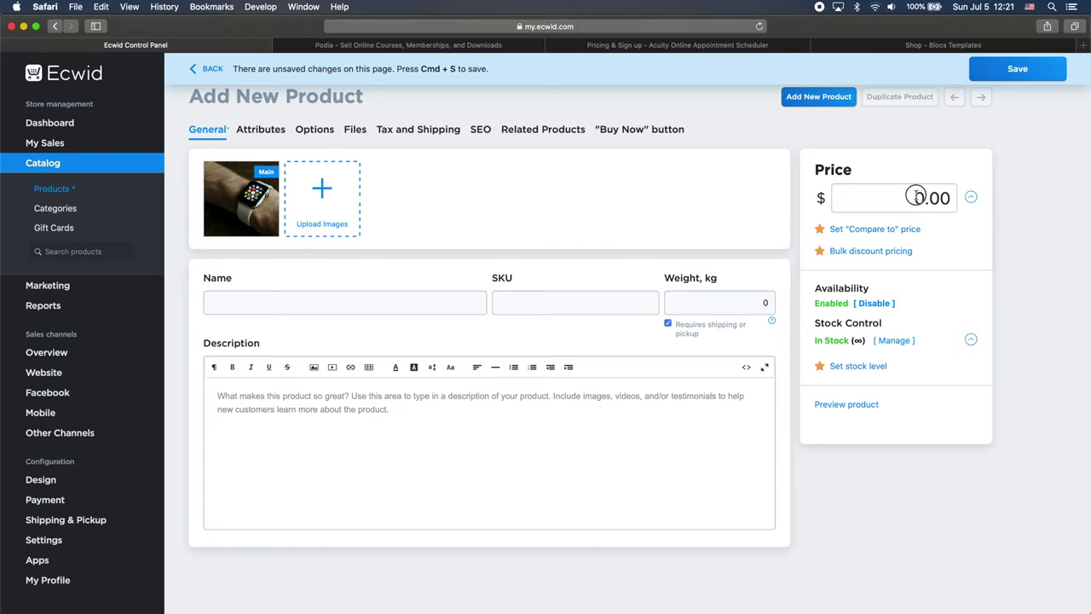
pyautogui.doubleClick(917, 197)
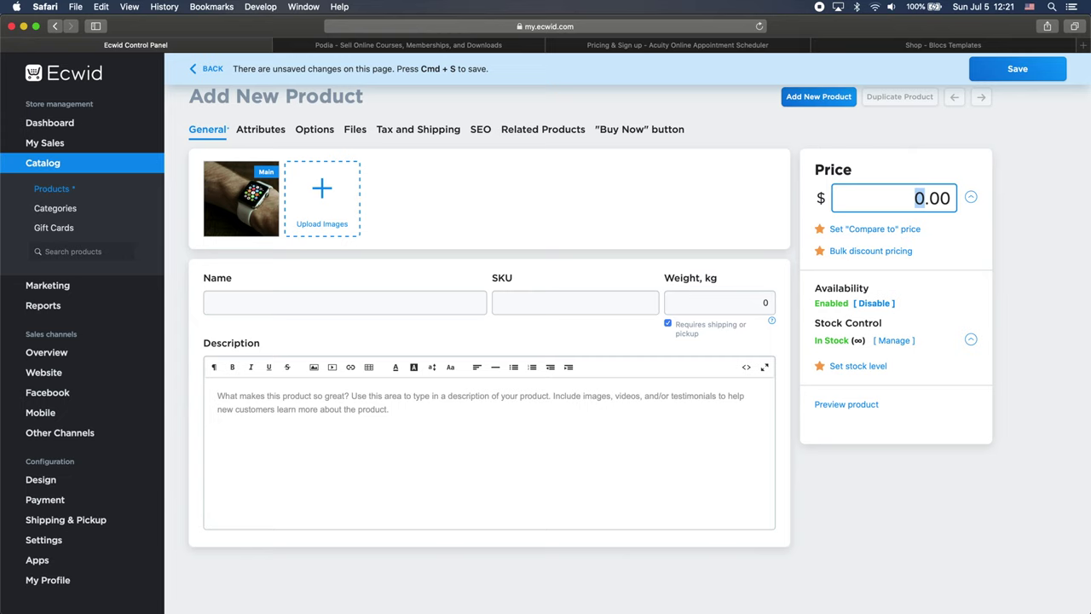
pyautogui.write('299')
pyautogui.click(398, 302)
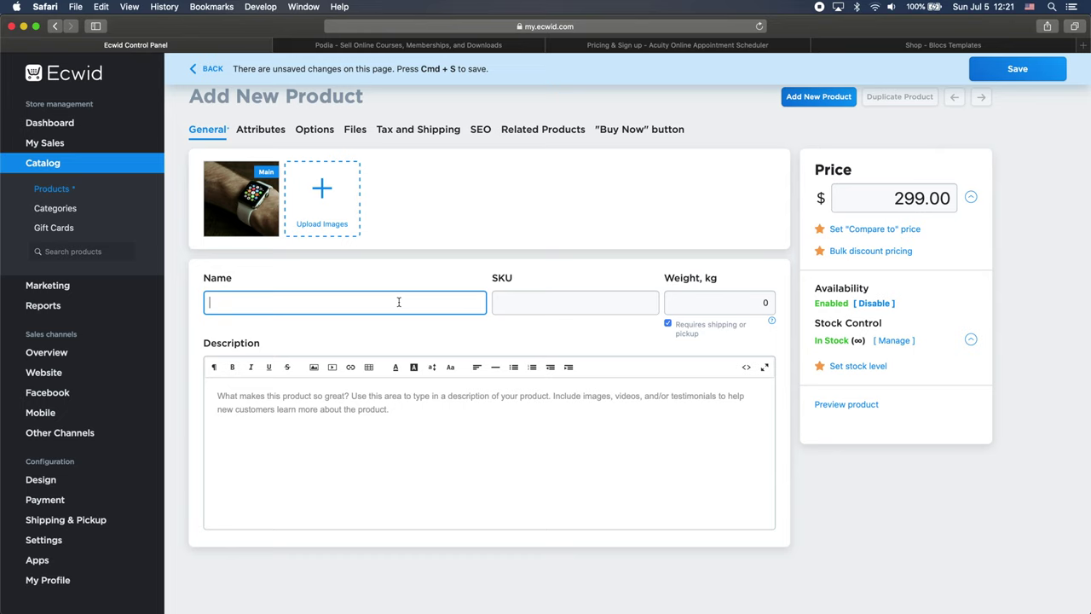
pyautogui.write('Blocs Watch')
pyautogui.click(548, 304)
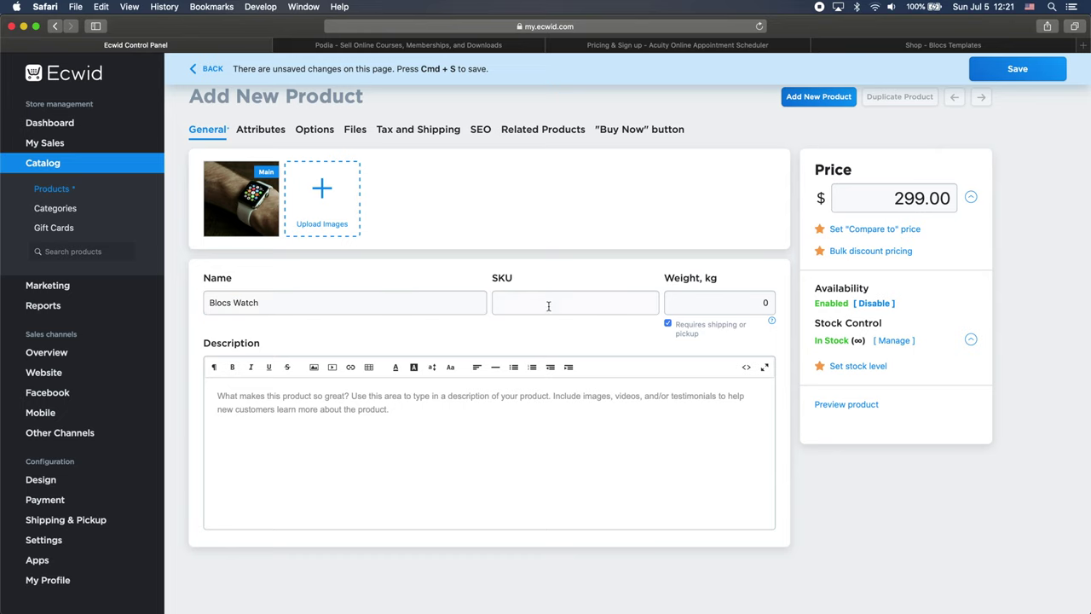
pyautogui.write('00012')
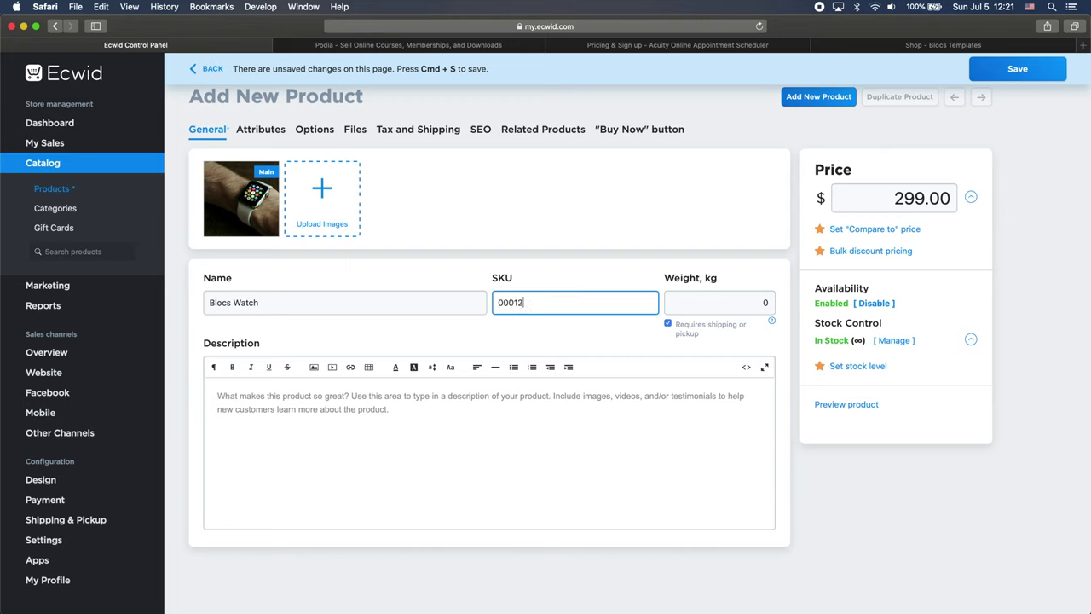
pyautogui.click(708, 305)
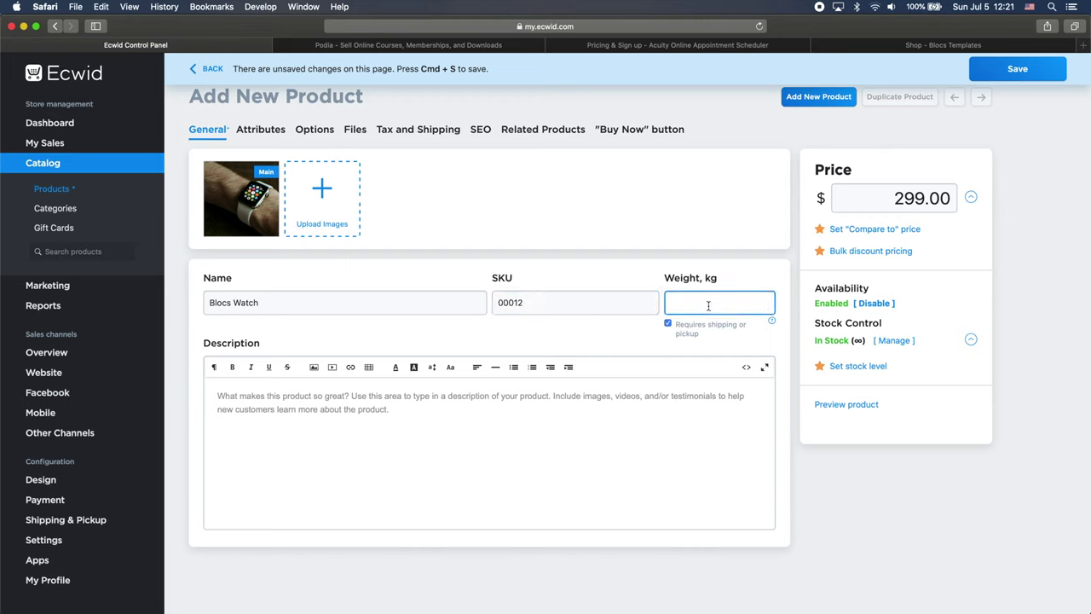
pyautogui.write('0.1')
# - Write a short description followed by a numbered list of two Features items
pyautogui.click(503, 406)
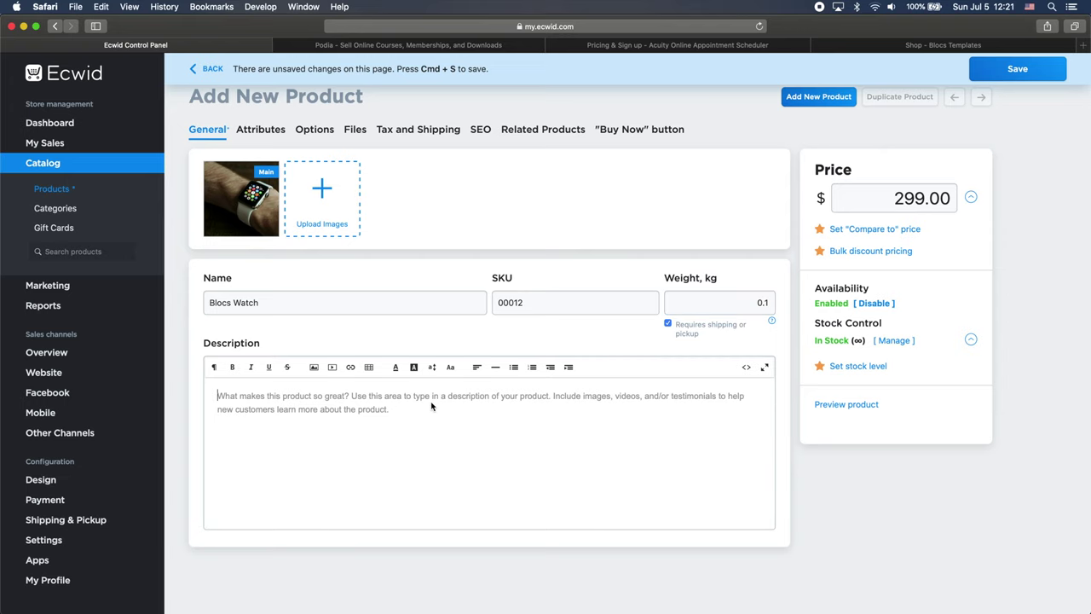
pyautogui.write('Here we ca')
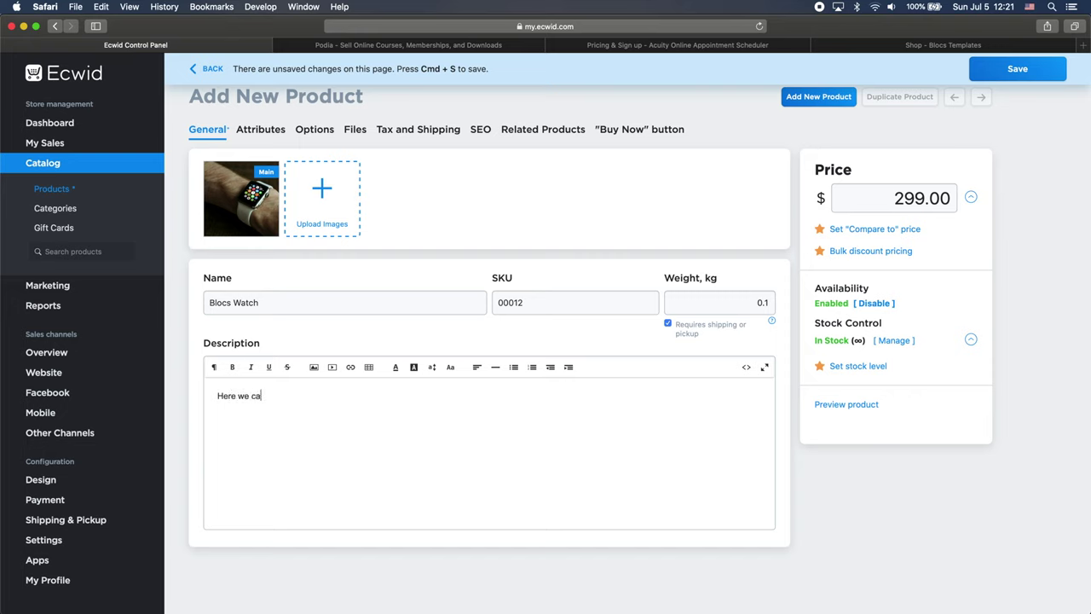
pyautogui.write('nt put adesc.')
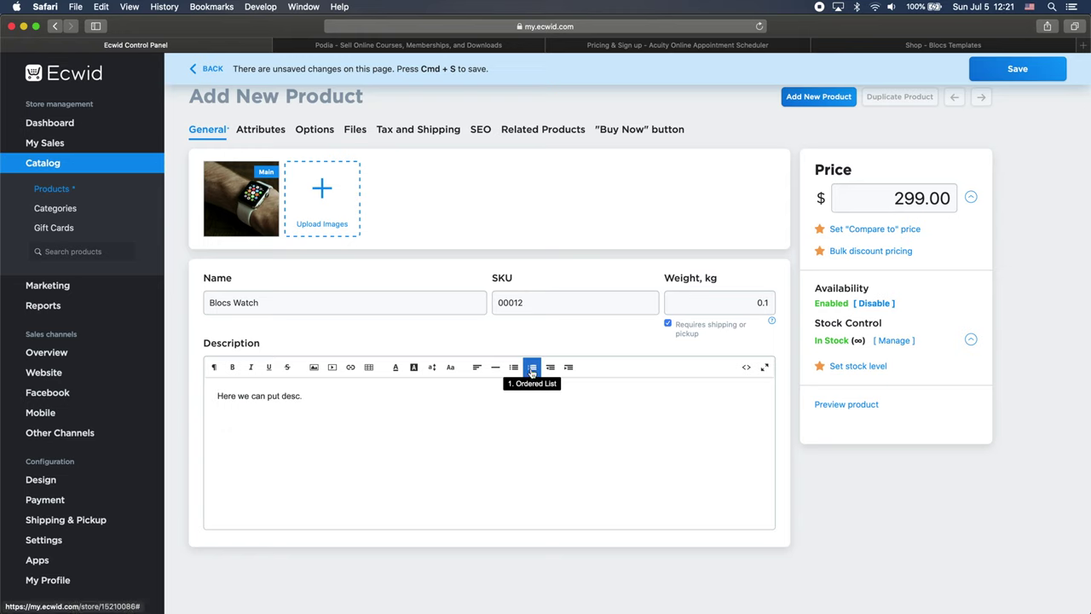
pyautogui.click(531, 367)
pyautogui.write('Features')
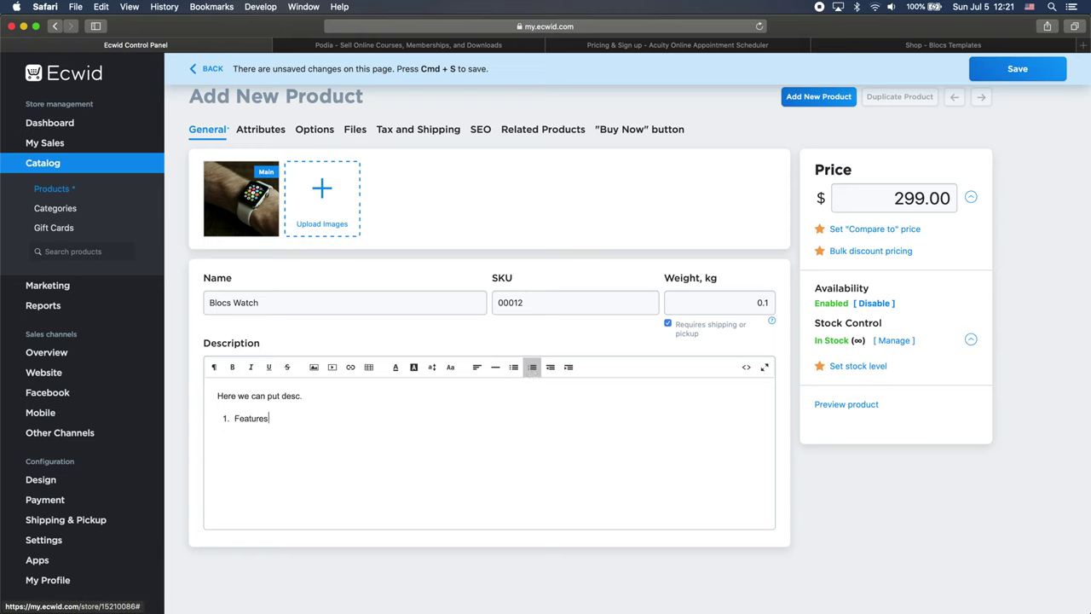
pyautogui.press('Return')
pyautogui.write('Features')
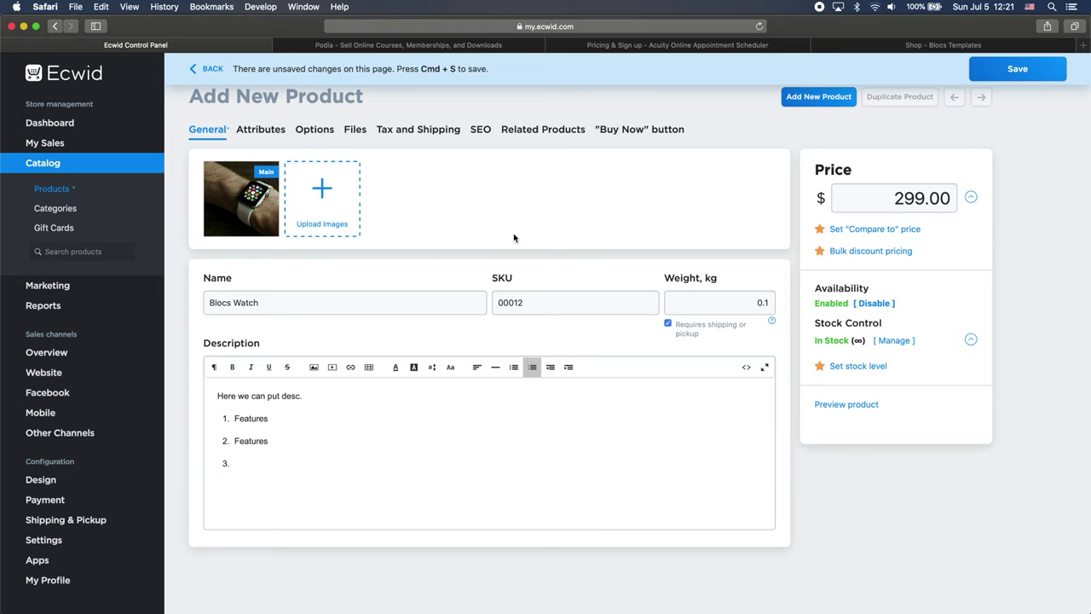
pyautogui.click(264, 135)
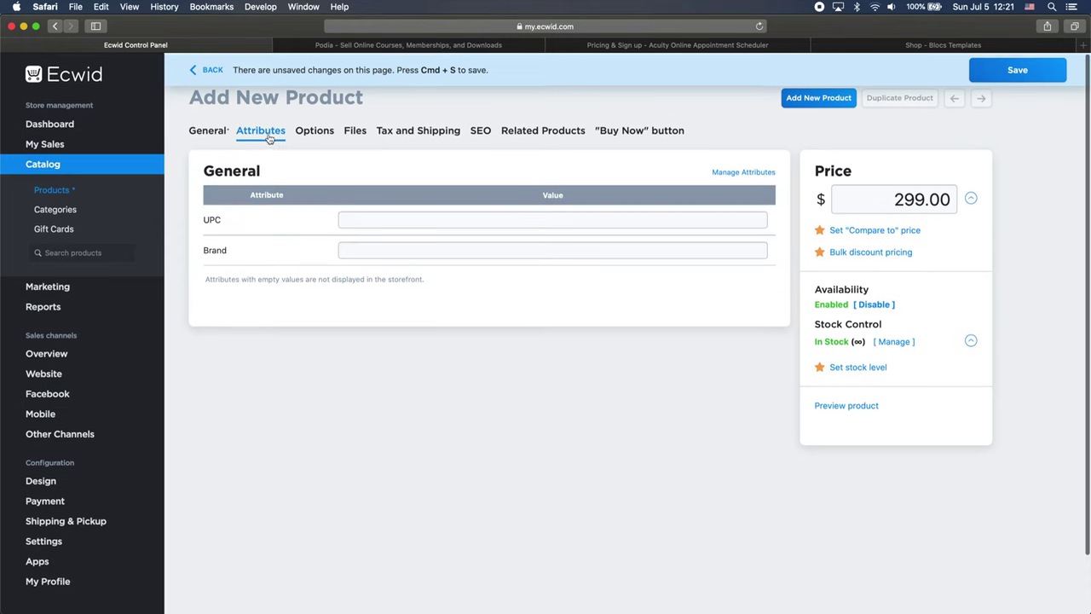
# - Check the Blocs Watch Options, Variations, Files and Tax and Shipping settings, ending on its SEO preview
pyautogui.click(325, 129)
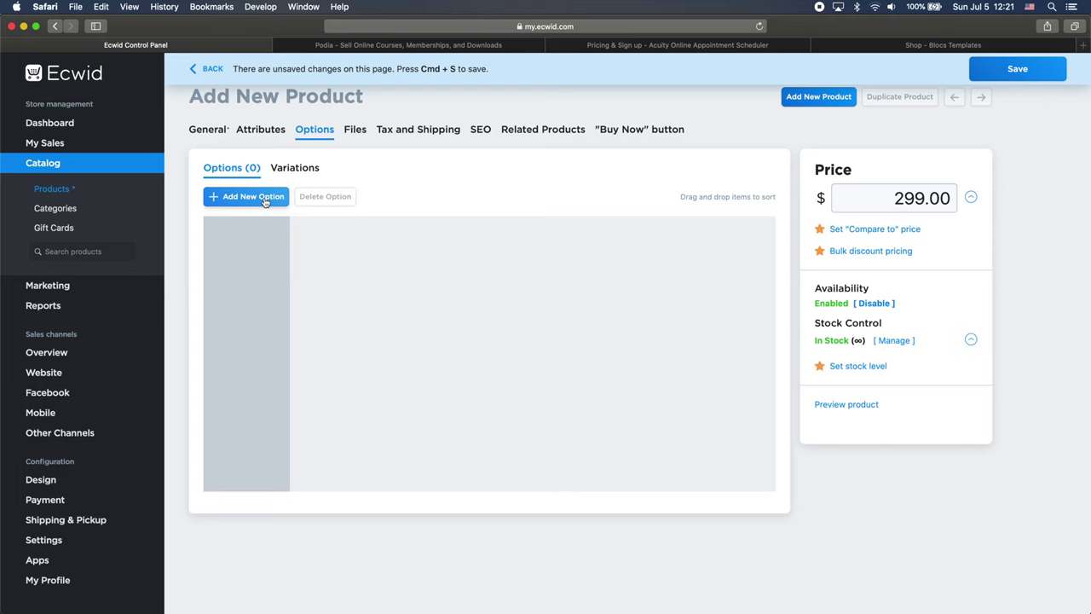
pyautogui.click(298, 167)
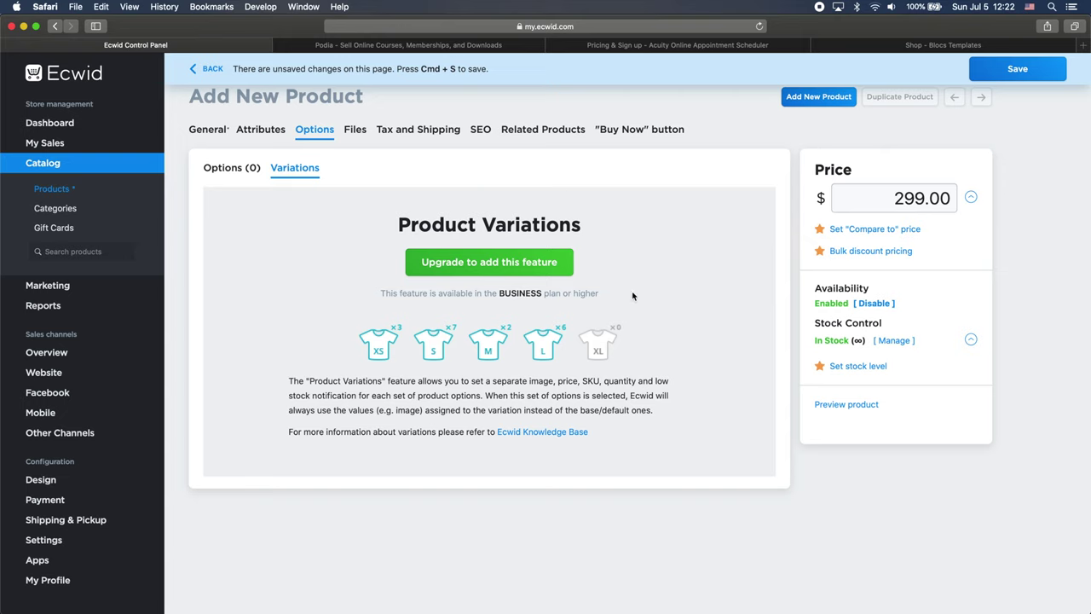
pyautogui.click(357, 129)
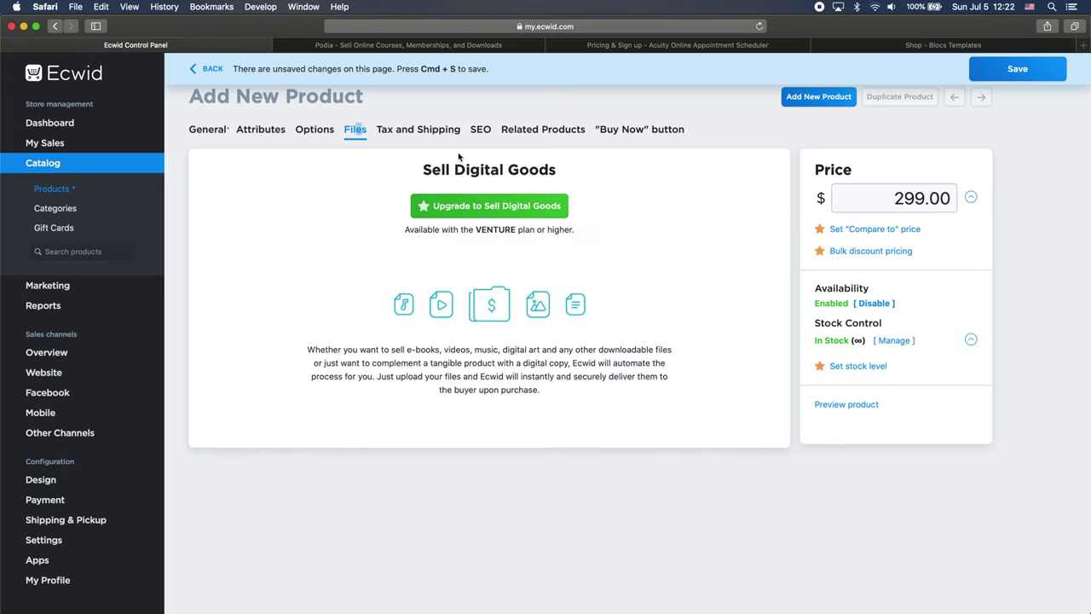
pyautogui.click(420, 130)
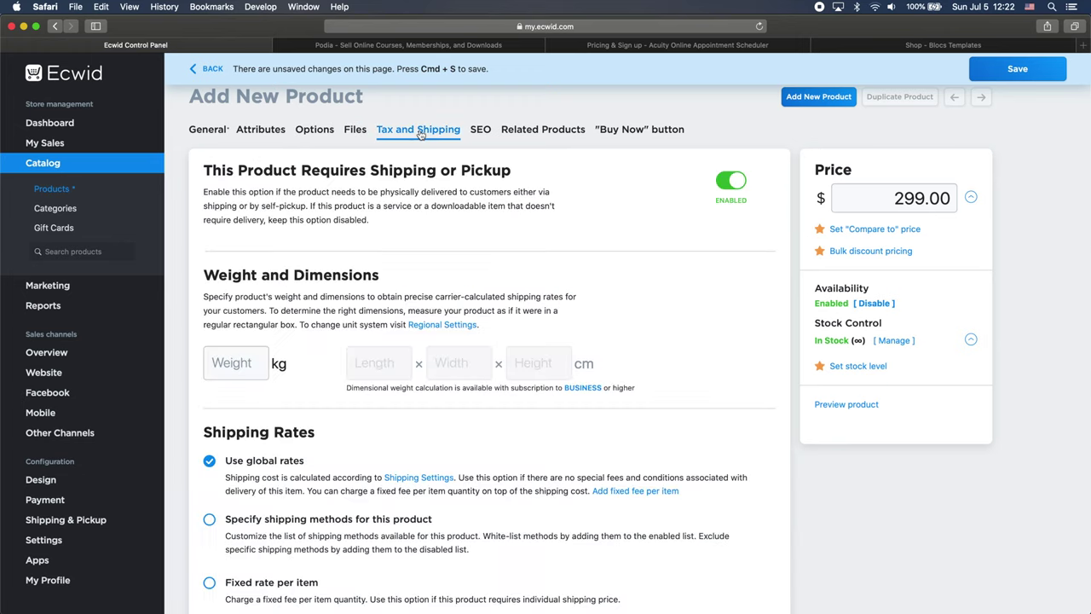
pyautogui.click(248, 356)
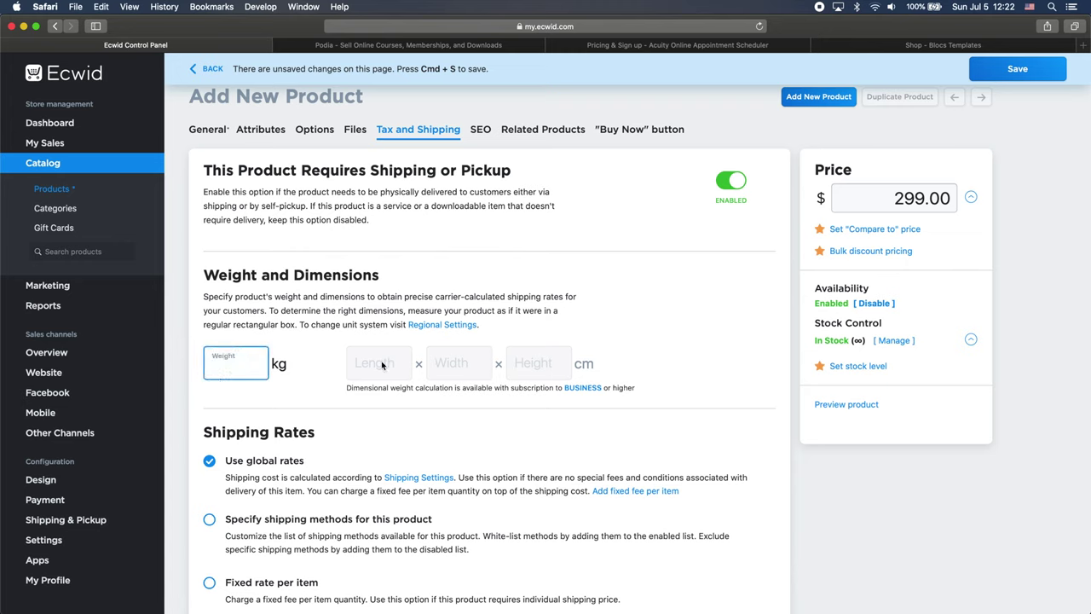
pyautogui.scroll(-2, 358, 400)
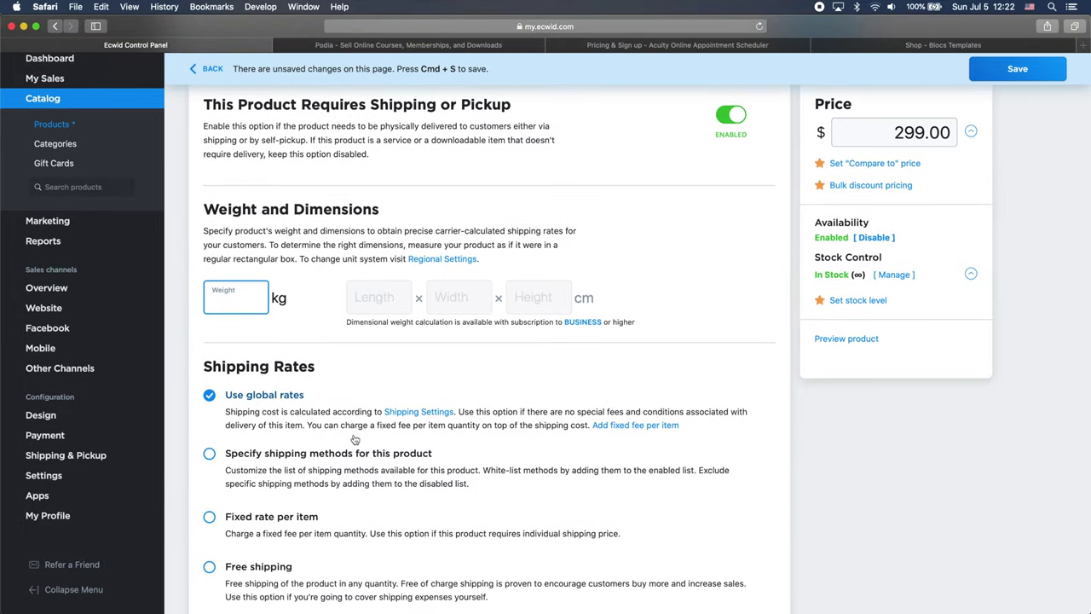
pyautogui.scroll(-3, 355, 439)
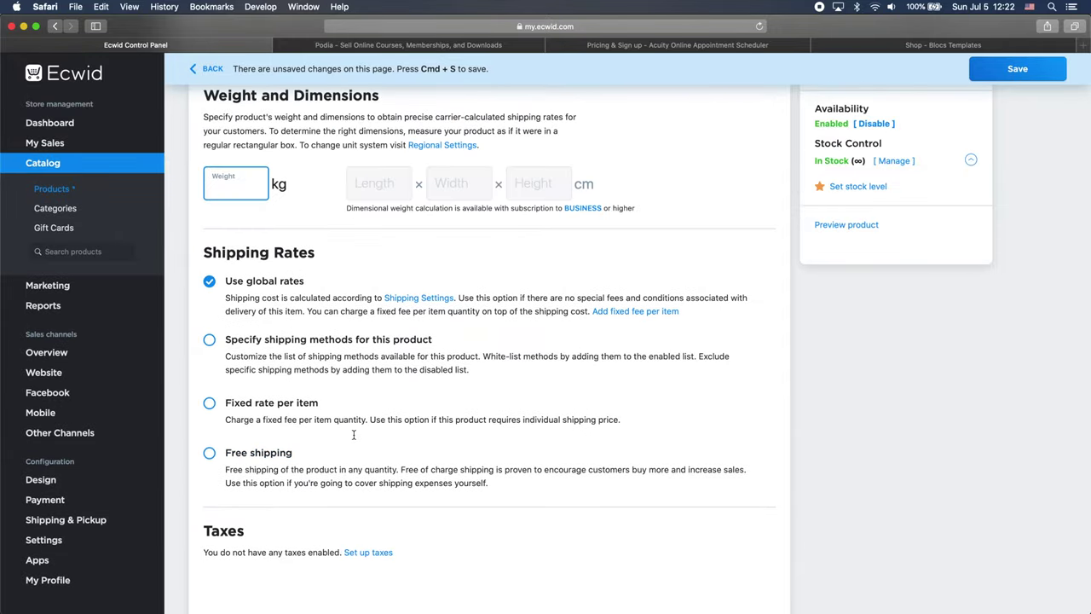
pyautogui.scroll(4, 354, 434)
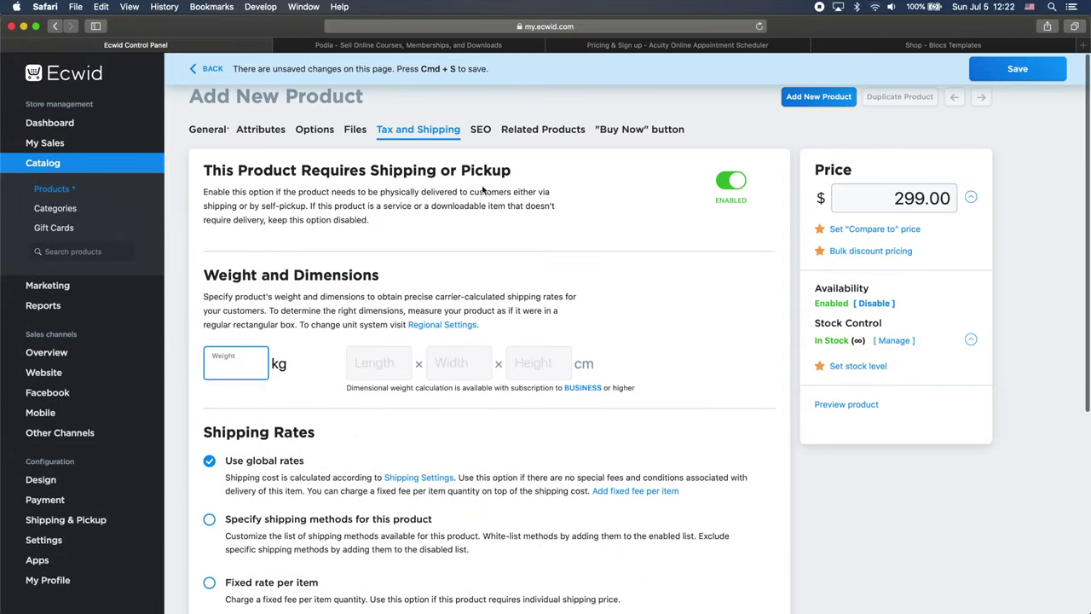
pyautogui.click(481, 131)
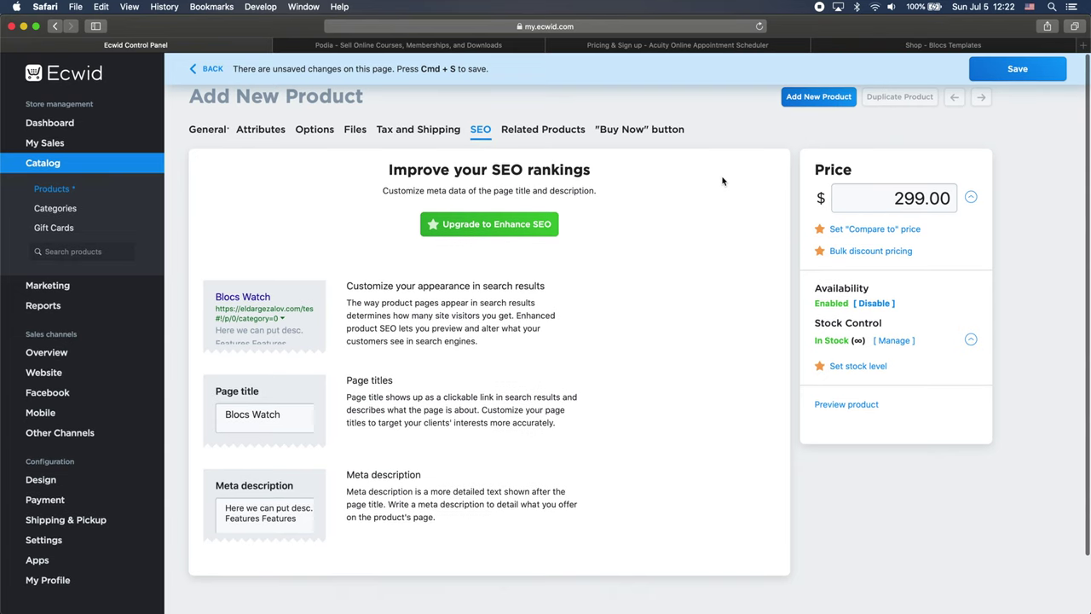
# - Save Blocs Watch, then open its $299 product page in the Winter site's embedded store
pyautogui.click(1018, 69)
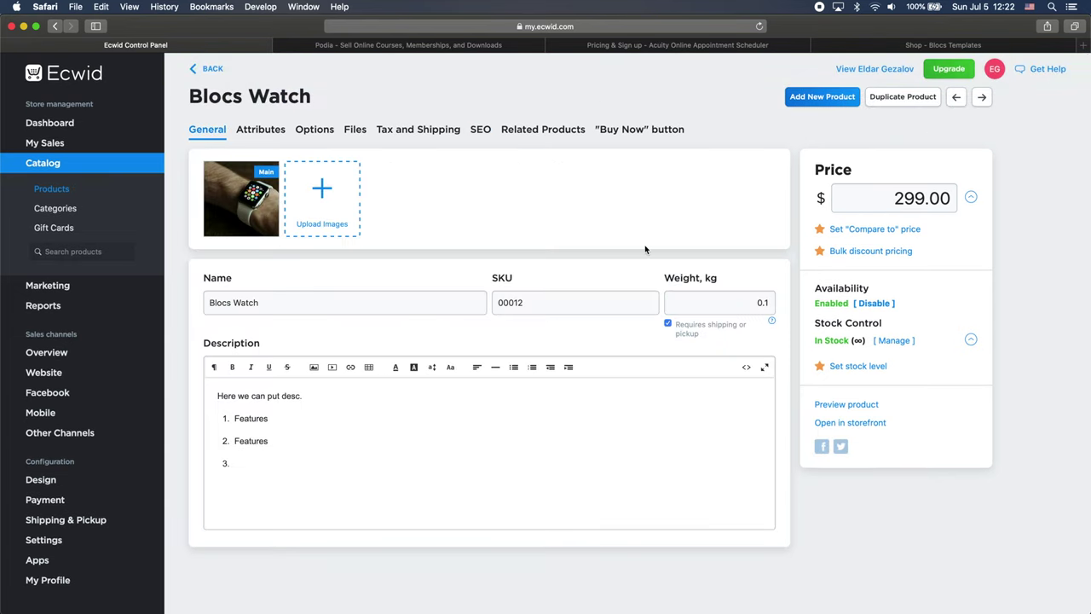
pyautogui.click(908, 46)
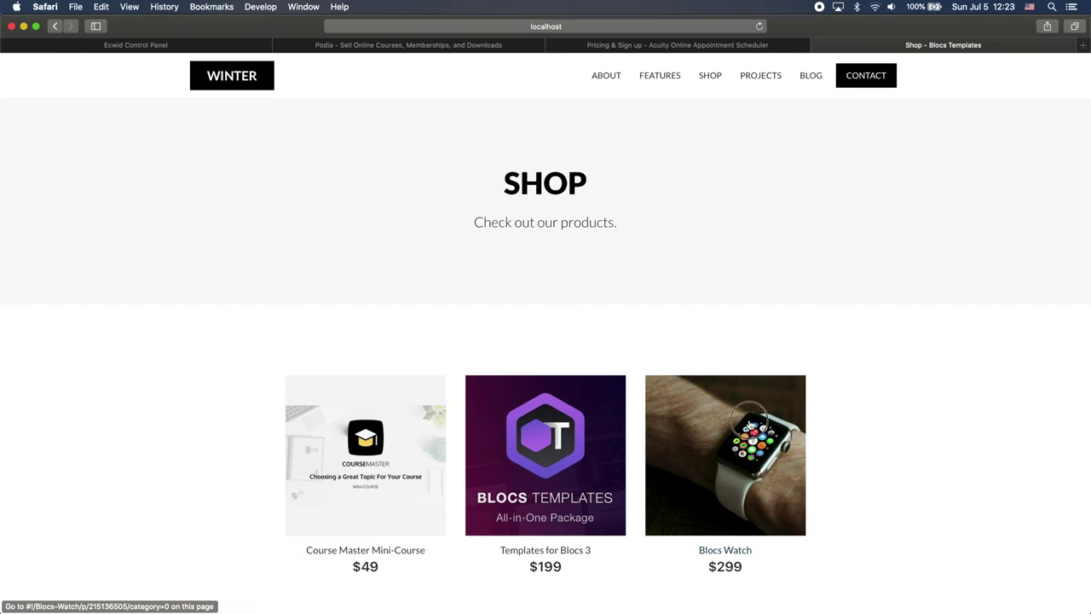
pyautogui.click(750, 425)
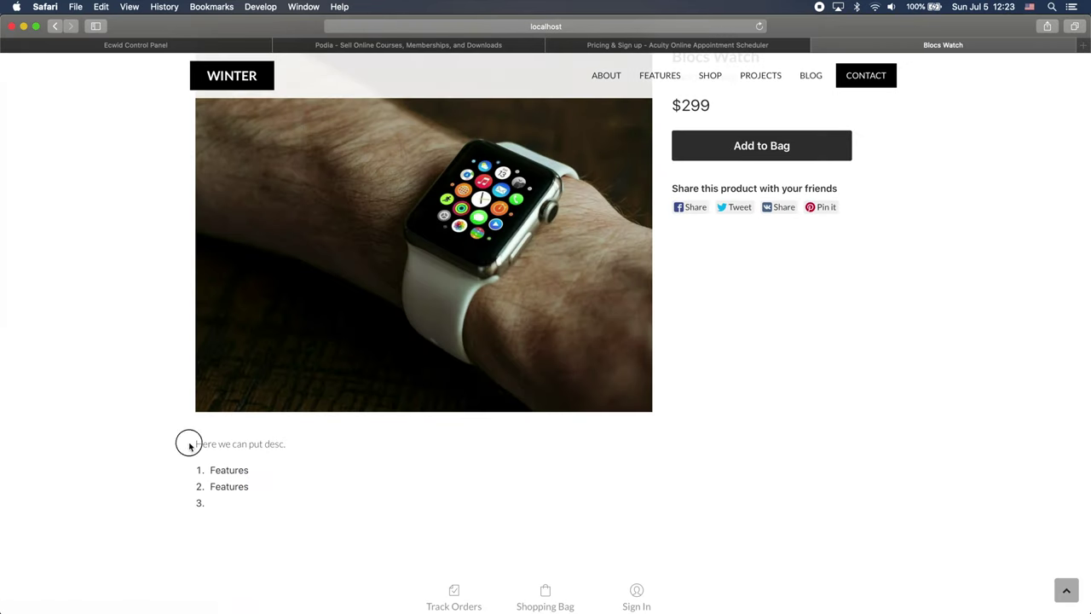
# - Scroll through the Blocs Watch product page and add the watch to the shopping bag
pyautogui.moveTo(185, 443); pyautogui.dragTo(296, 505)
pyautogui.click(296, 505)
pyautogui.scroll(3, 404, 497)
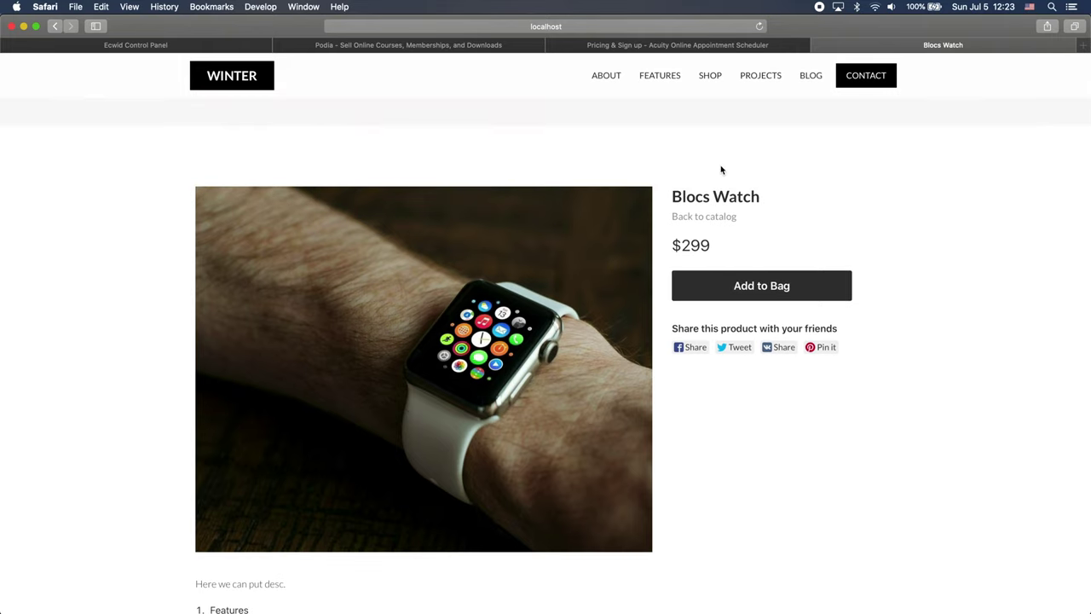
pyautogui.scroll(-2, 793, 402)
pyautogui.scroll(-10, 792, 402)
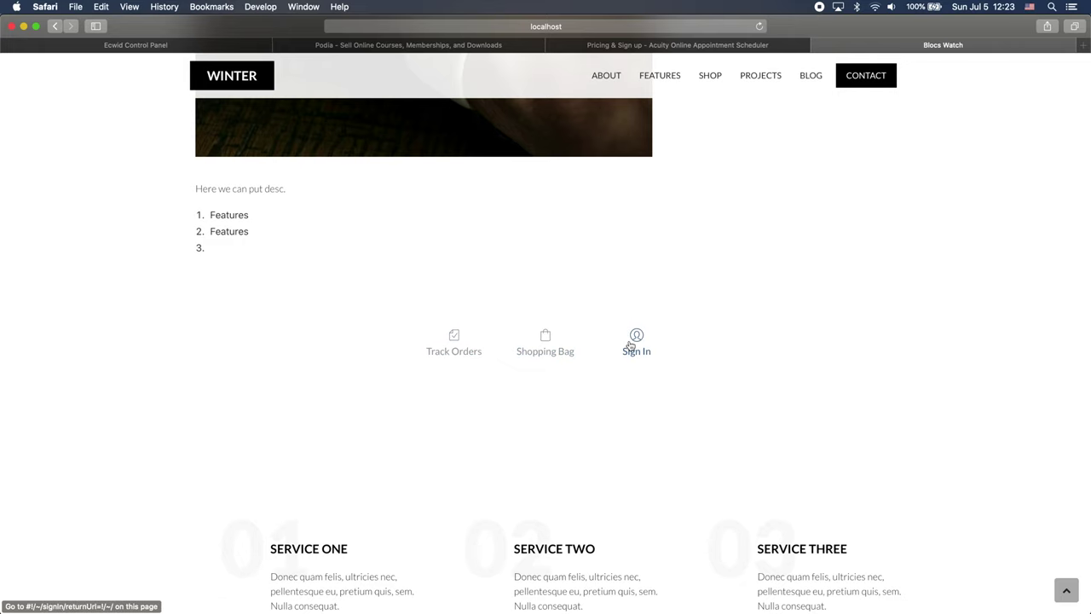
pyautogui.scroll(1, 630, 345)
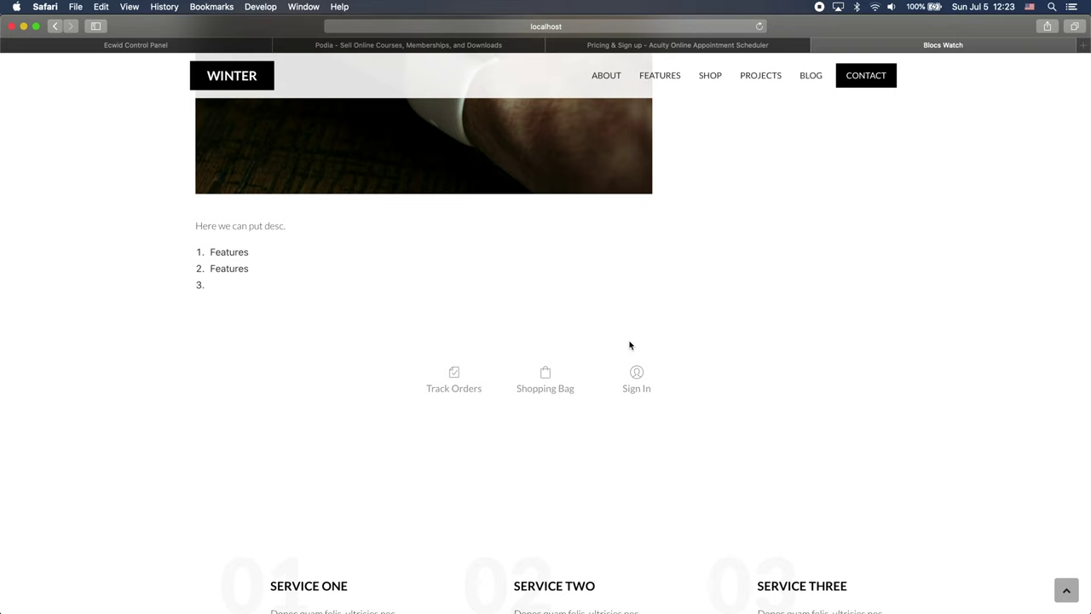
pyautogui.scroll(10, 630, 344)
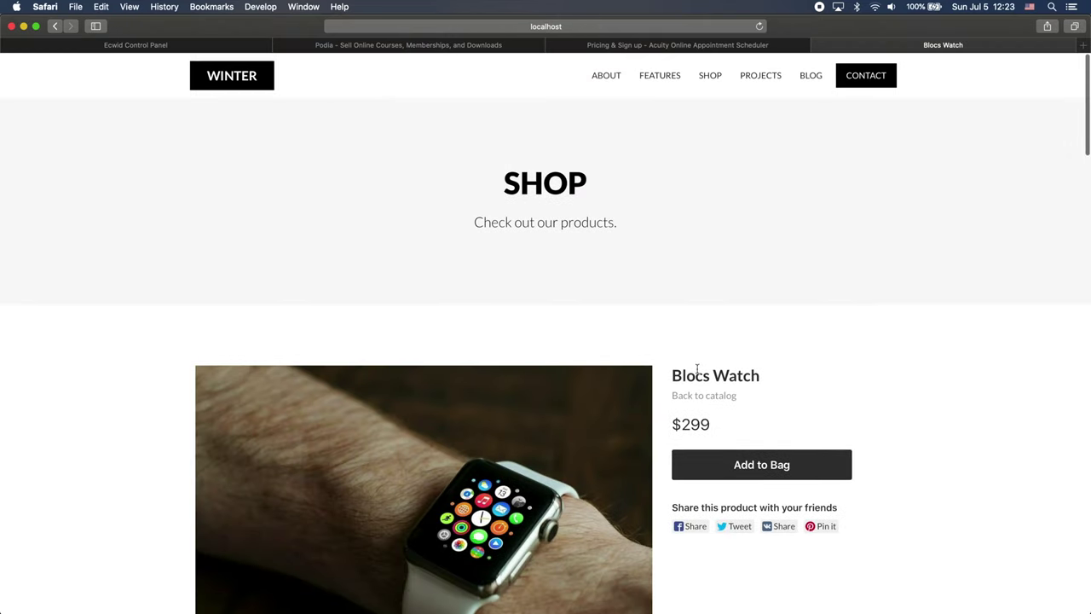
pyautogui.click(768, 468)
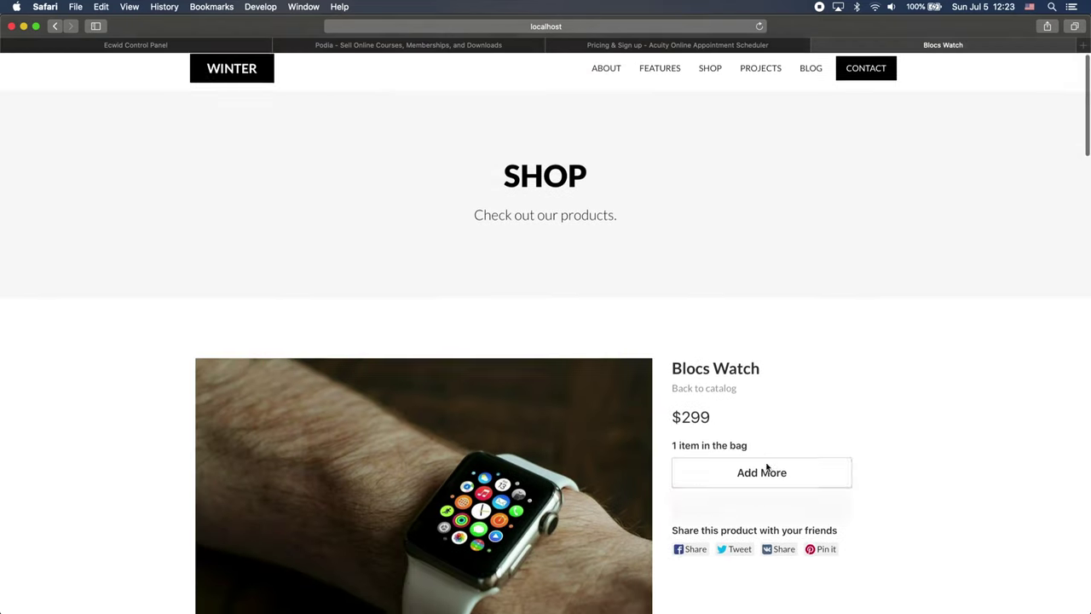
# - Go to checkout from the Shopping Bag (1) link, showing the single $299 item
pyautogui.scroll(-5, 767, 467)
pyautogui.scroll(-2, 767, 467)
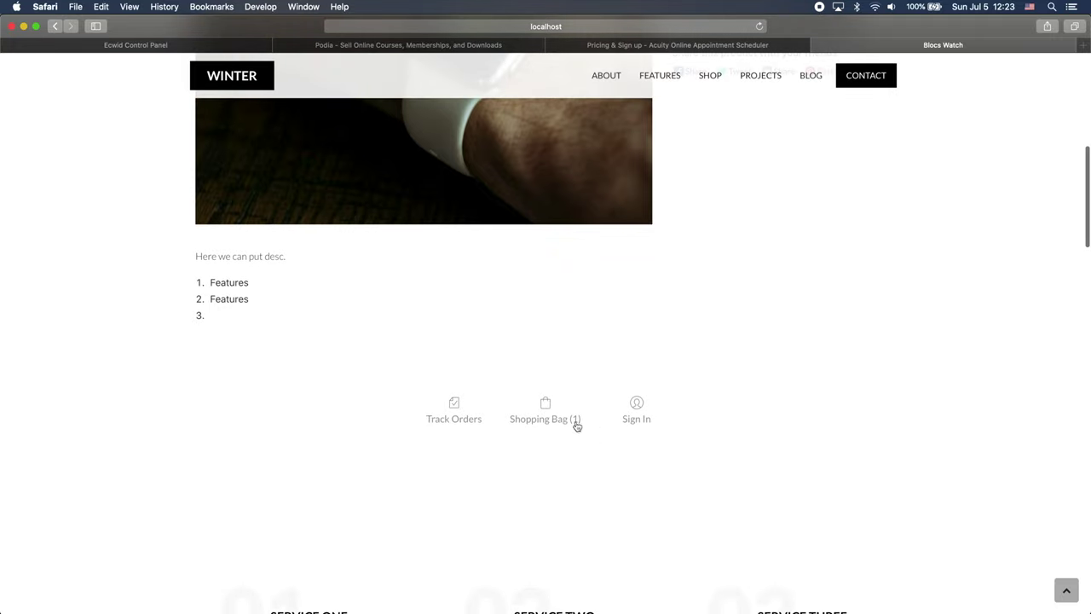
pyautogui.scroll(4, 563, 426)
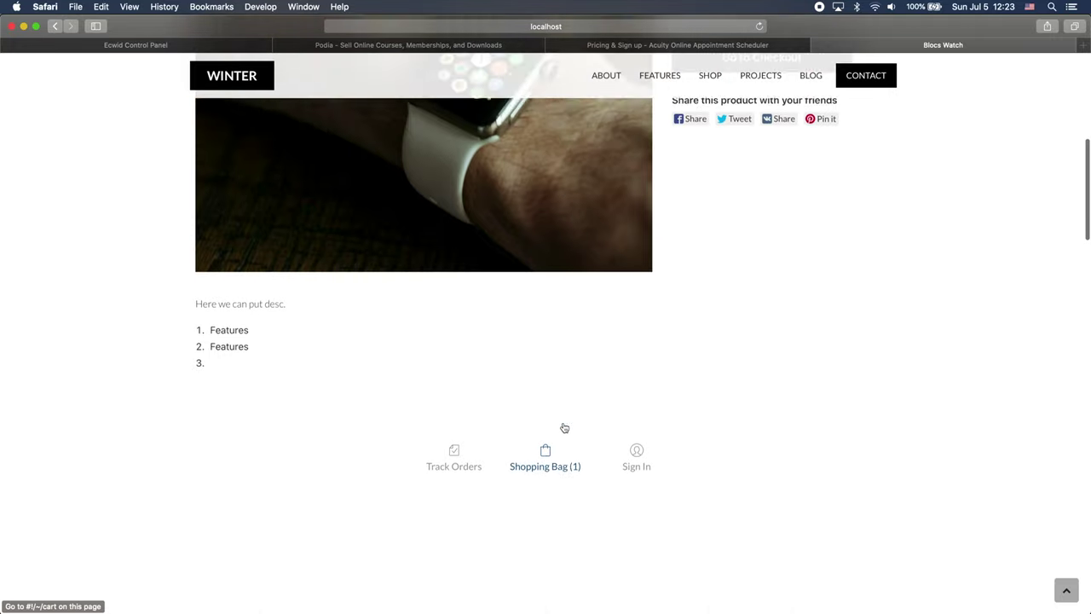
pyautogui.click(762, 290)
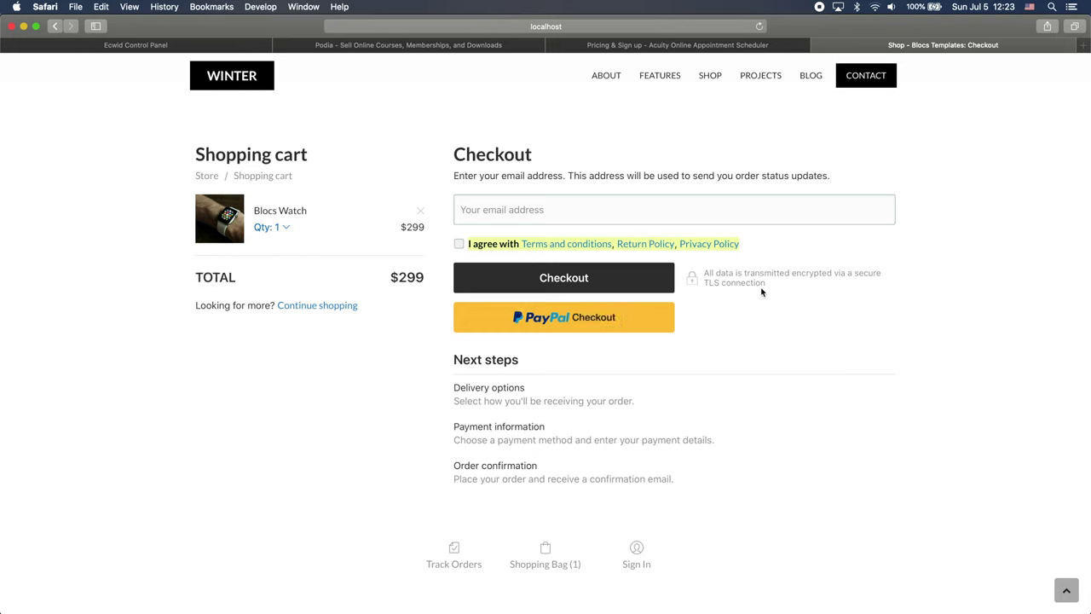
# - Try the Blocs Watch checkout with the email field, then return to the Ecwid Control Panel tab
pyautogui.click(529, 206)
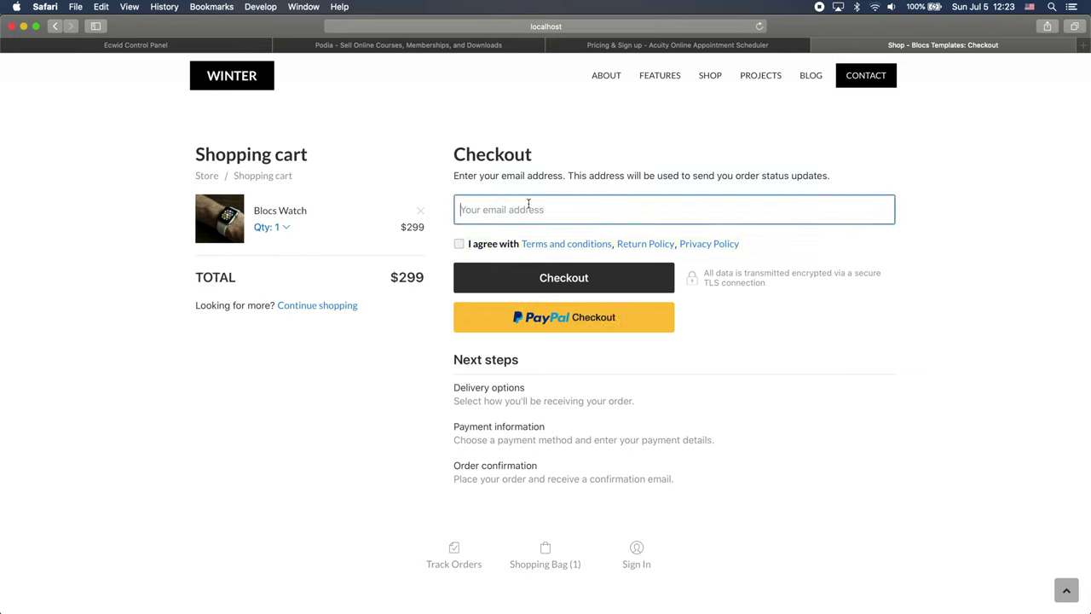
pyautogui.click(602, 282)
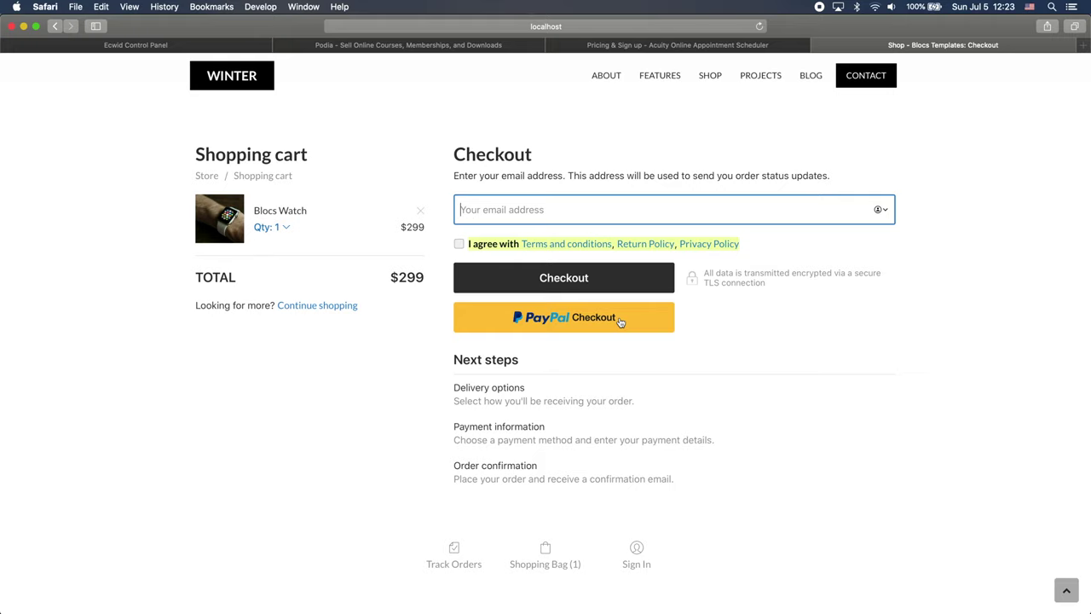
pyautogui.click(194, 44)
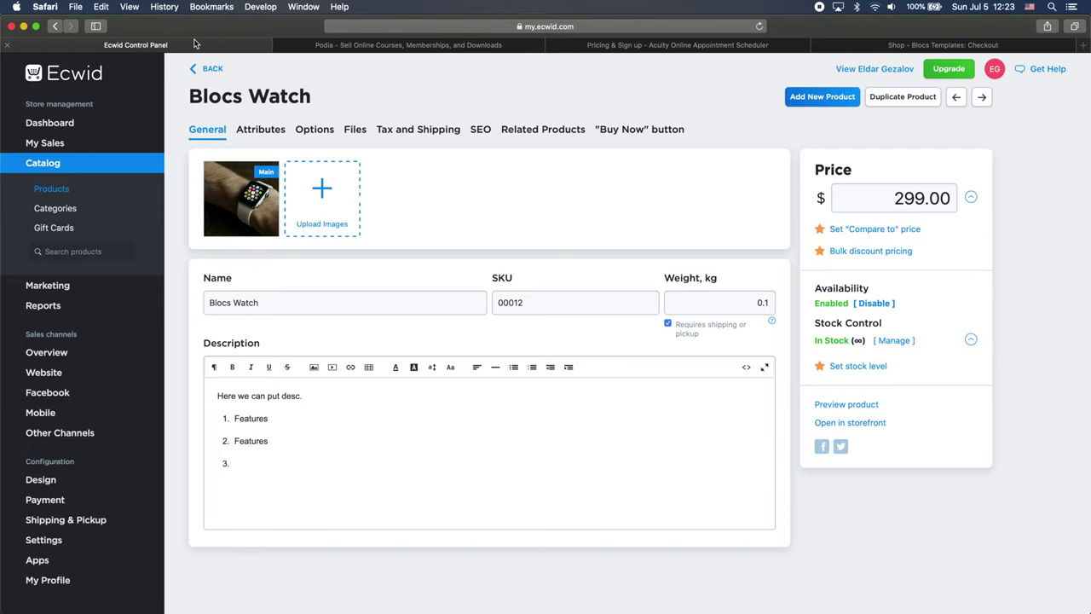
# - Open Ecwid's Design settings and review the Winter site's Shop page
pyautogui.click(65, 481)
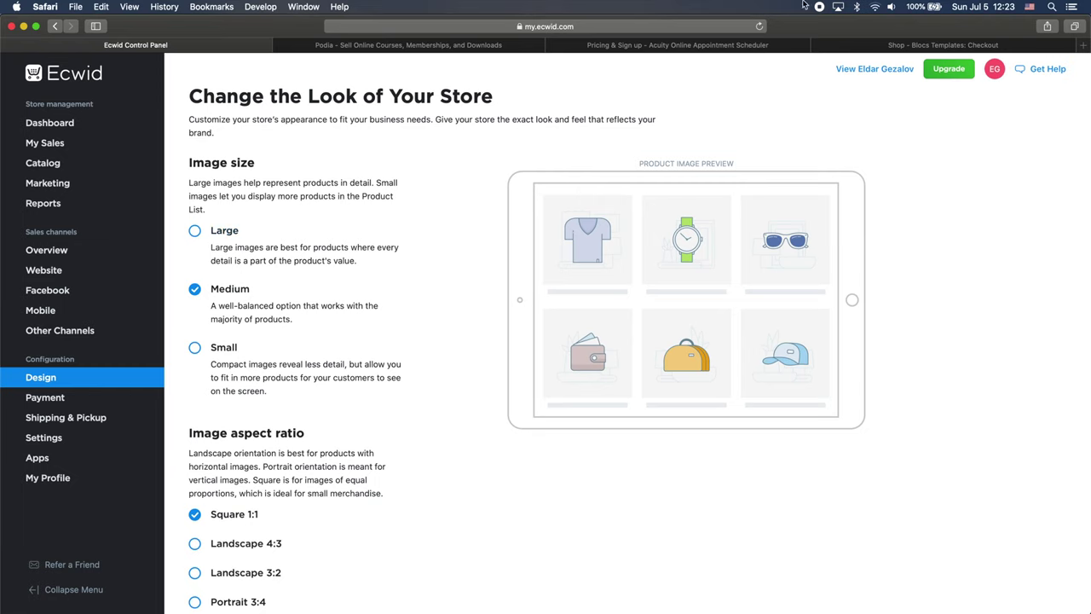
pyautogui.click(920, 44)
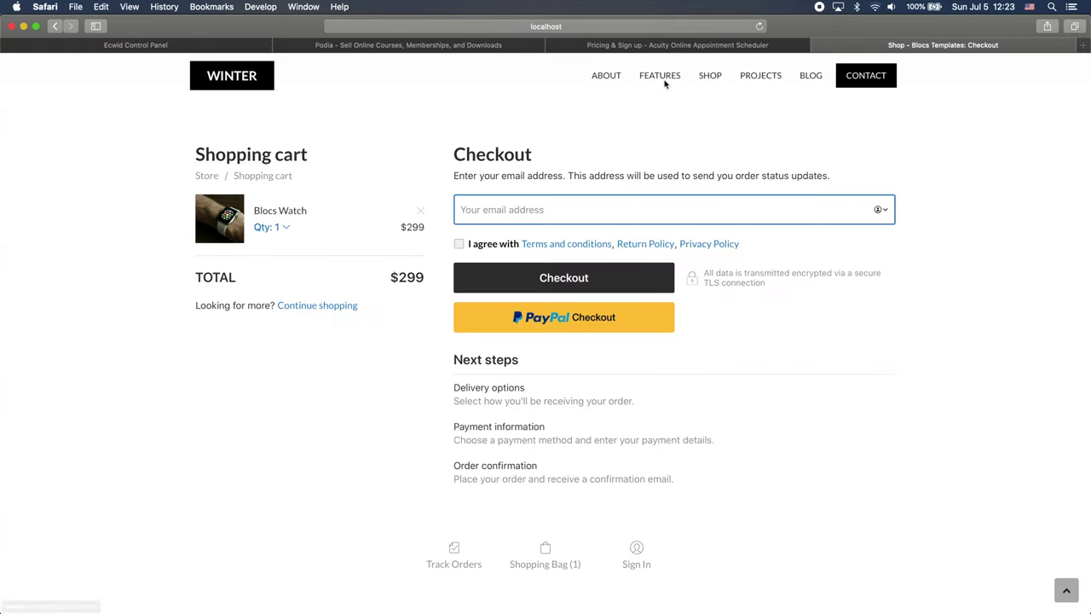
pyautogui.click(711, 77)
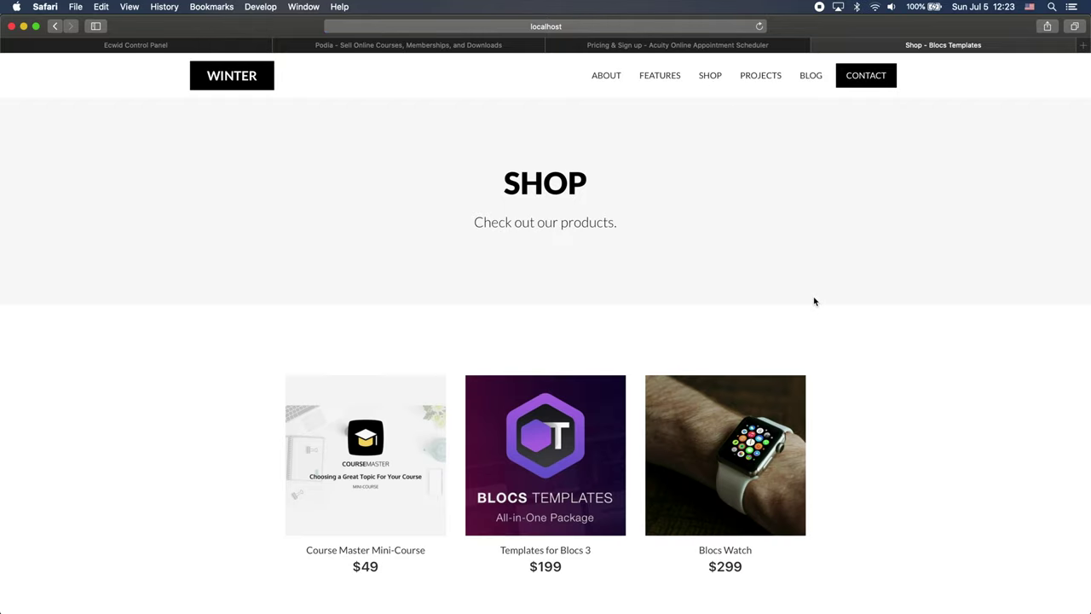
pyautogui.scroll(-3, 814, 301)
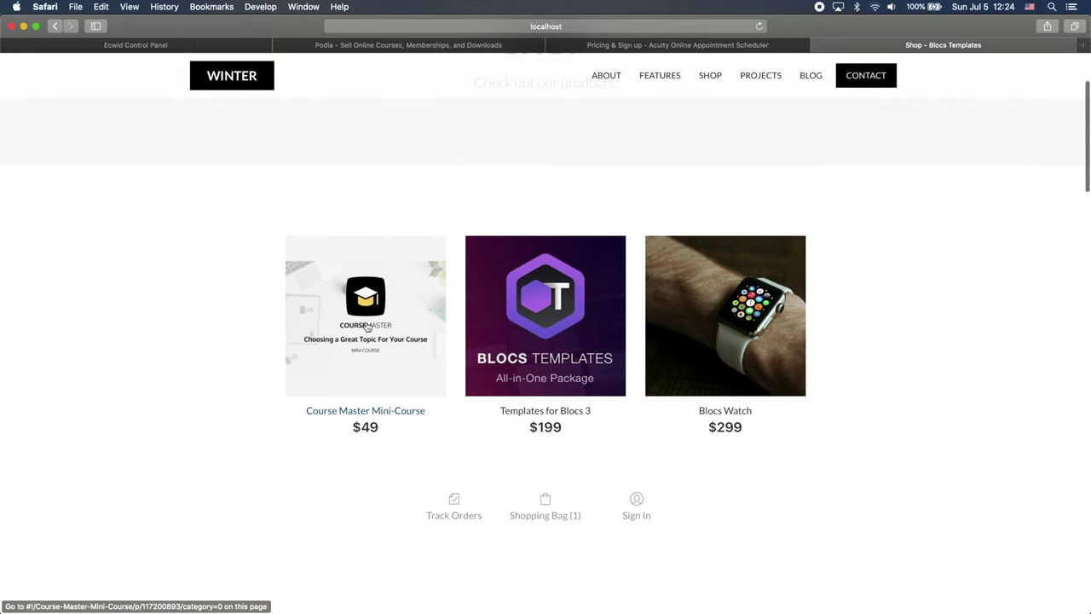
# - Switch Ecwid's product image size from Medium to Large
pyautogui.click(122, 6)
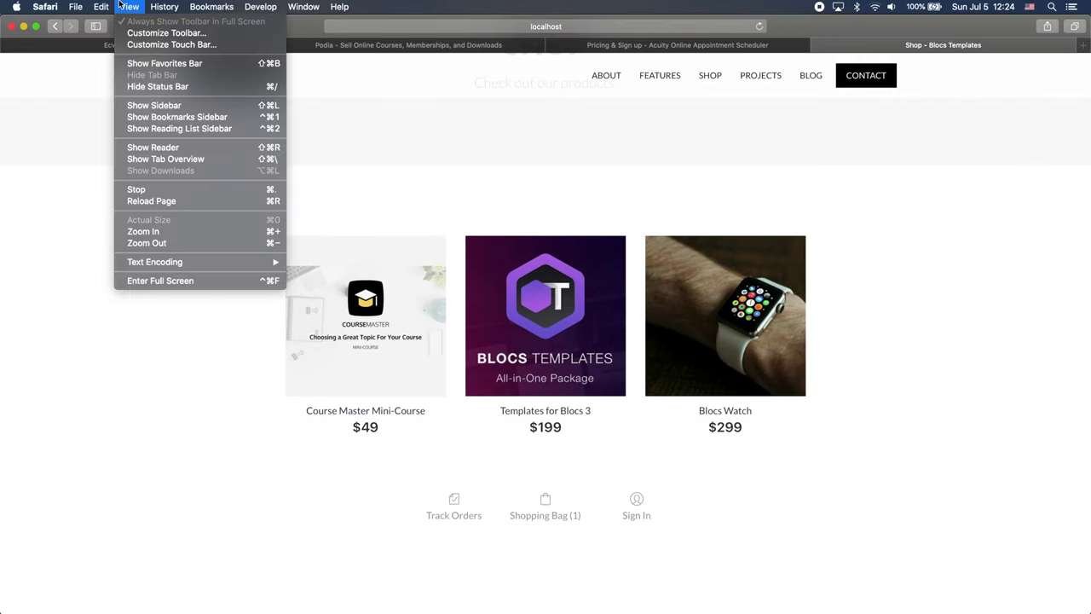
pyautogui.click(710, 75)
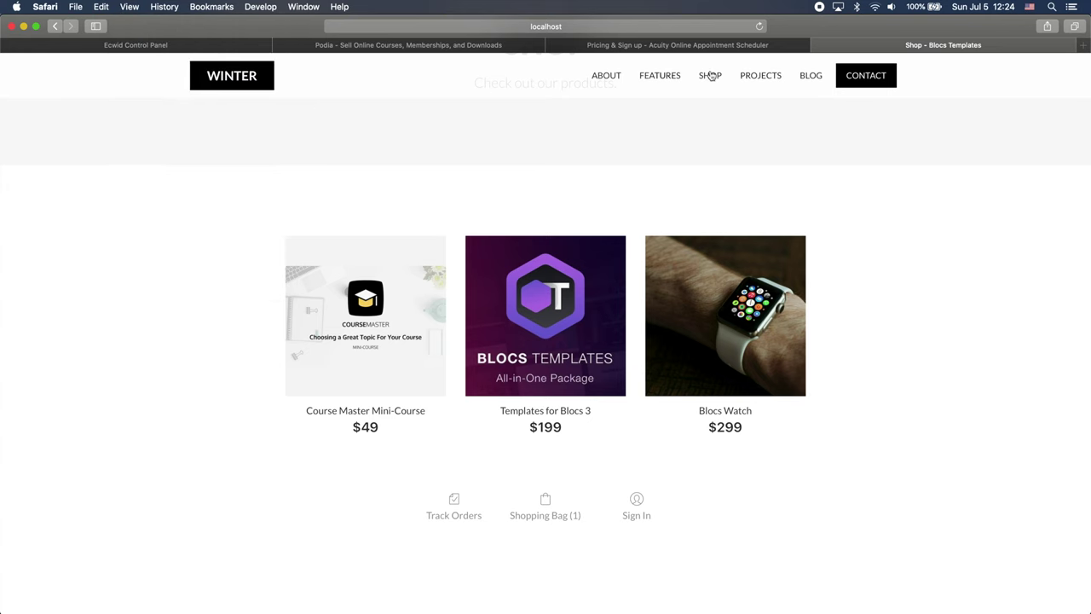
pyautogui.click(215, 44)
pyautogui.click(215, 231)
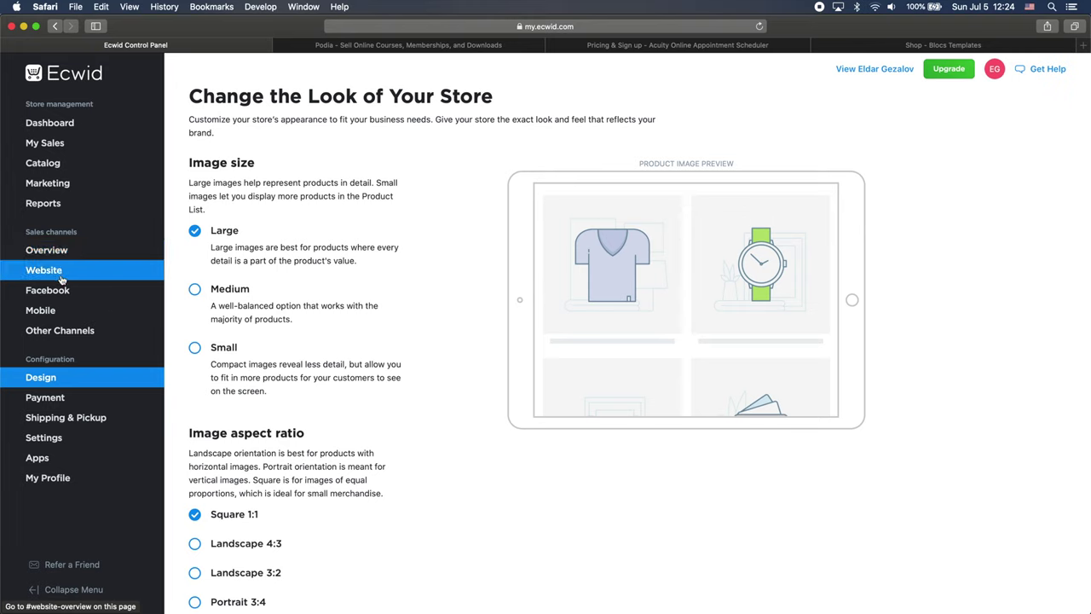
# - In Website > Design, set product images to Large with a Landscape 4:3 ratio
pyautogui.moveTo(111, 276)
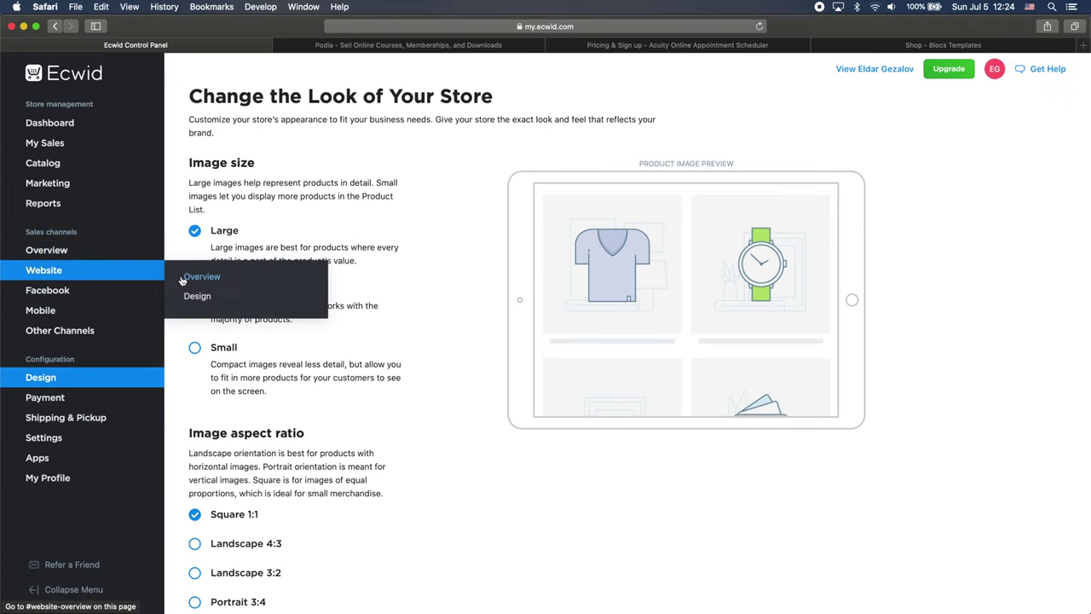
pyautogui.click(202, 297)
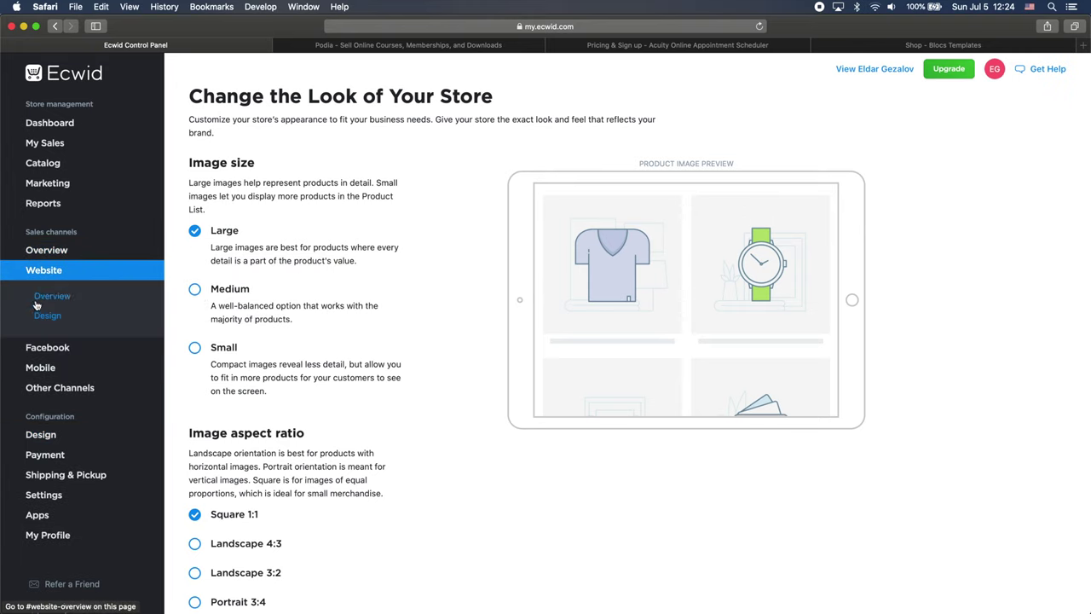
pyautogui.click(194, 289)
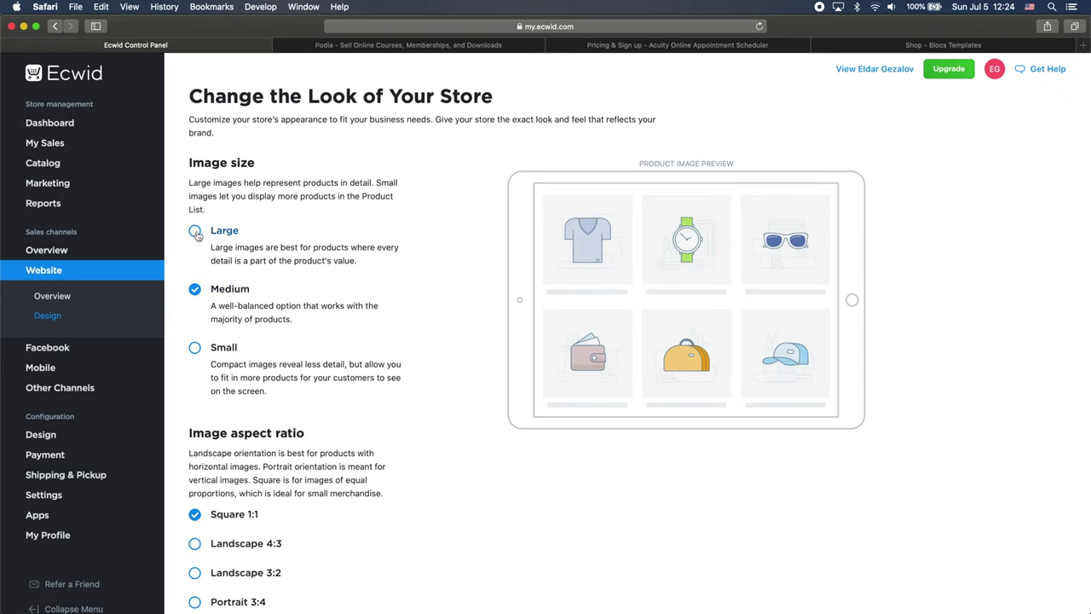
# - Set the Product Page layout to two columns with the description on the left
pyautogui.scroll(-5, 434, 310)
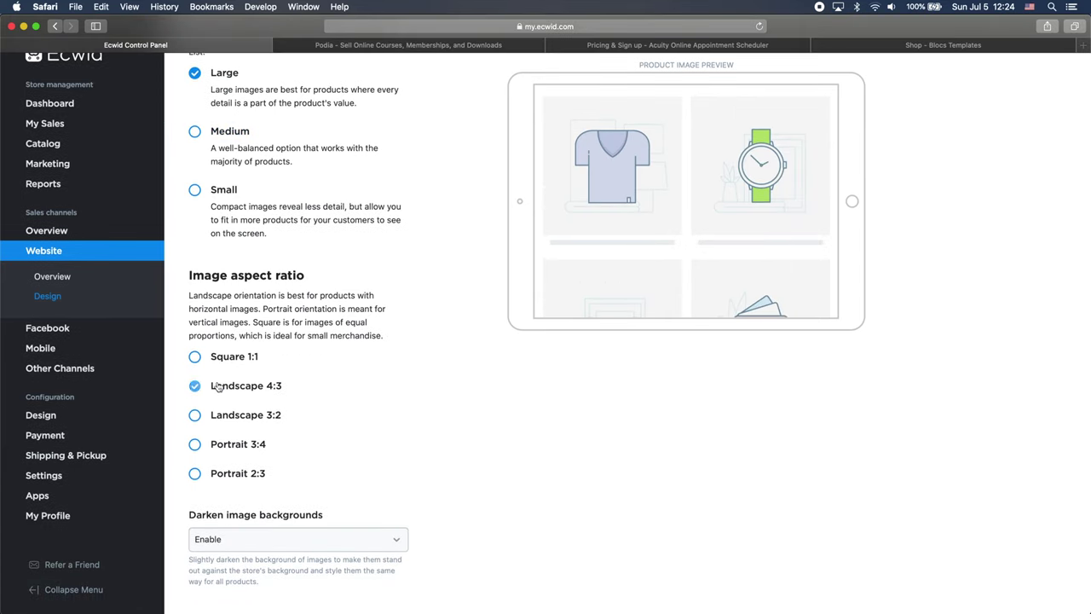
pyautogui.scroll(-20, 217, 386)
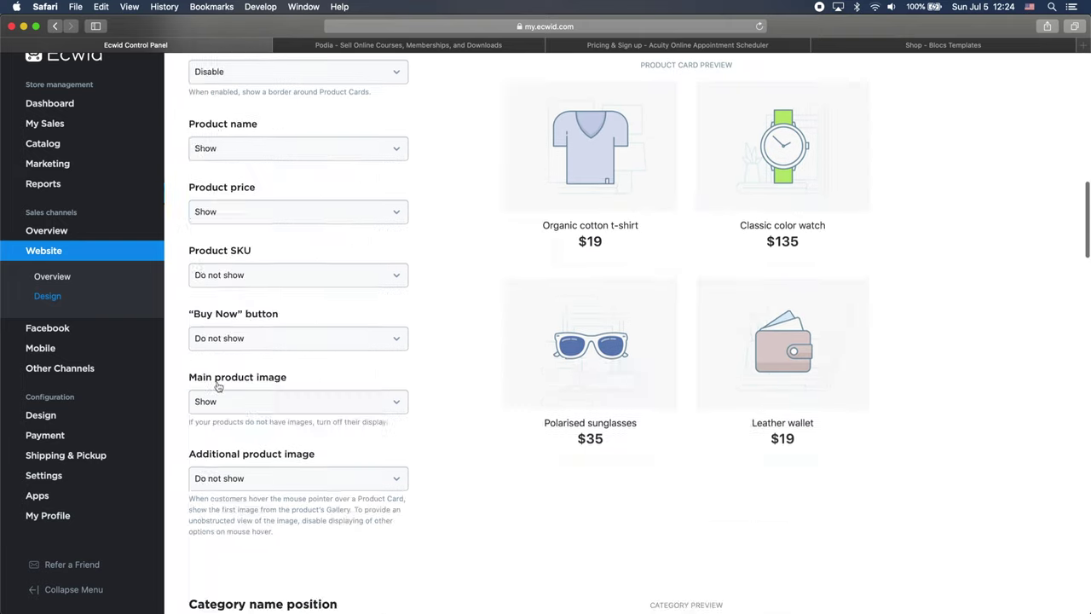
pyautogui.scroll(-15, 217, 386)
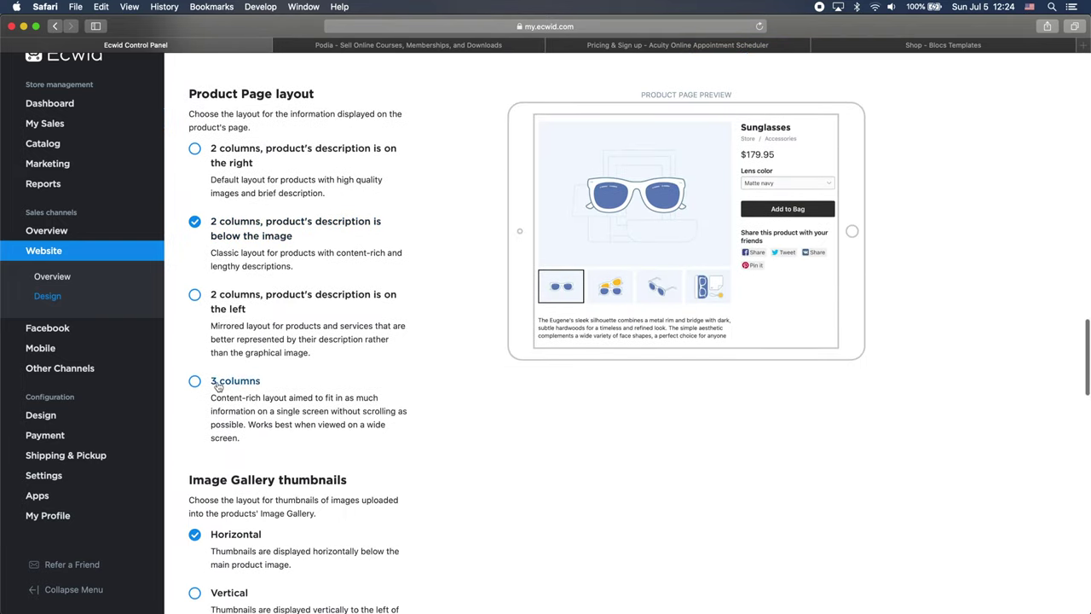
pyautogui.click(261, 159)
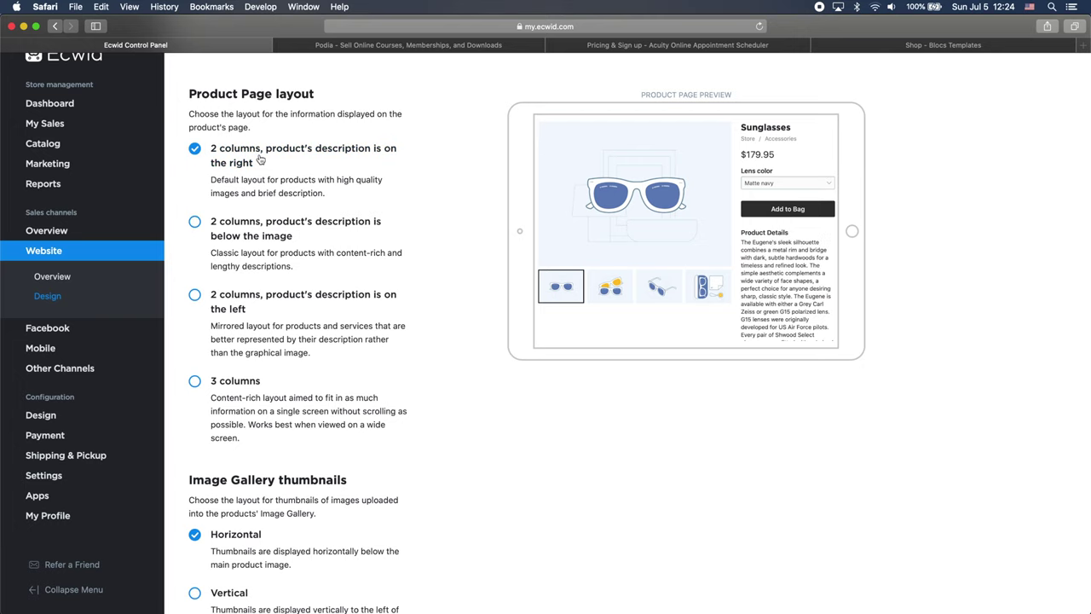
pyautogui.click(247, 226)
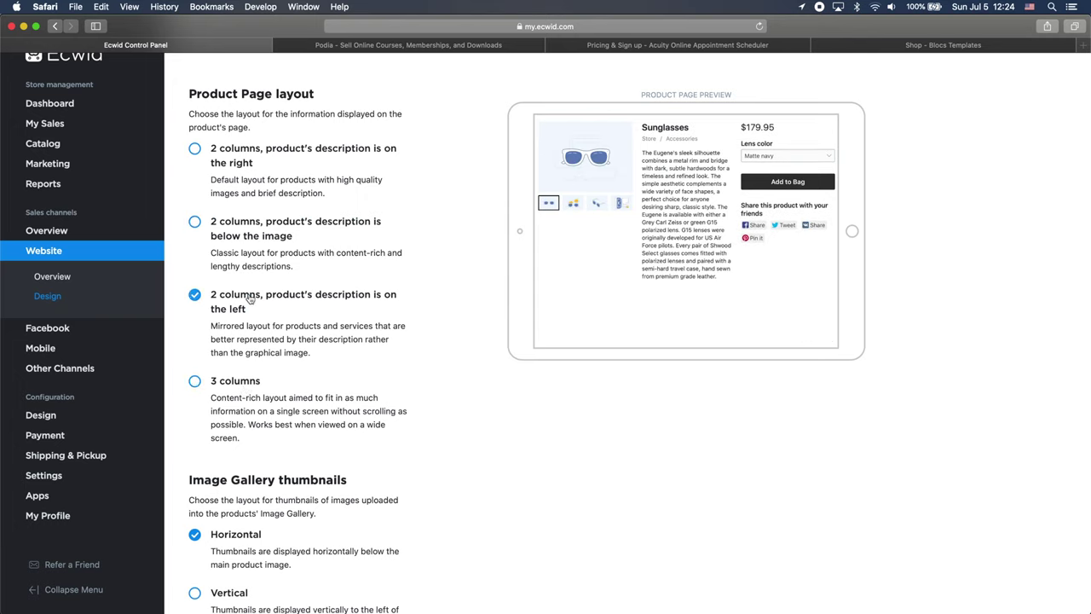
pyautogui.scroll(-15, 529, 413)
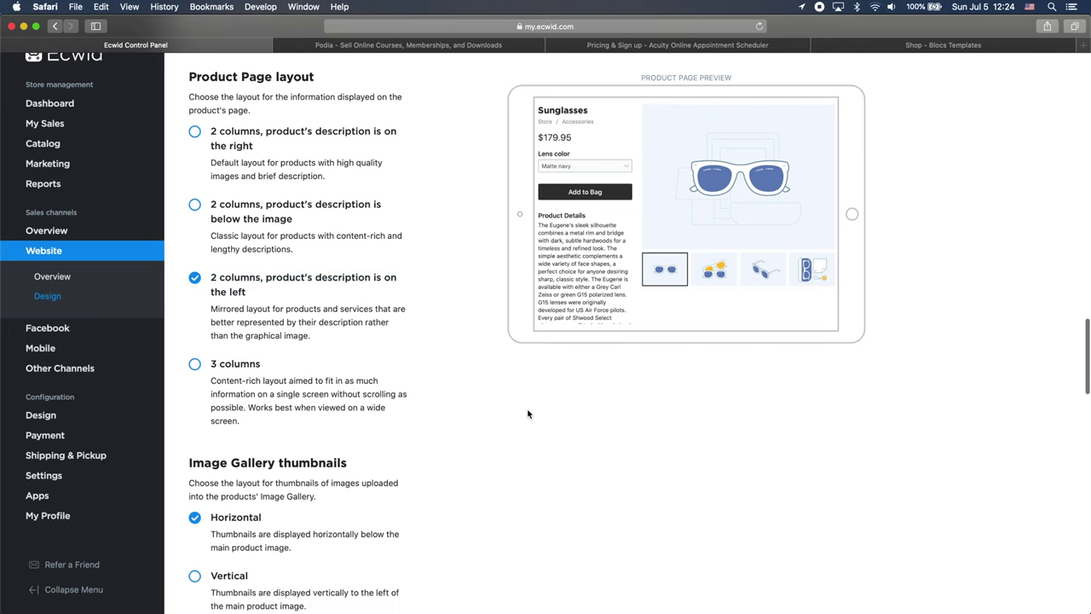
pyautogui.scroll(-10, 529, 413)
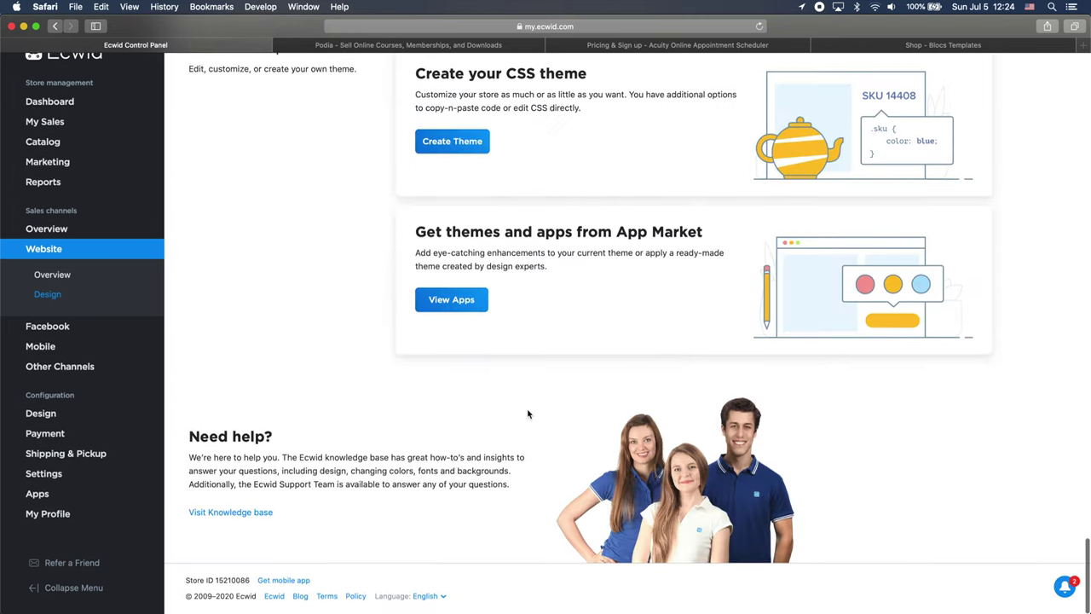
pyautogui.scroll(20, 529, 413)
pyautogui.scroll(15, 970, 81)
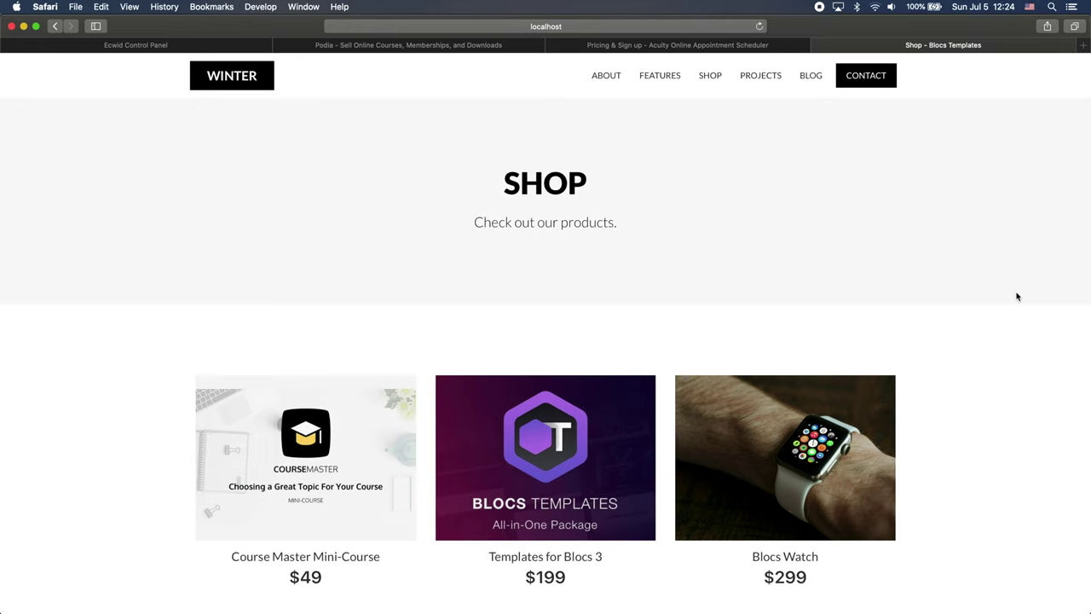
# - Open the Blocs Watch product page from the reloaded Winter Shop page
pyautogui.scroll(-2, 1017, 296)
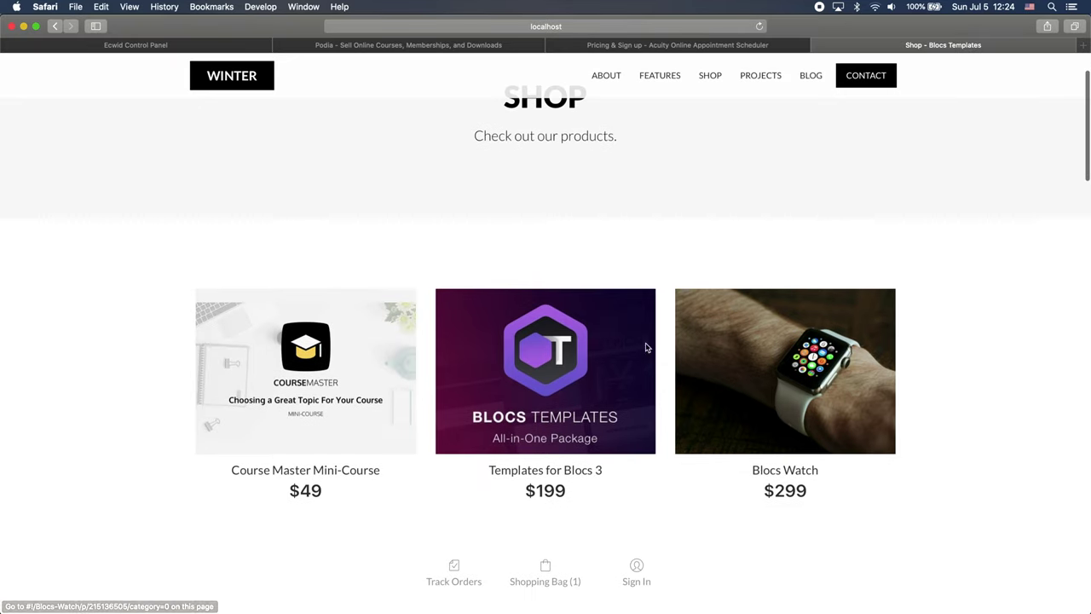
pyautogui.click(763, 345)
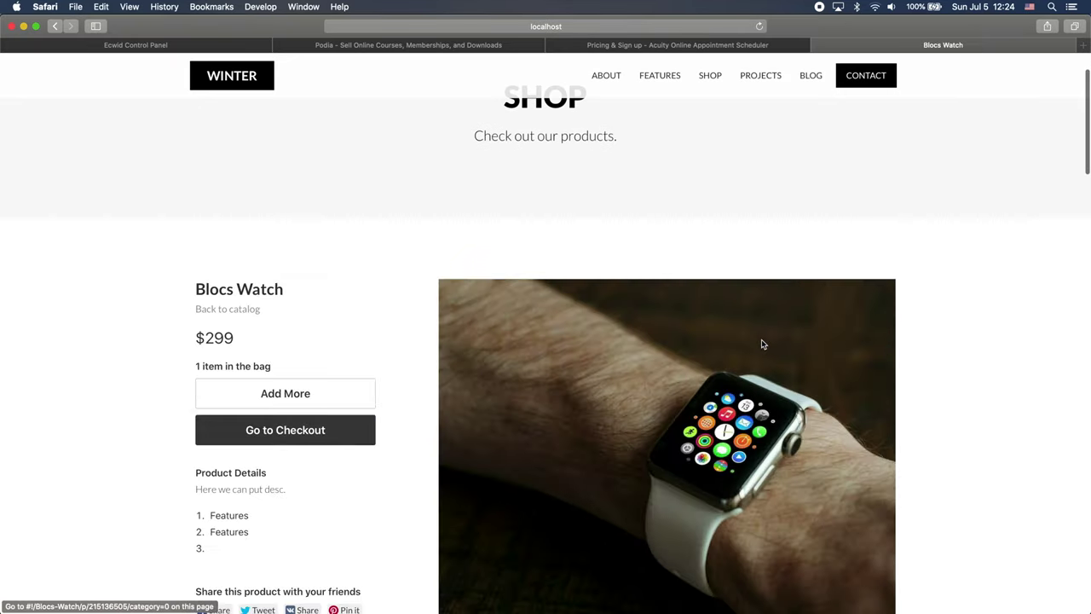